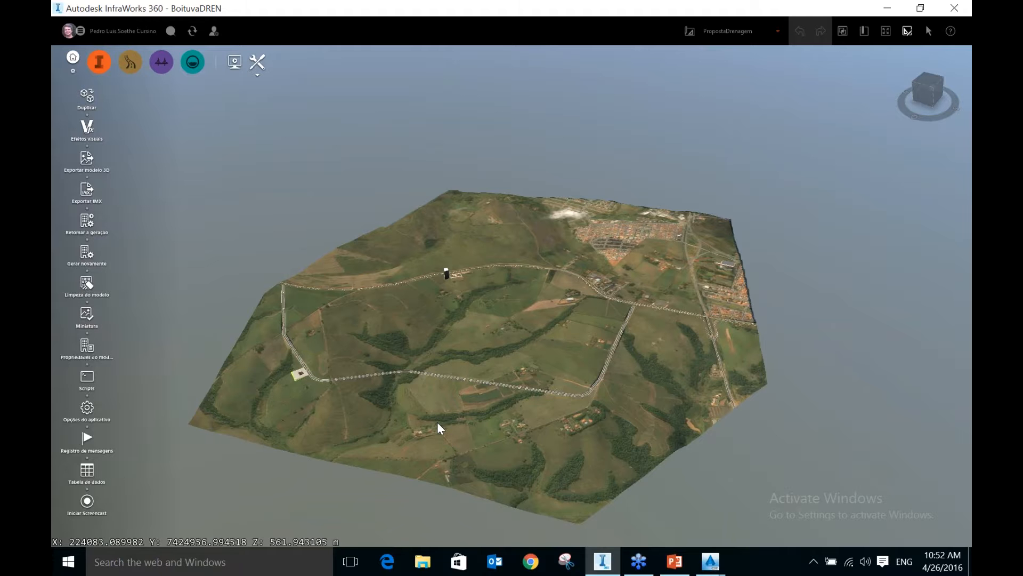
# Examine the proposed divided road in the terrain model, from the site overview down to its lanes, median, lamps and sidewalks
pyautogui.moveTo(438, 423); pyautogui.dragTo(462, 439)
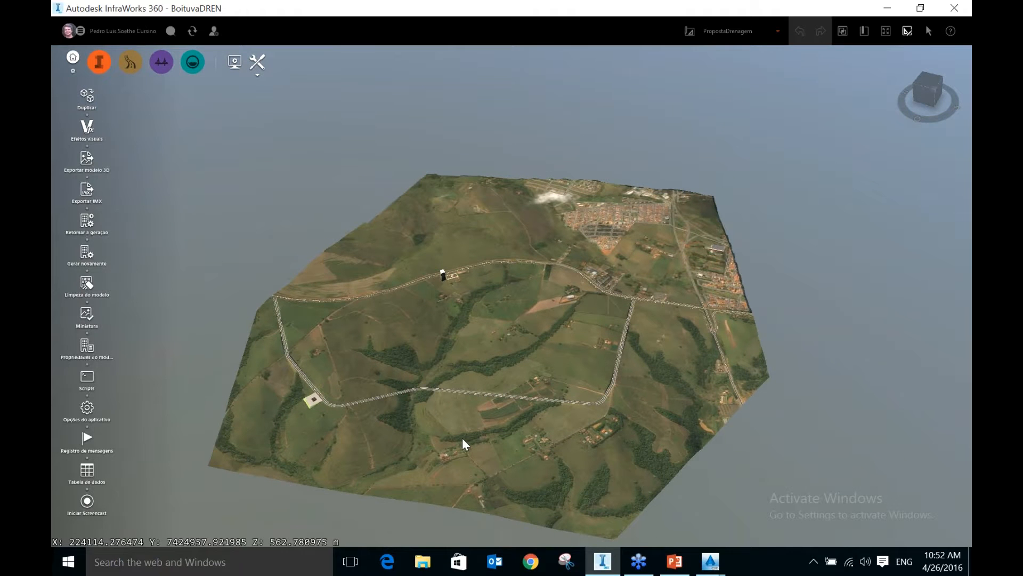
pyautogui.moveTo(462, 438); pyautogui.dragTo(485, 466, button='middle')
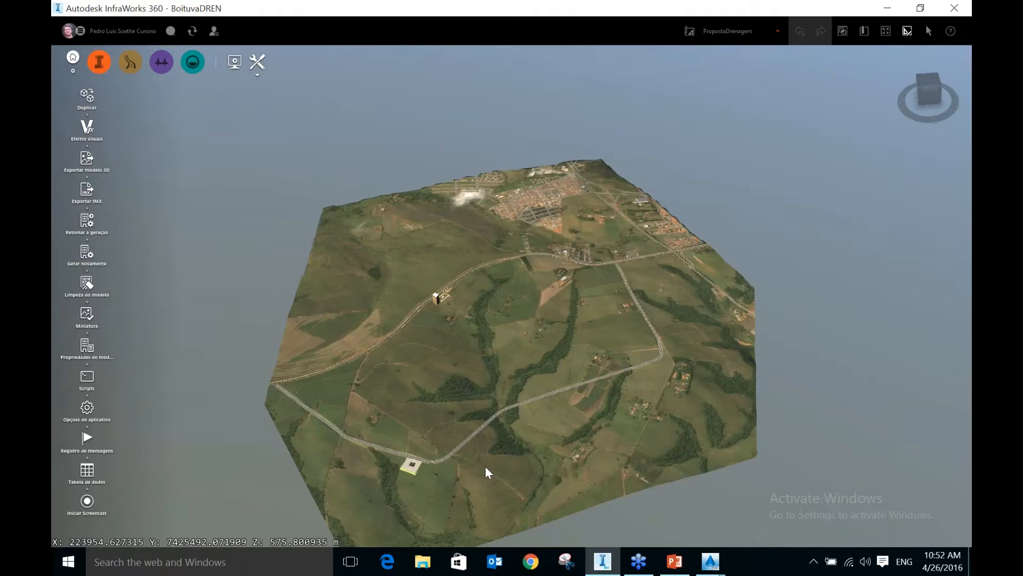
pyautogui.scroll(5, 485, 466)
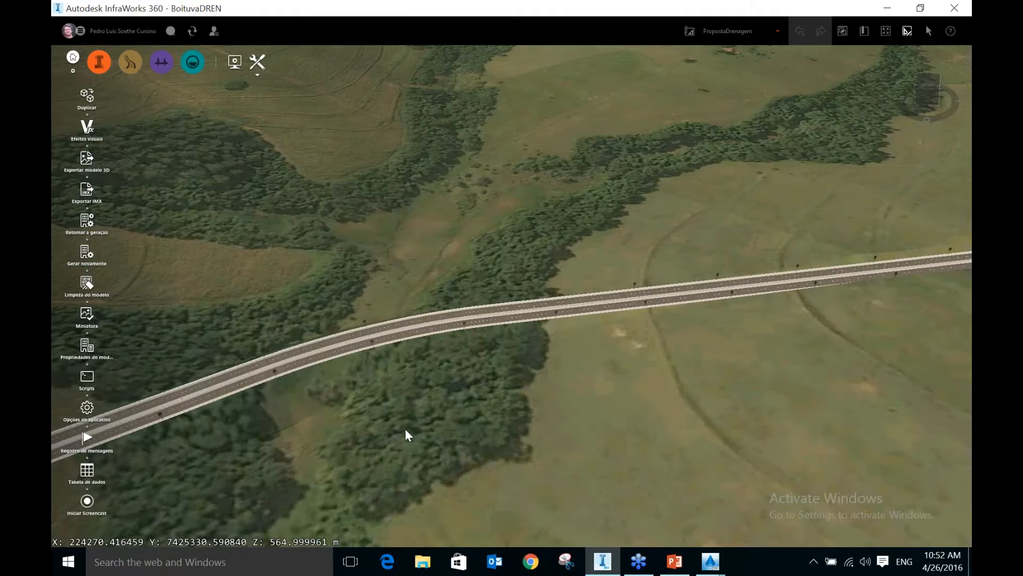
pyautogui.moveTo(405, 428); pyautogui.dragTo(479, 452)
pyautogui.scroll(5, 480, 452)
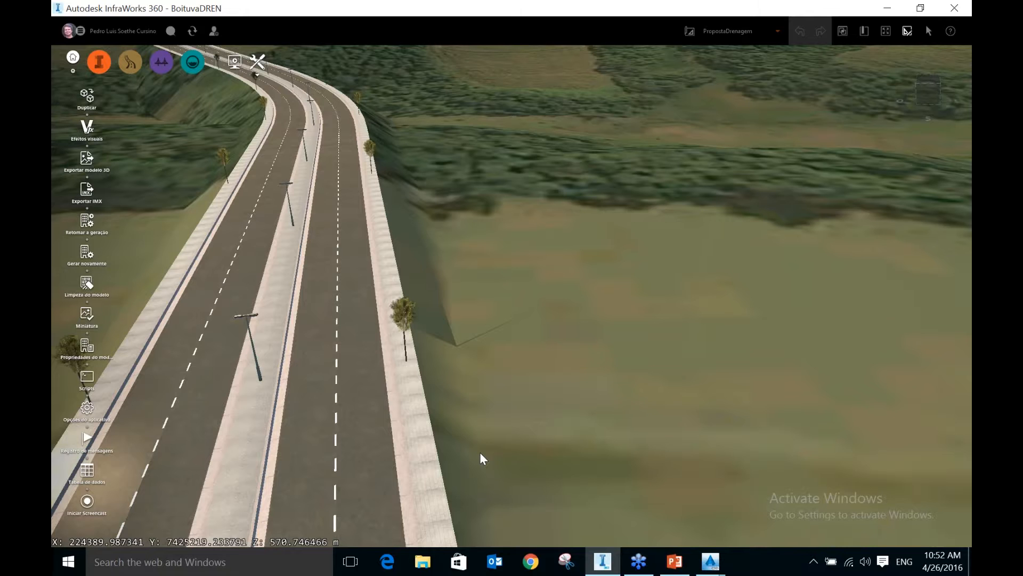
pyautogui.moveTo(479, 452); pyautogui.dragTo(549, 414, button='middle')
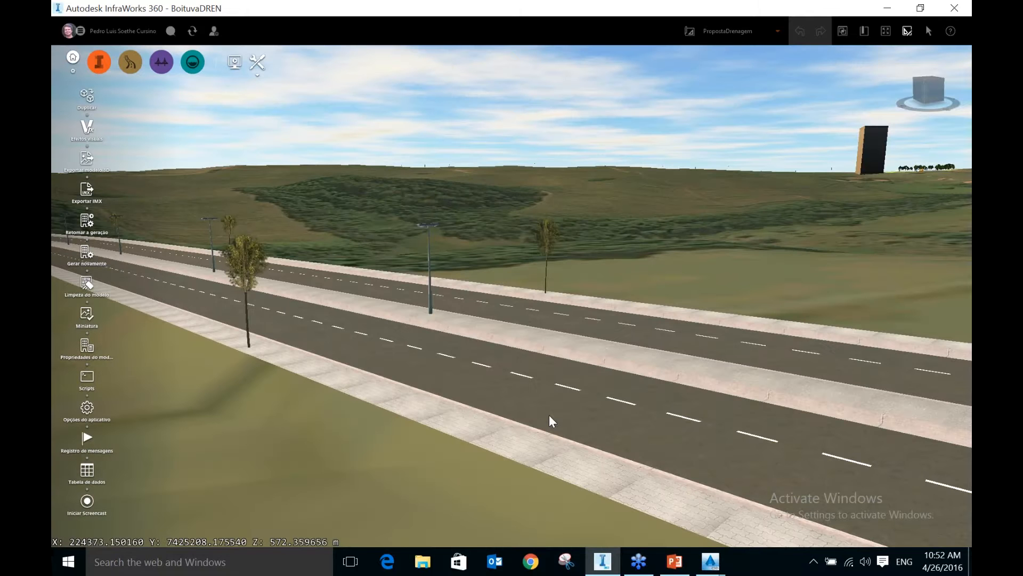
pyautogui.moveTo(549, 415); pyautogui.dragTo(381, 333, button='middle')
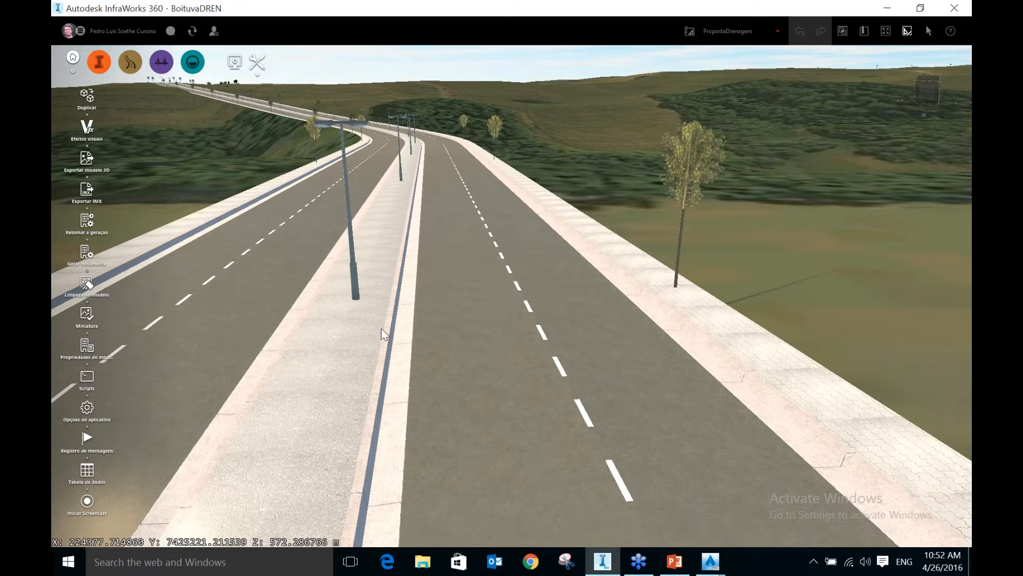
pyautogui.scroll(-5, 389, 300)
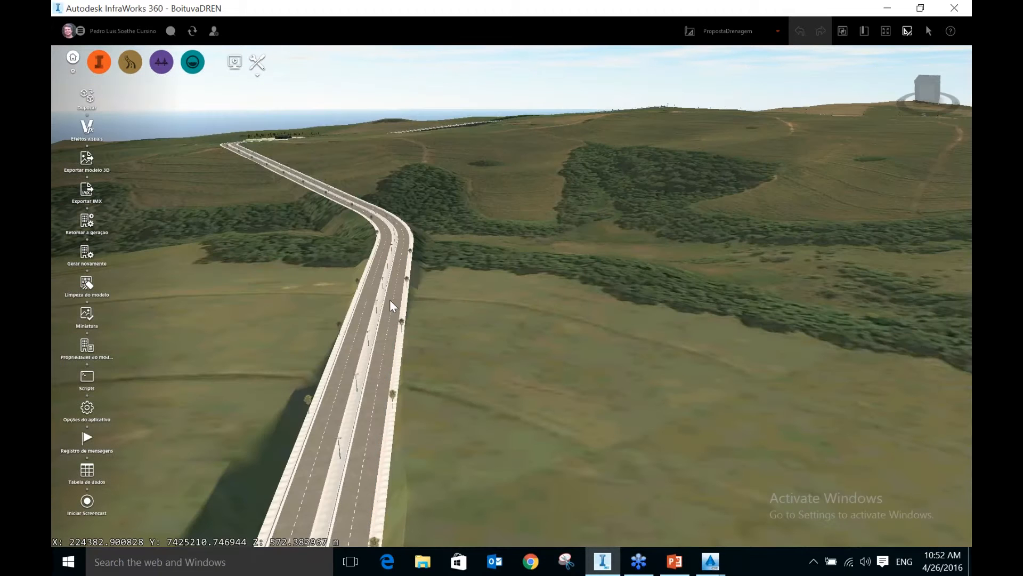
# Inspect the town's street grid and the short side streets branching off the existing road
pyautogui.scroll(-3, 389, 299)
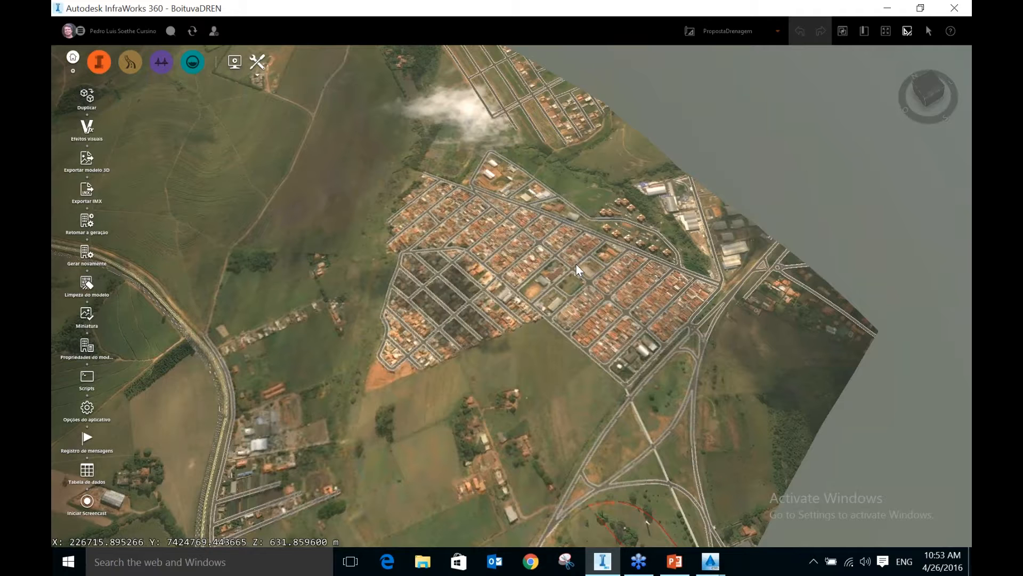
pyautogui.scroll(3, 576, 263)
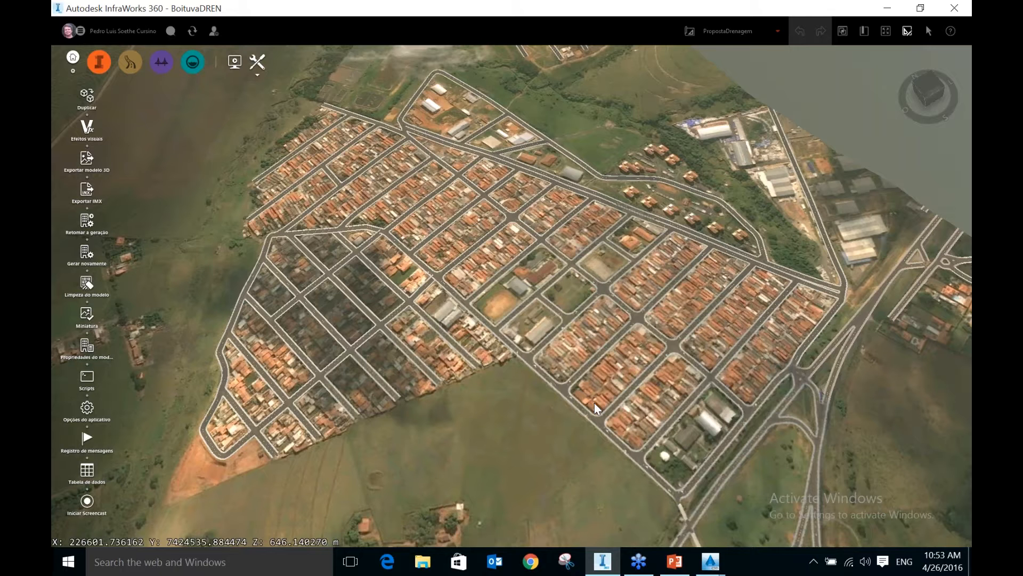
pyautogui.moveTo(594, 401); pyautogui.dragTo(476, 404, button='middle')
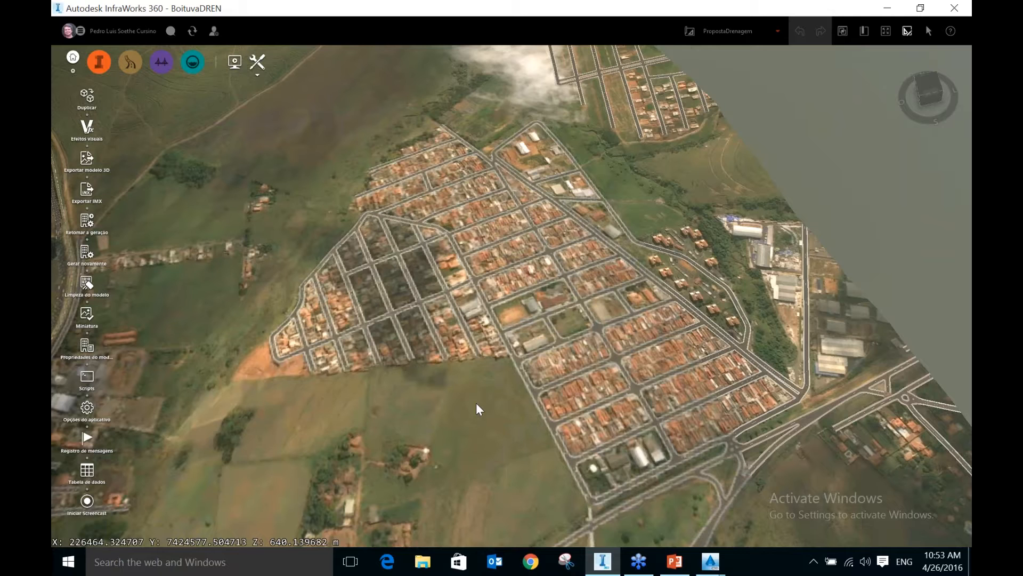
pyautogui.moveTo(477, 404); pyautogui.dragTo(430, 257, button='middle')
pyautogui.scroll(2, 628, 403)
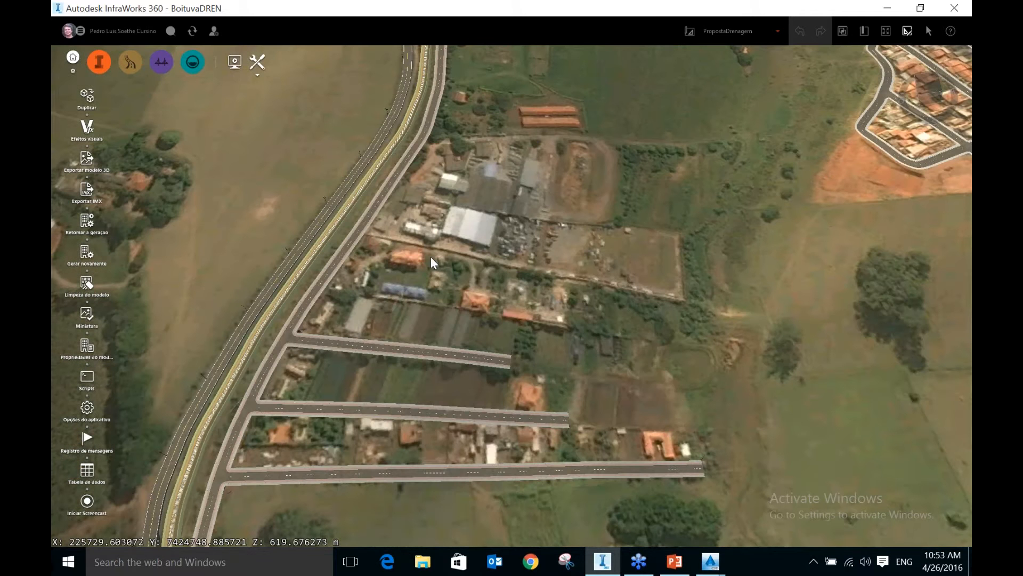
# Review the proposed road's overall route and the place where it crosses the wooded valley
pyautogui.scroll(-6, 430, 256)
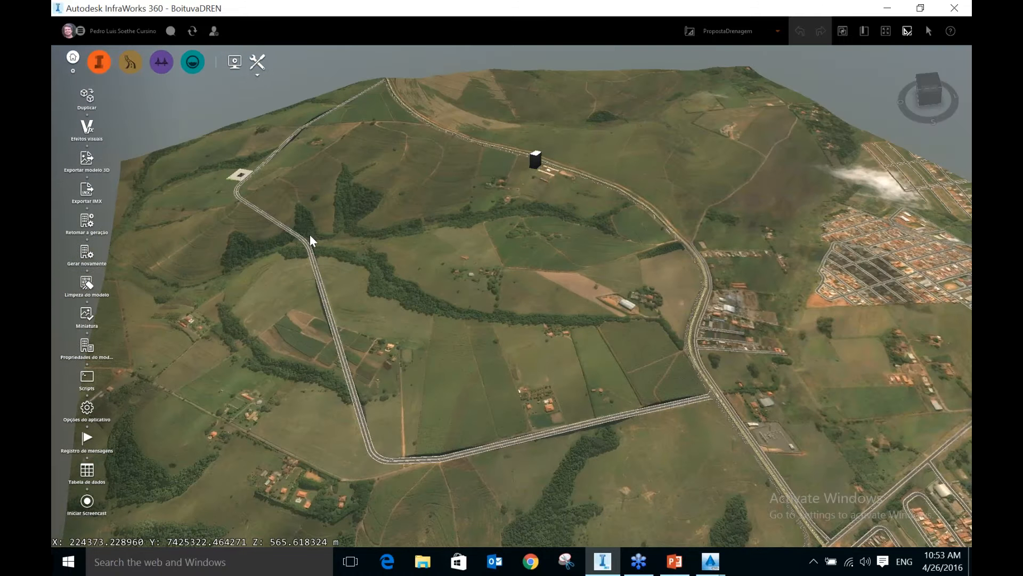
pyautogui.scroll(1, 308, 234)
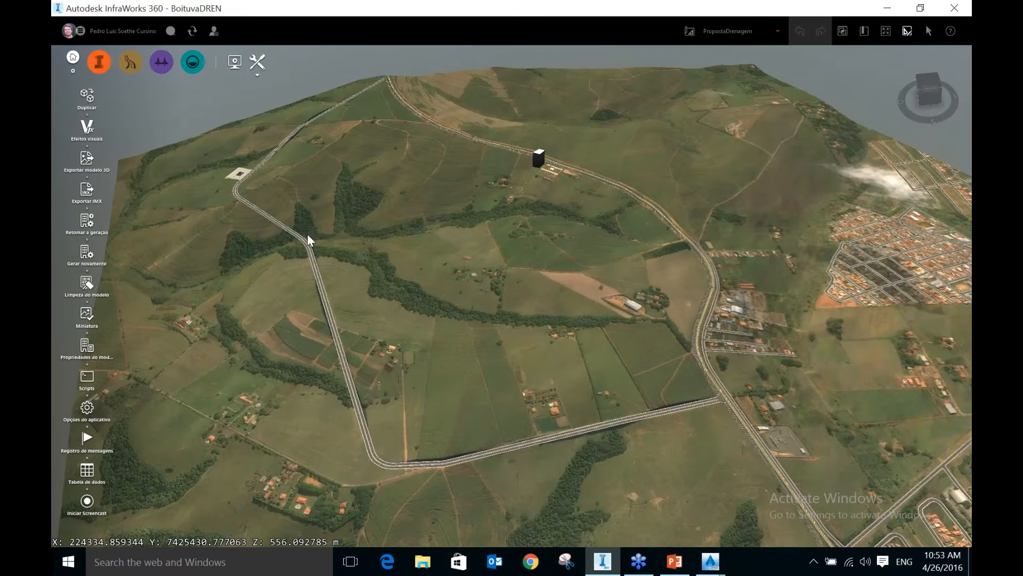
pyautogui.scroll(5, 308, 237)
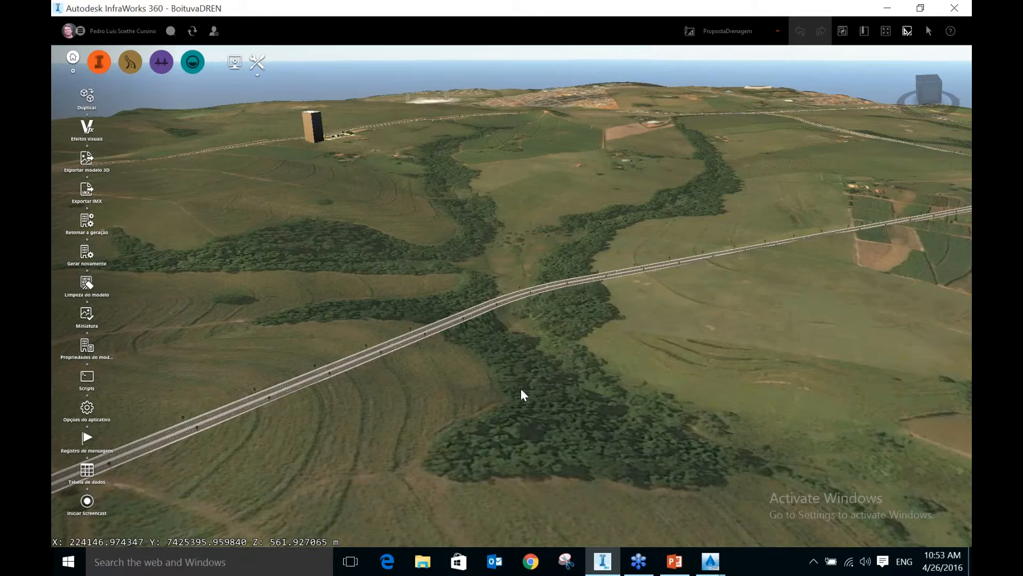
pyautogui.scroll(-10, 520, 388)
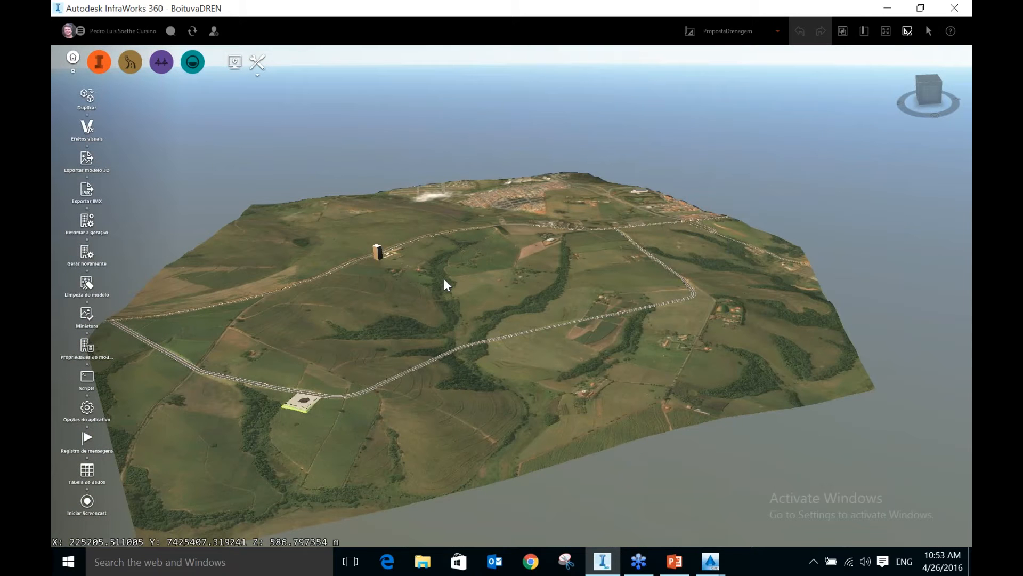
pyautogui.hotkey('alt', 'Tab')
pyautogui.hotkey('alt', 'Tab')
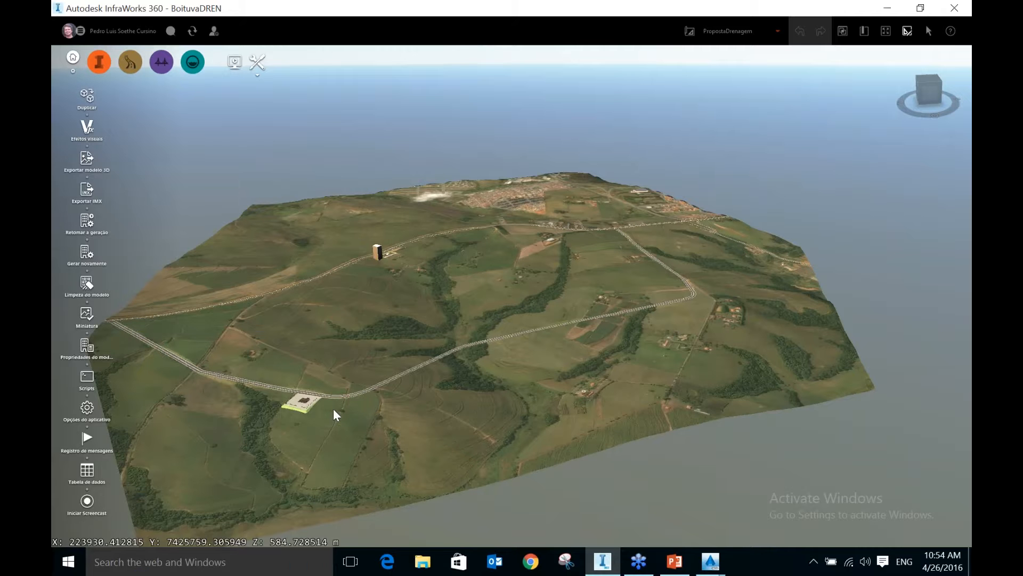
# Examine the gas station lot and the stretch of divided road running along its frontage
pyautogui.scroll(2, 289, 396)
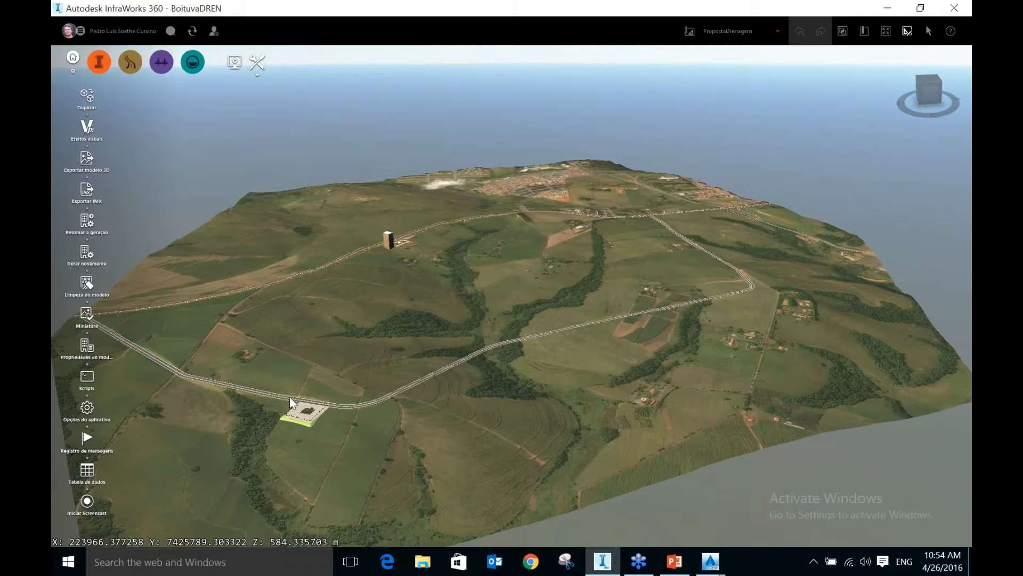
pyautogui.scroll(5, 290, 396)
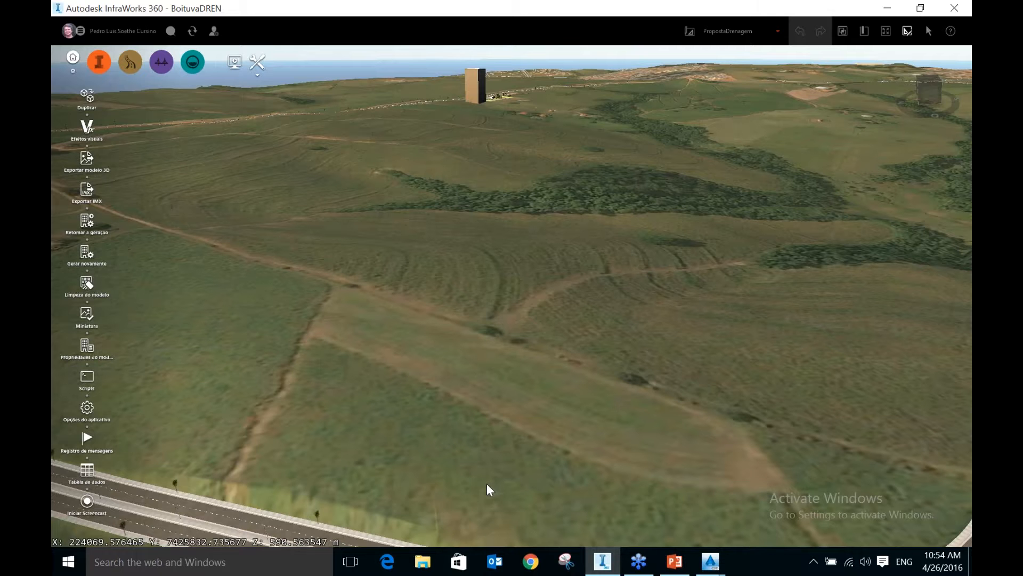
pyautogui.moveTo(487, 484); pyautogui.dragTo(580, 469, button='middle')
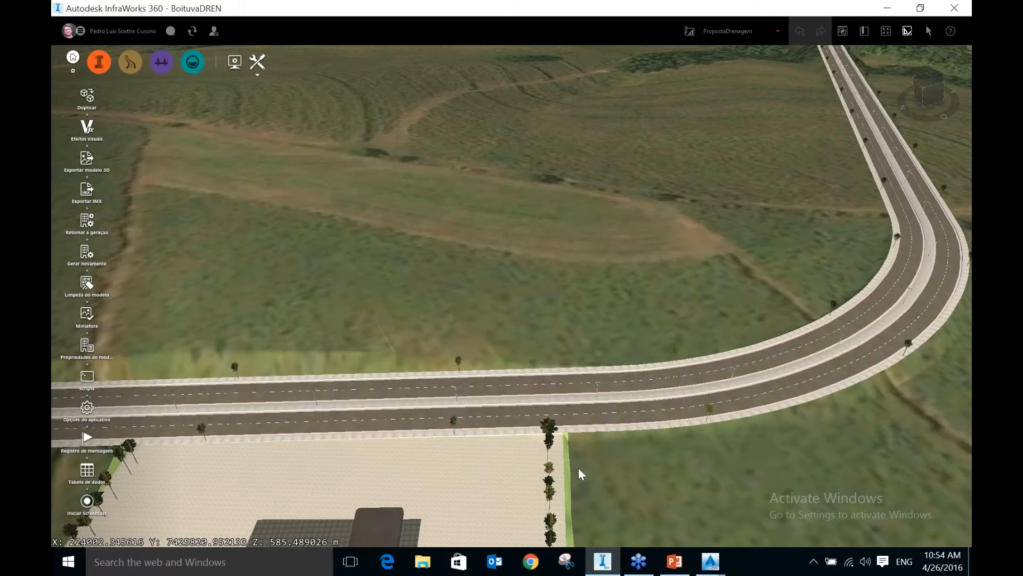
pyautogui.moveTo(578, 468); pyautogui.dragTo(485, 346, button='middle')
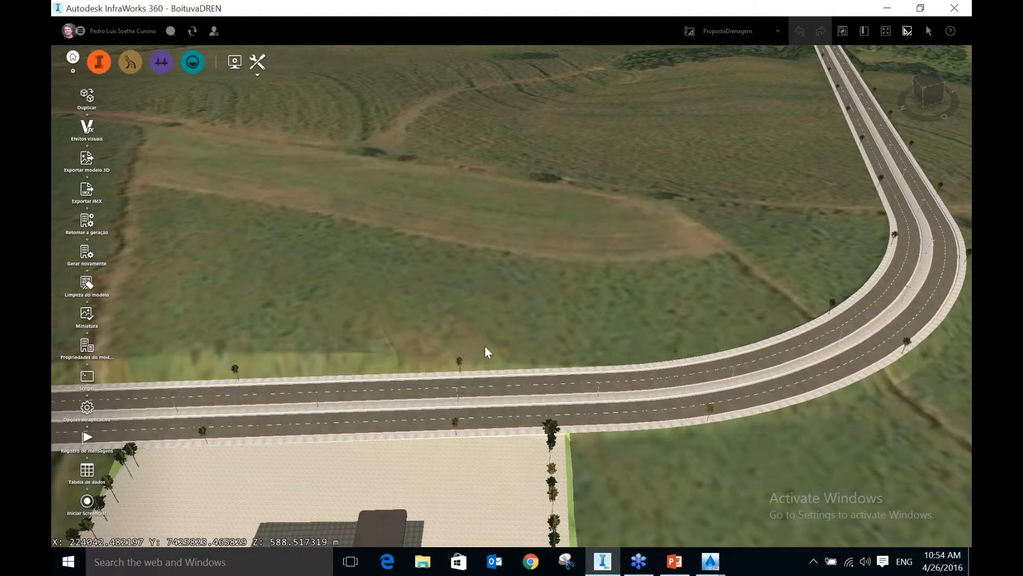
pyautogui.moveTo(485, 346); pyautogui.dragTo(321, 328, button='middle')
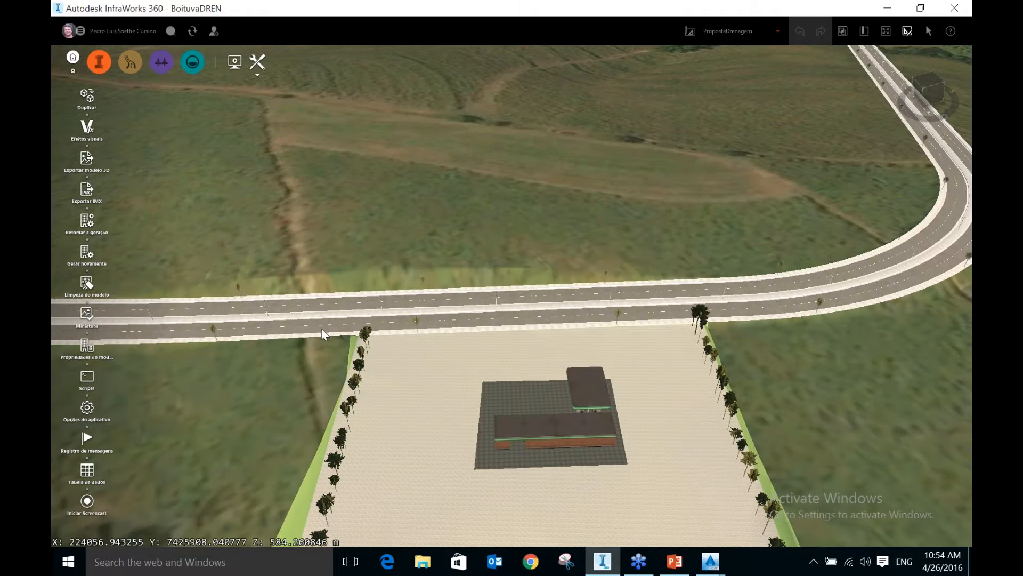
pyautogui.moveTo(321, 328); pyautogui.dragTo(422, 348, button='middle')
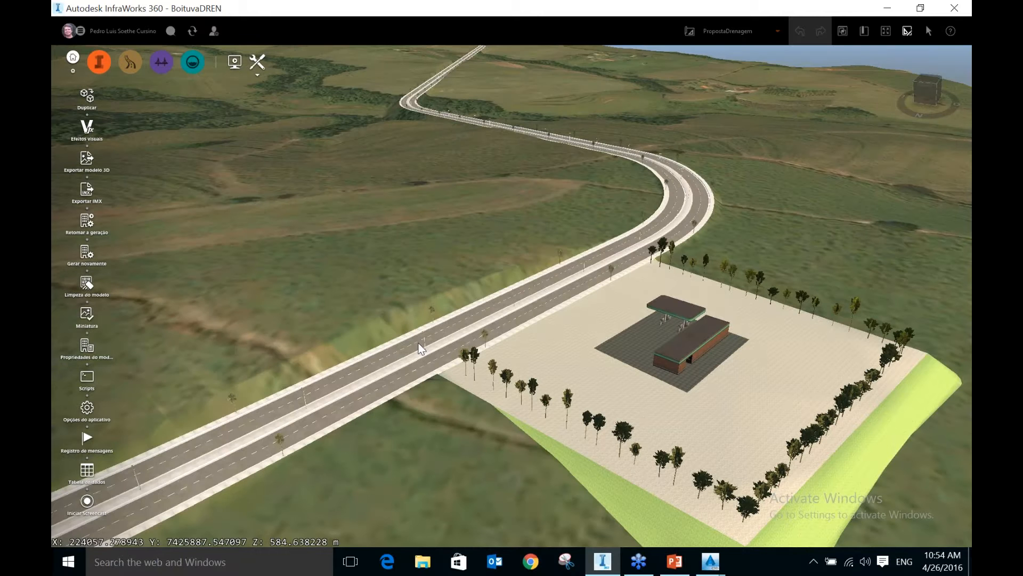
pyautogui.moveTo(419, 343); pyautogui.dragTo(424, 344)
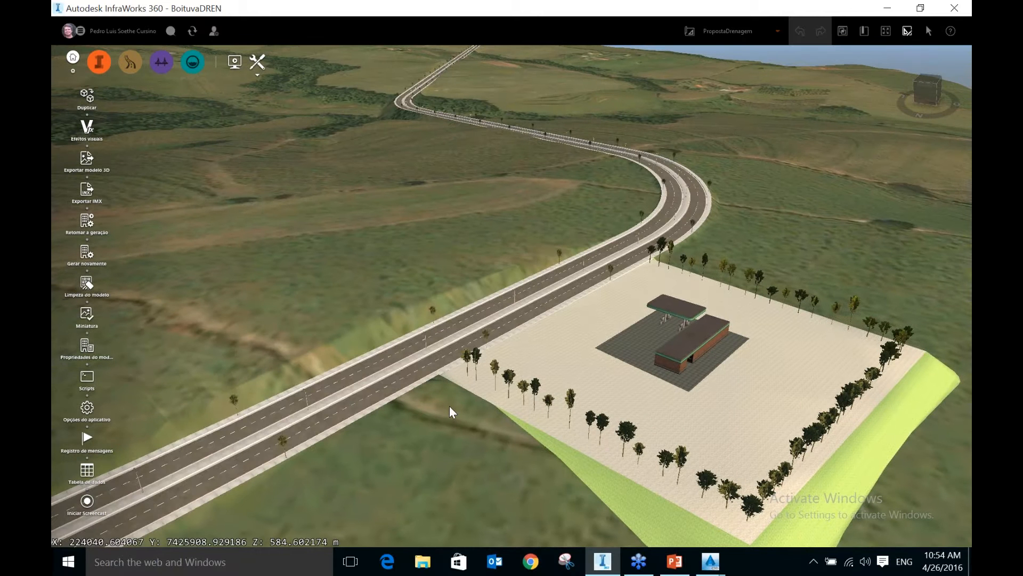
# Inspect the gas station building, the perimeter trees and the green embankment slopes from several sides
pyautogui.moveTo(449, 405); pyautogui.dragTo(463, 257, button='middle')
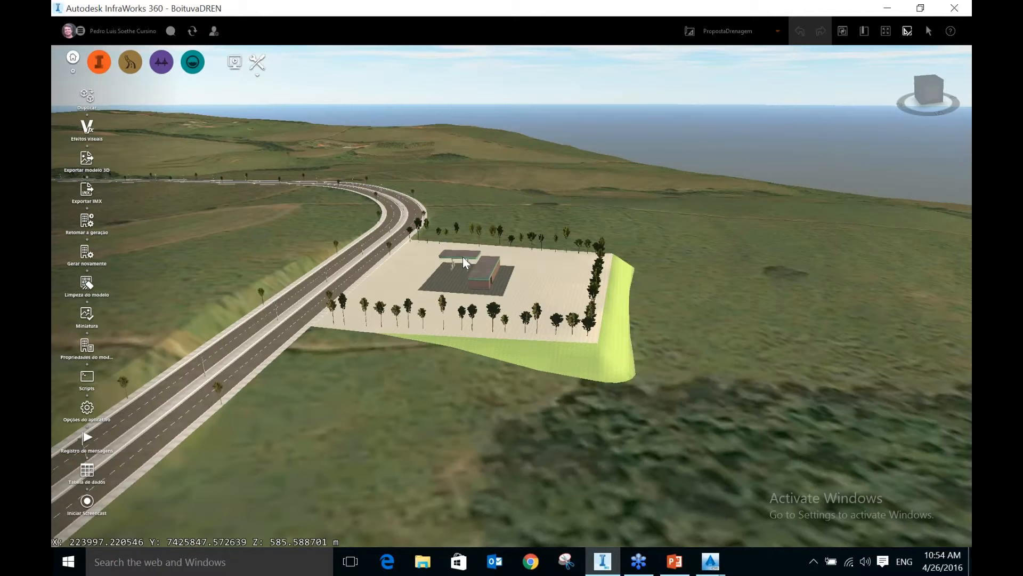
pyautogui.scroll(5, 463, 257)
pyautogui.moveTo(463, 257); pyautogui.dragTo(440, 366)
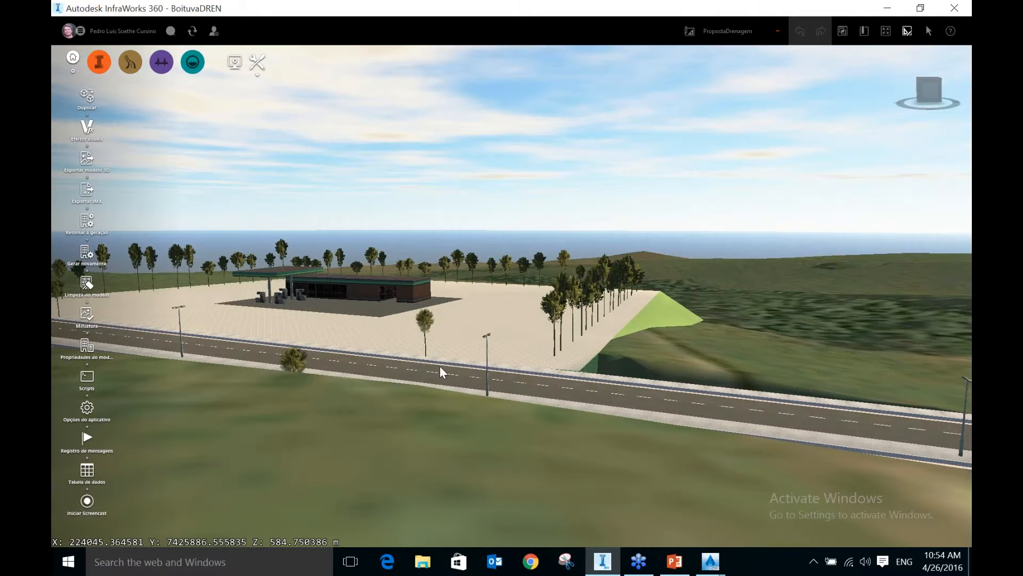
pyautogui.moveTo(440, 366); pyautogui.dragTo(251, 406, button='middle')
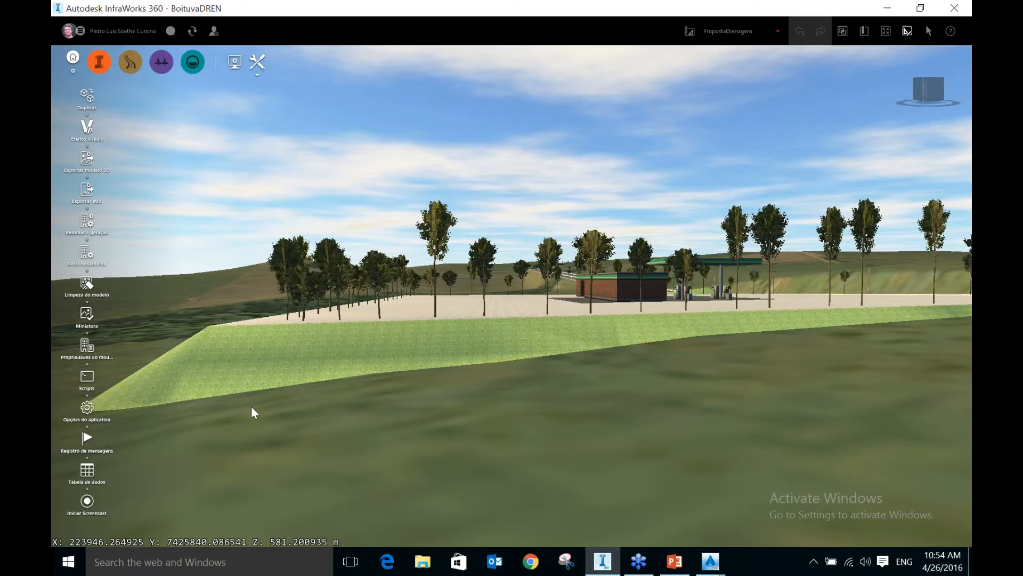
pyautogui.moveTo(251, 406); pyautogui.dragTo(457, 437, button='middle')
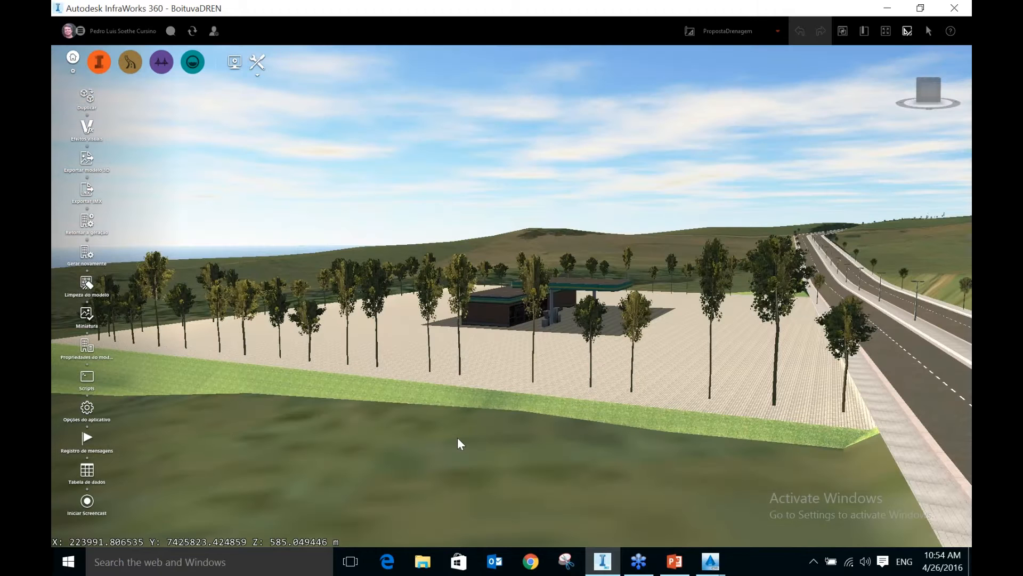
pyautogui.moveTo(458, 439); pyautogui.dragTo(531, 457, button='middle')
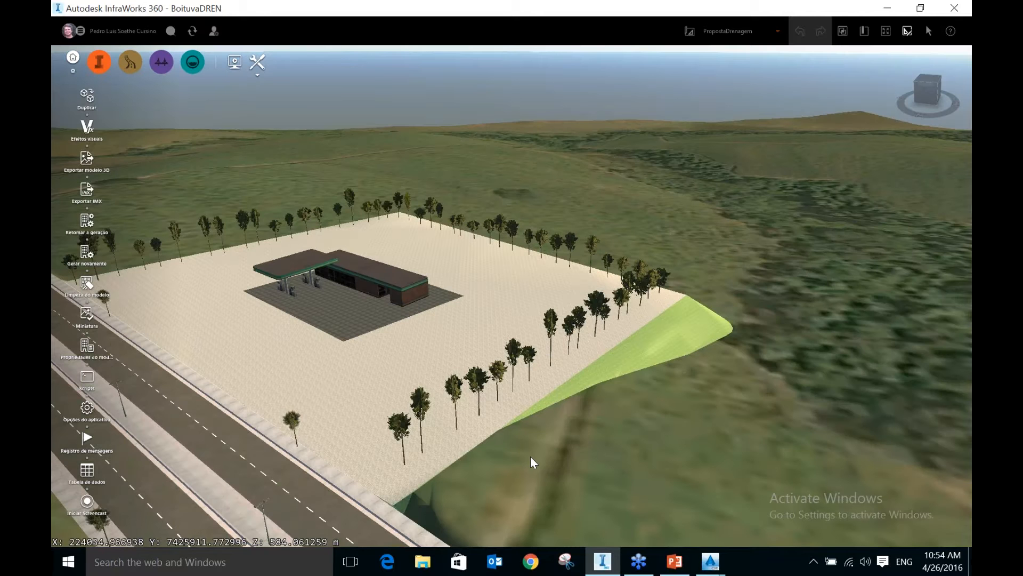
pyautogui.moveTo(530, 455); pyautogui.dragTo(593, 338)
pyautogui.scroll(5, 594, 338)
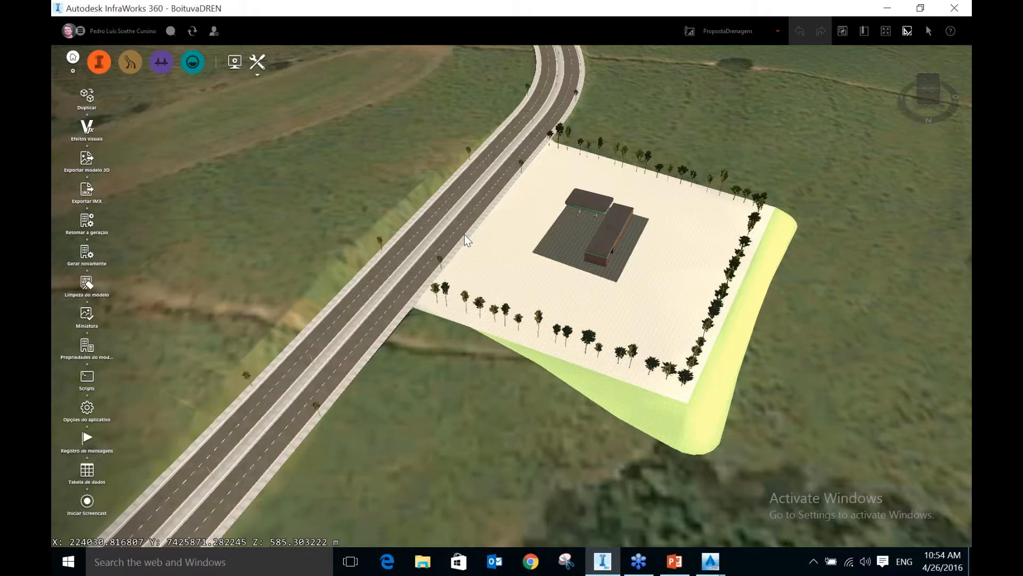
# Examine the curved road section over the wooded valley and the watercourses converging on it
pyautogui.moveTo(464, 234); pyautogui.dragTo(469, 285, button='right')
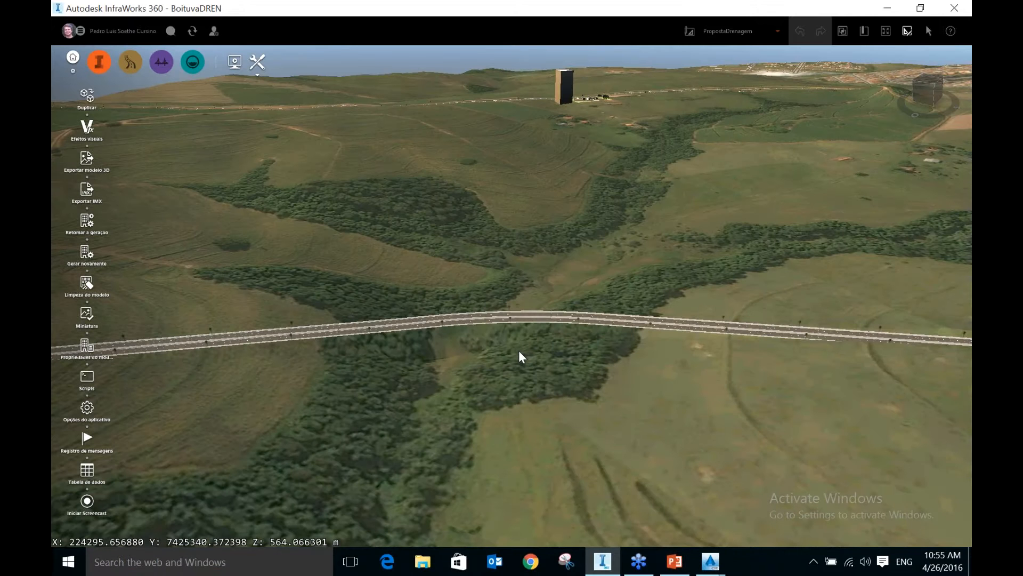
pyautogui.moveTo(519, 355); pyautogui.dragTo(449, 446)
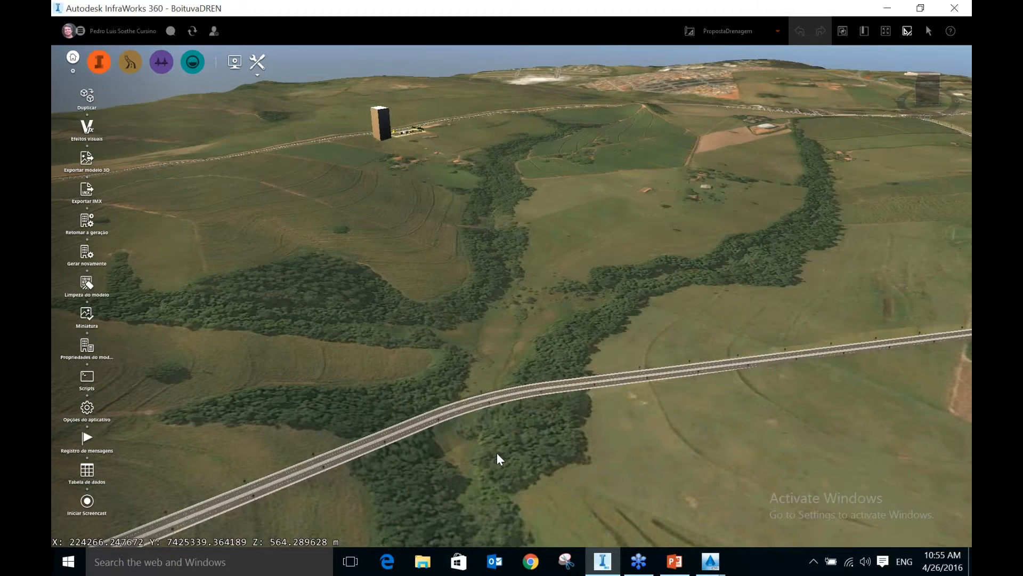
pyautogui.moveTo(497, 453); pyautogui.dragTo(494, 453)
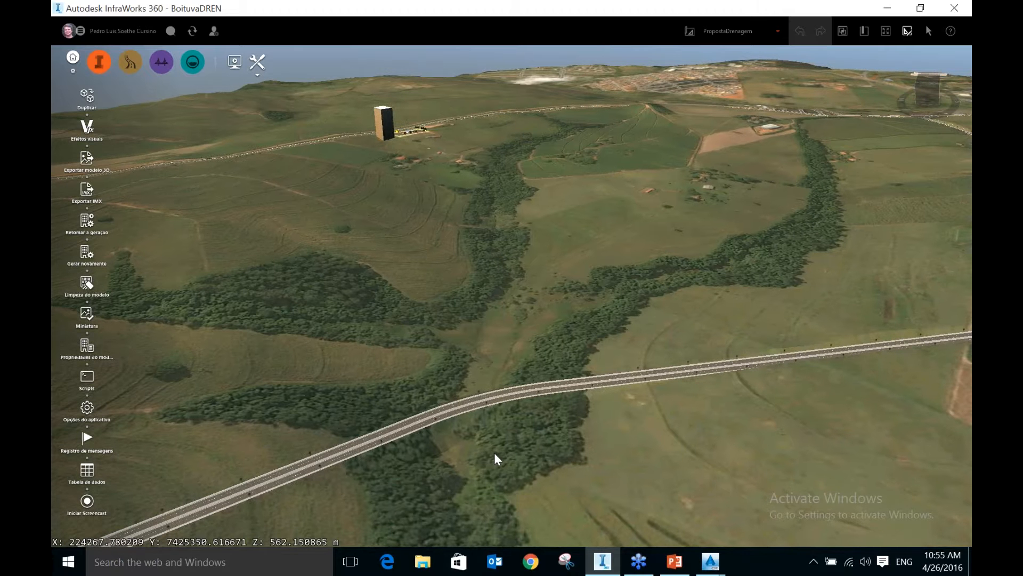
pyautogui.scroll(-3, 491, 421)
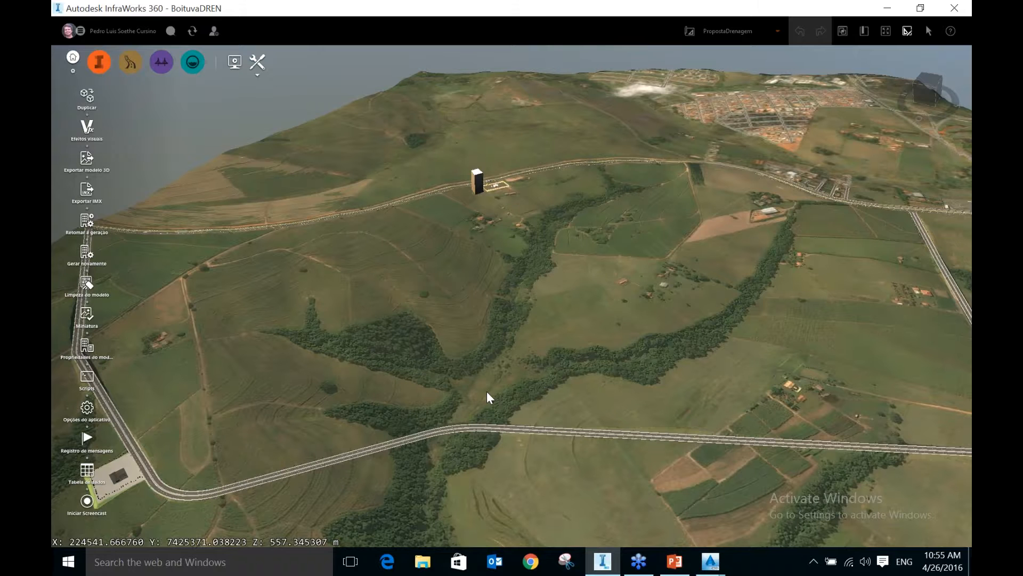
pyautogui.scroll(5, 487, 391)
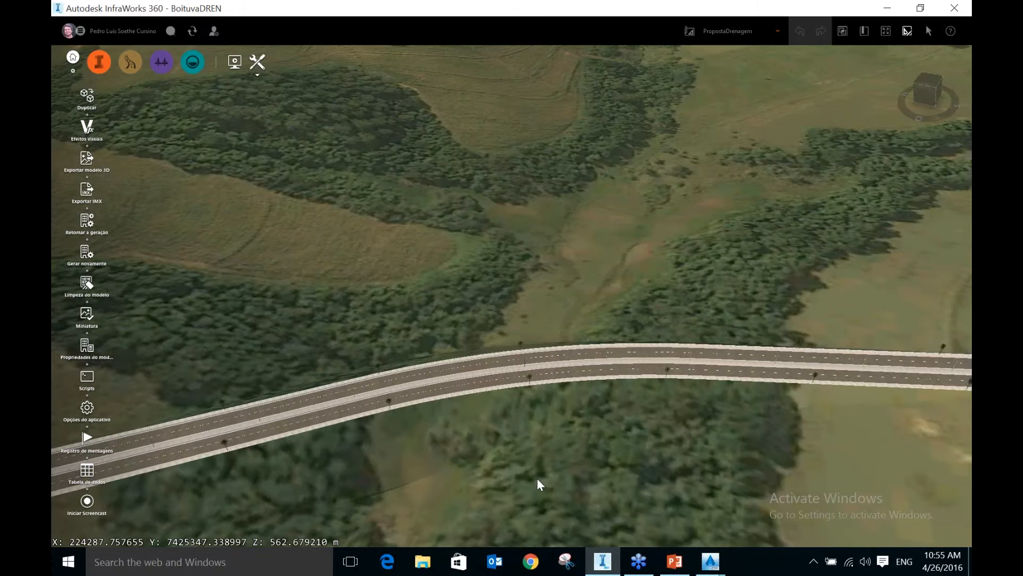
pyautogui.moveTo(536, 478); pyautogui.dragTo(569, 478, button='middle')
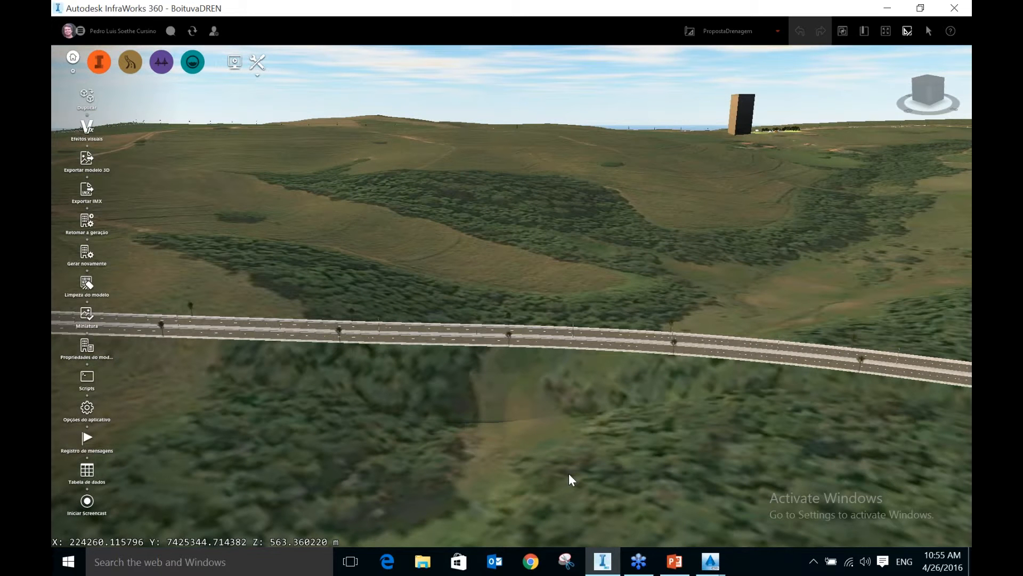
# Create a watershed from an outlet point in the valley just upstream of the curved road crossing
pyautogui.moveTo(568, 474); pyautogui.dragTo(368, 356)
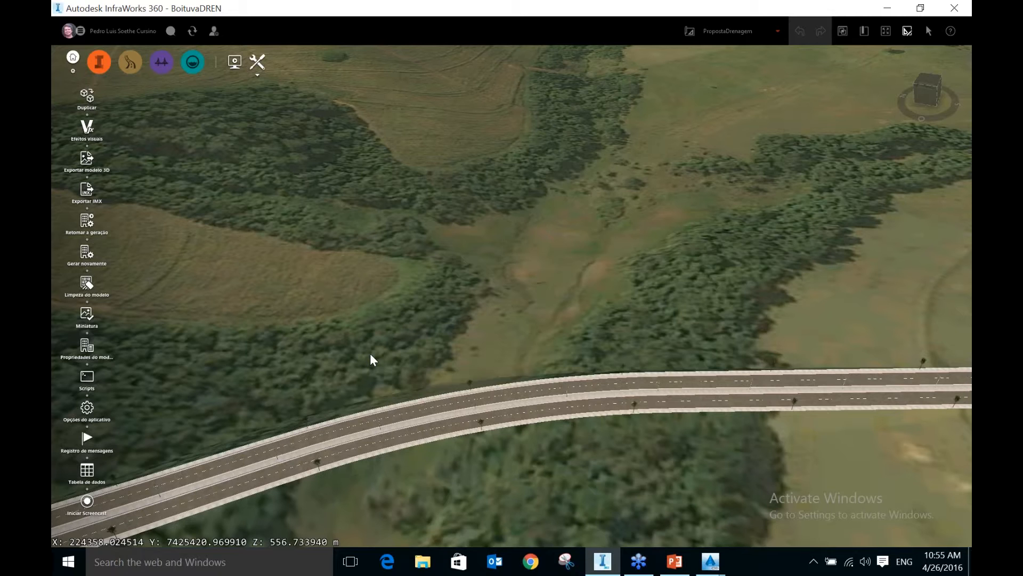
pyautogui.moveTo(370, 354); pyautogui.dragTo(309, 351)
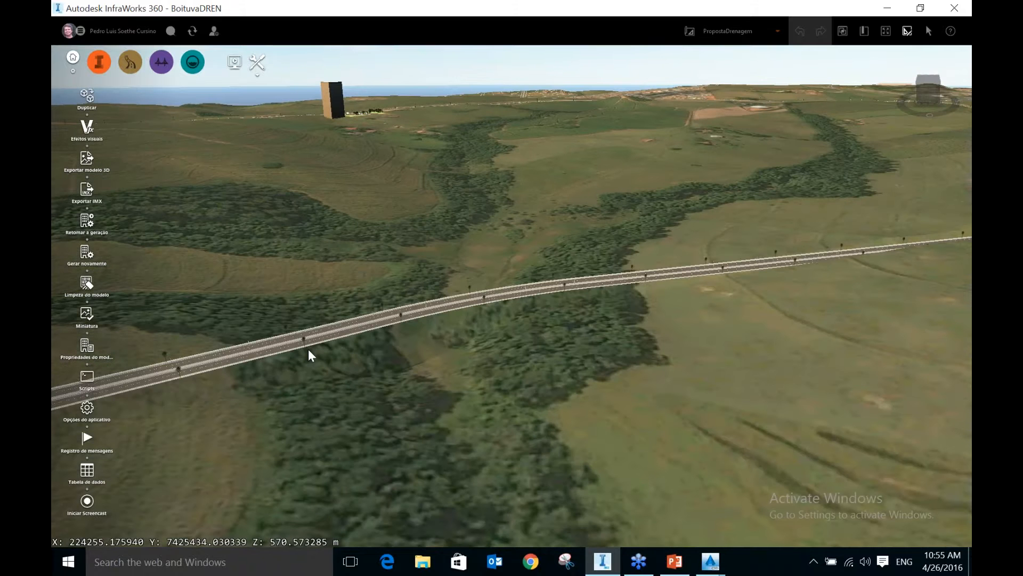
pyautogui.click(195, 63)
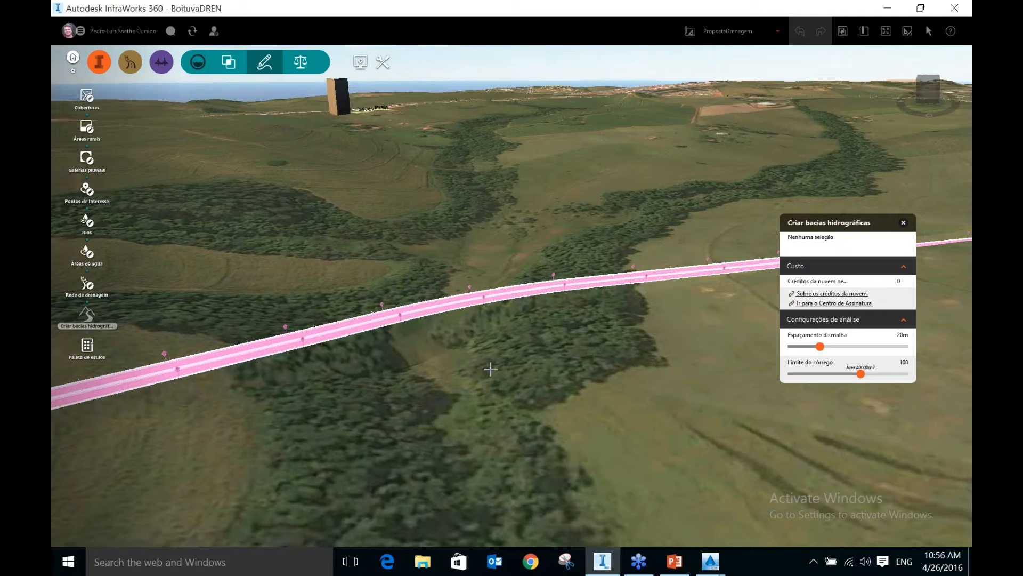
pyautogui.click(490, 368)
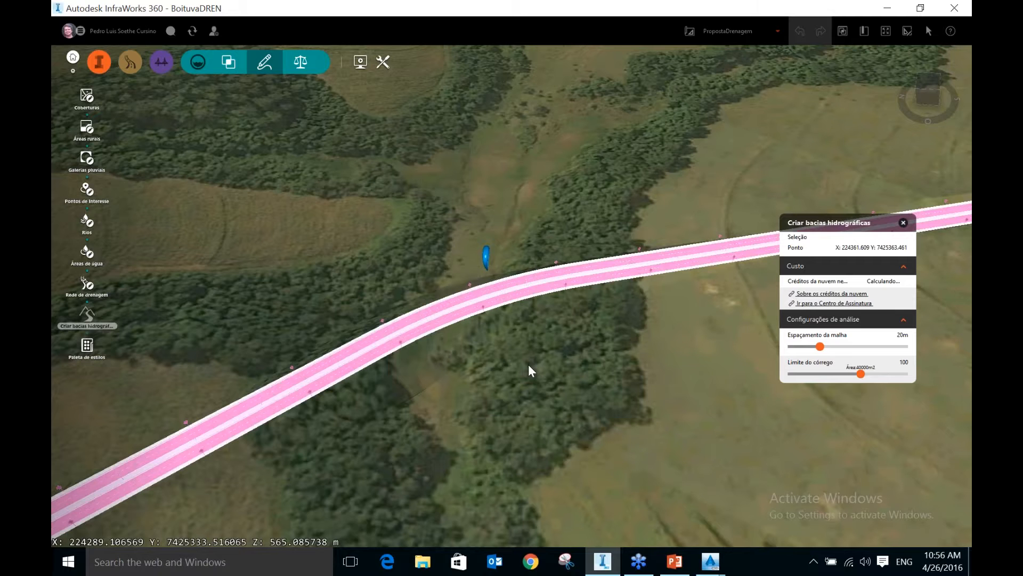
pyautogui.moveTo(529, 366)
pyautogui.mouseDown(button='middle')
pyautogui.moveTo(476, 324)
pyautogui.moveTo(500, 348)
pyautogui.moveTo(589, 257)
pyautogui.mouseUp(button='middle')
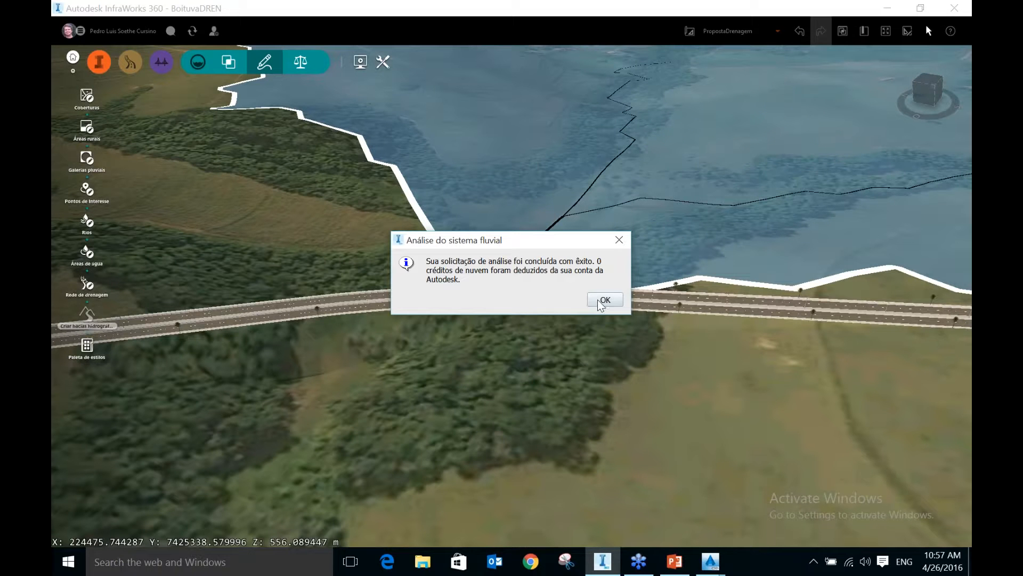
pyautogui.click(597, 299)
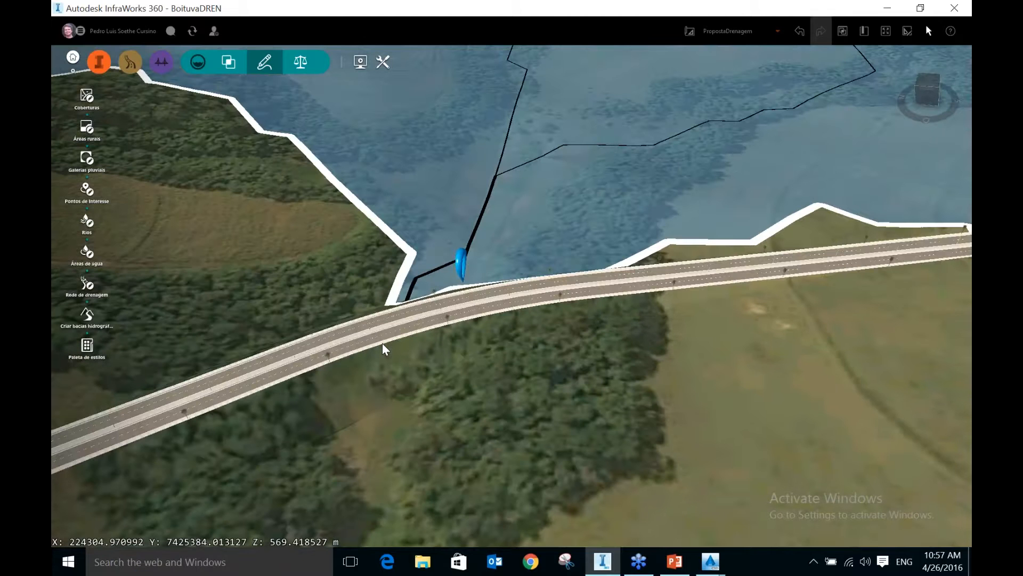
# Examine the watershed's full extent, its boundary and the stream lines that converge on the road crossing
pyautogui.scroll(-3, 461, 387)
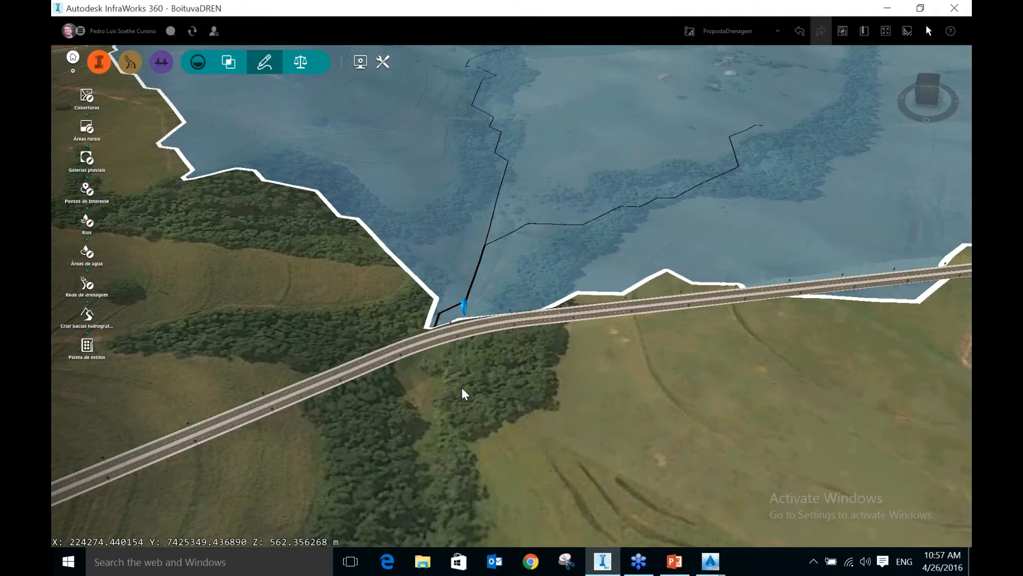
pyautogui.scroll(-3, 461, 393)
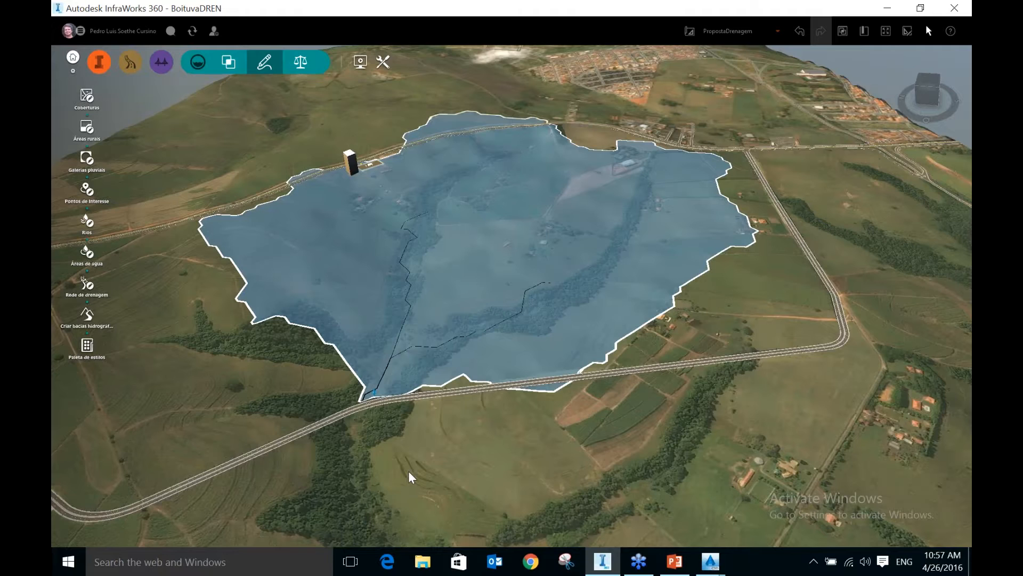
pyautogui.keyDown('shift'); pyautogui.moveTo(408, 471); pyautogui.dragTo(580, 466, button='middle'); pyautogui.keyUp('shift')
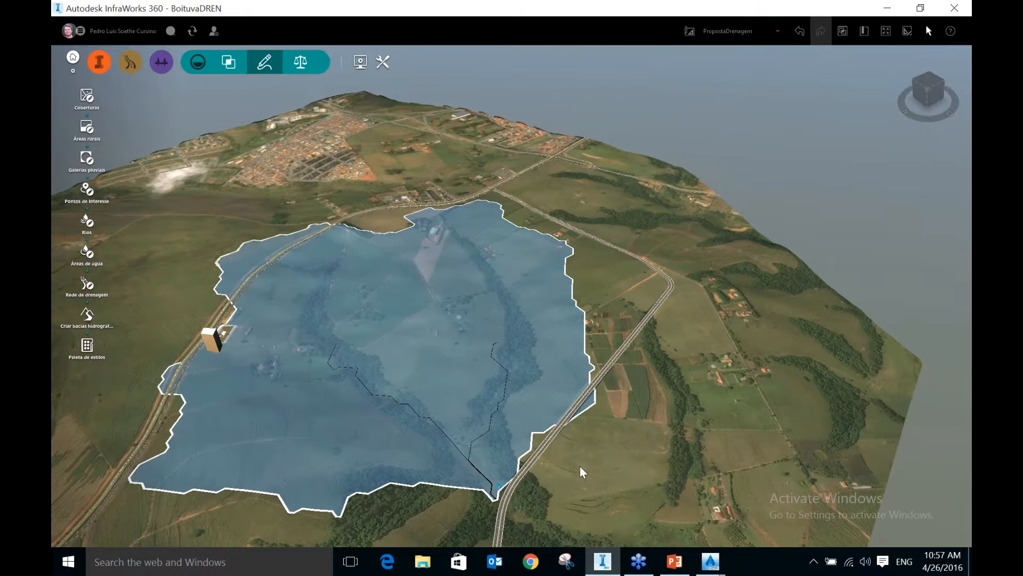
pyautogui.keyDown('shift'); pyautogui.moveTo(580, 466); pyautogui.dragTo(452, 392, button='middle'); pyautogui.keyUp('shift')
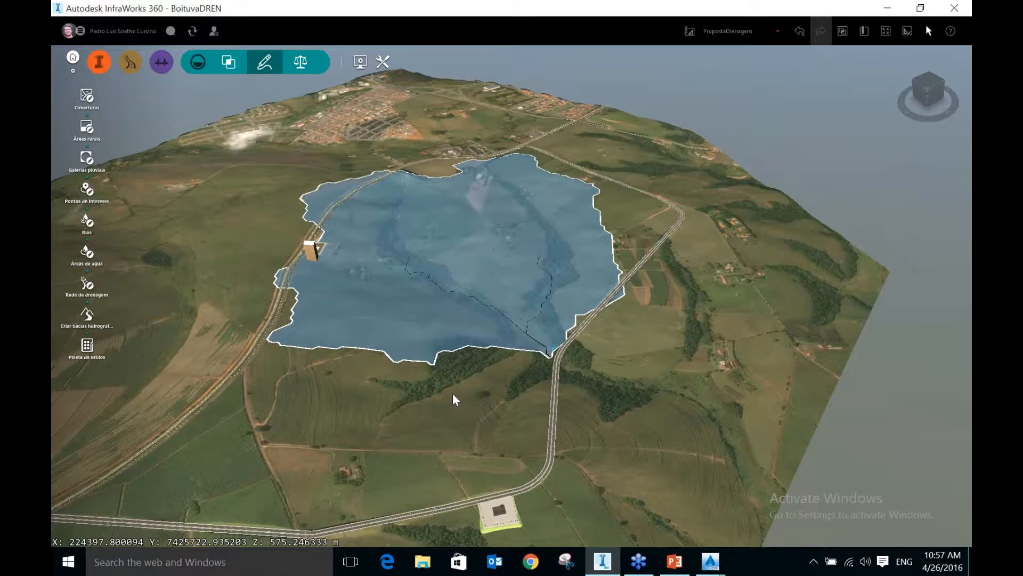
pyautogui.keyDown('shift'); pyautogui.moveTo(454, 394); pyautogui.dragTo(622, 342, button='middle'); pyautogui.keyUp('shift')
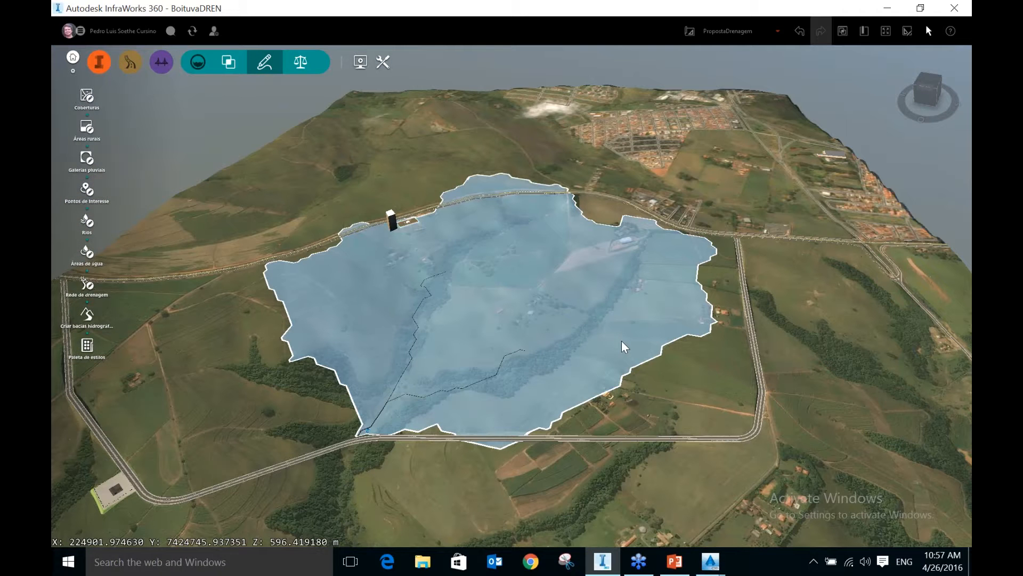
pyautogui.scroll(3, 459, 369)
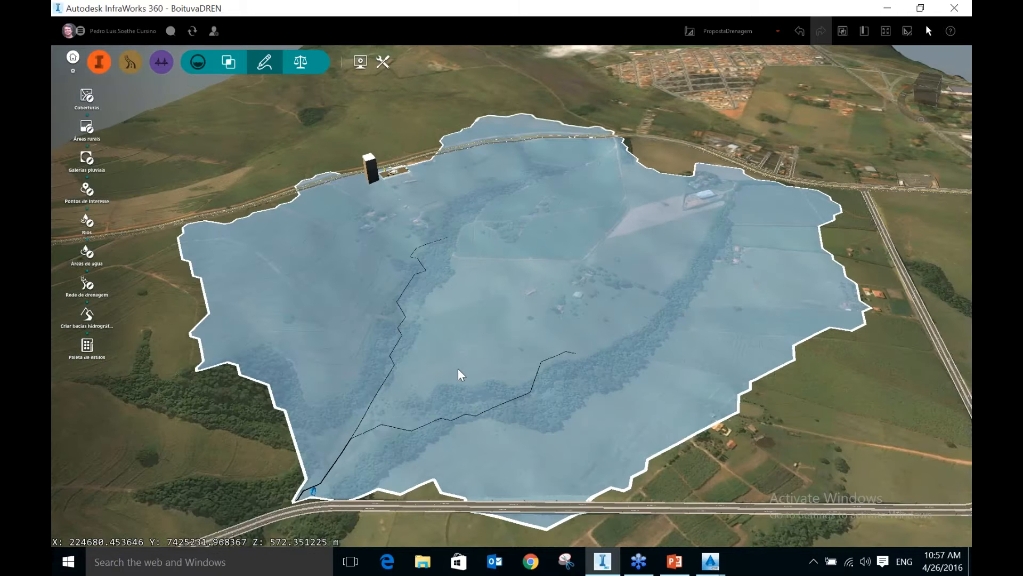
pyautogui.keyDown('shift'); pyautogui.moveTo(458, 369); pyautogui.dragTo(517, 401, button='middle'); pyautogui.keyUp('shift')
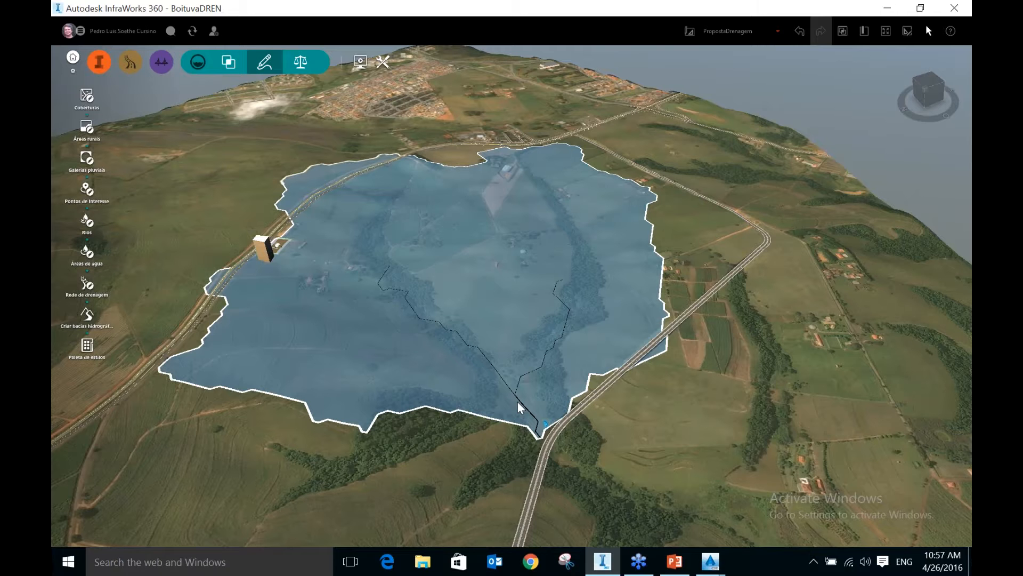
# Select the watershed, enable model editing and keep its hydrology method as User Defined
pyautogui.click(517, 401)
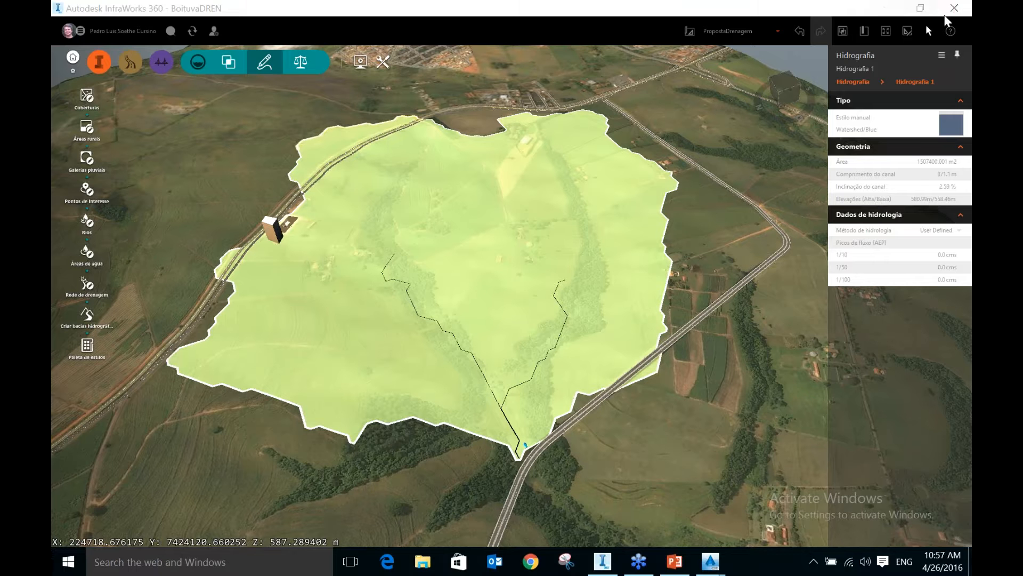
pyautogui.click(908, 32)
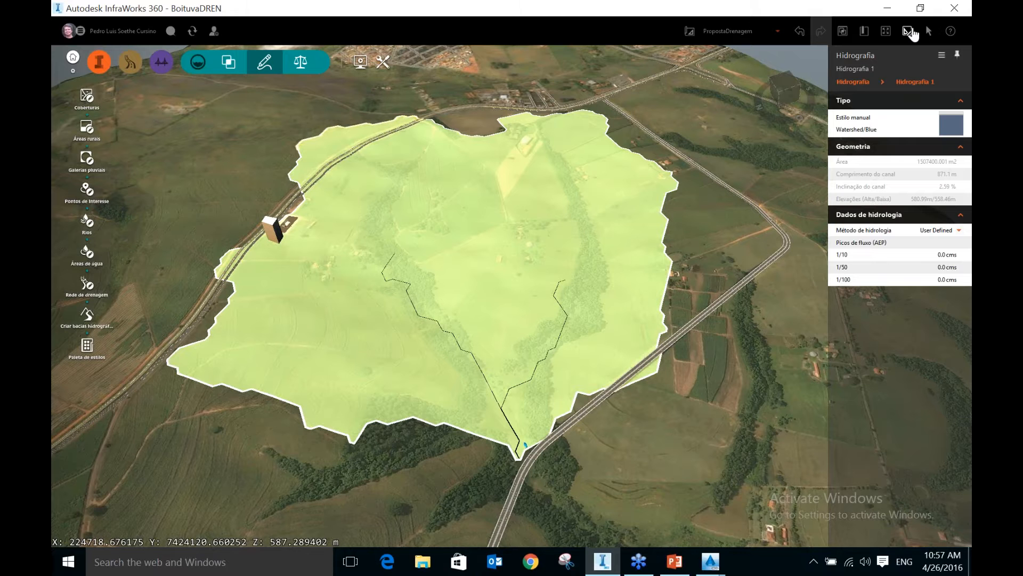
pyautogui.click(959, 230)
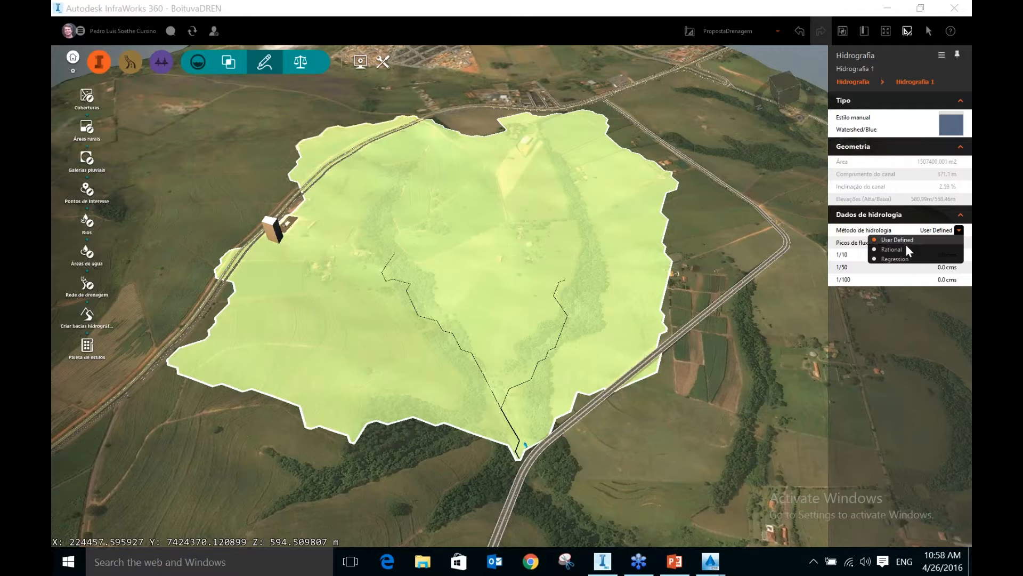
pyautogui.click(906, 243)
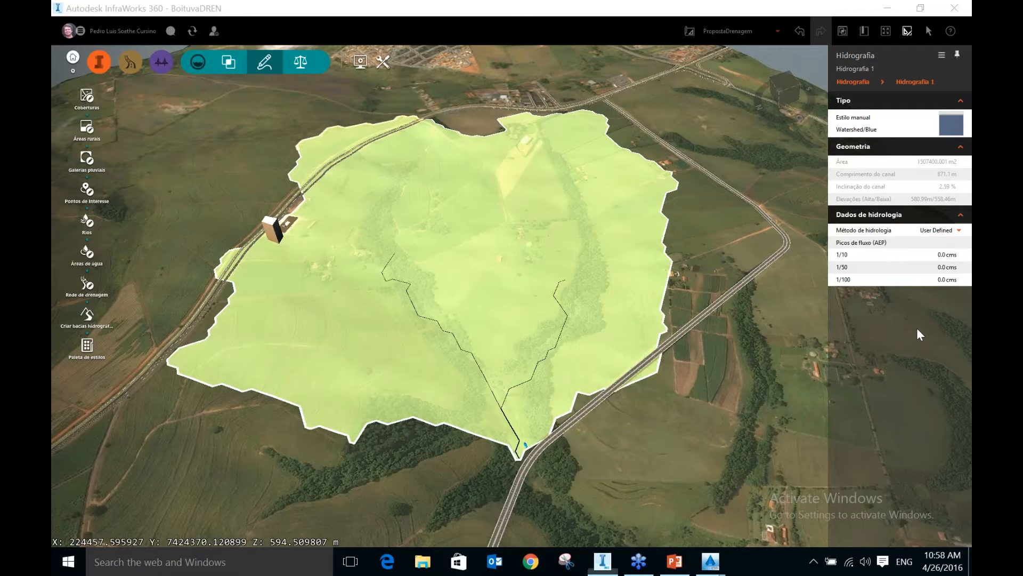
# Set the watershed's 1/100 peak flow to 25 cms
pyautogui.click(942, 280)
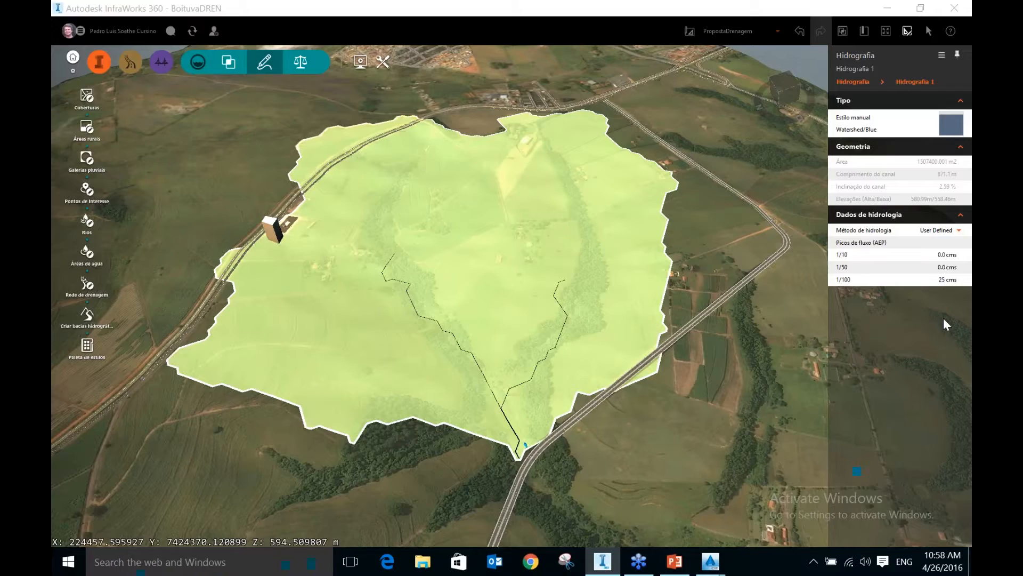
pyautogui.write('25')
pyautogui.press('Return')
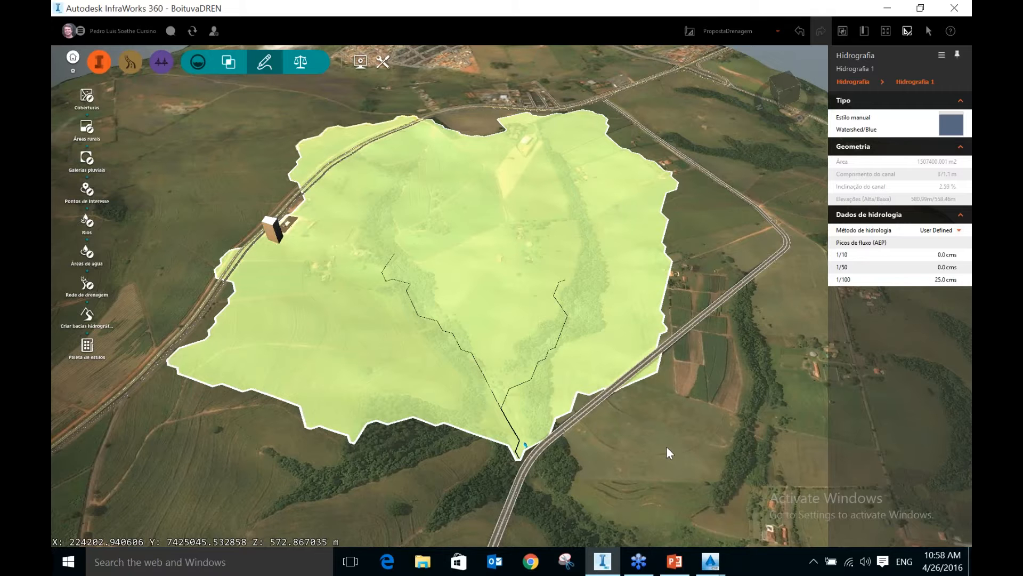
# Set the watershed's 1/100 peak flow back to 0 cms and leave the hydrology method as User Defined
pyautogui.keyDown('shift'); pyautogui.moveTo(666, 453); pyautogui.dragTo(592, 414, button='middle'); pyautogui.keyUp('shift')
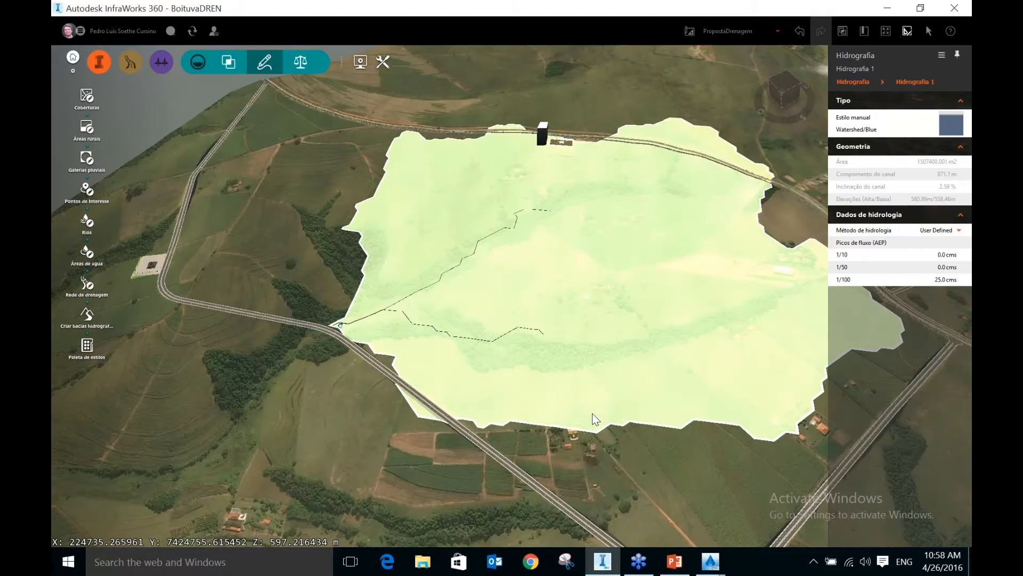
pyautogui.keyDown('shift'); pyautogui.moveTo(592, 413); pyautogui.dragTo(520, 429, button='middle'); pyautogui.keyUp('shift')
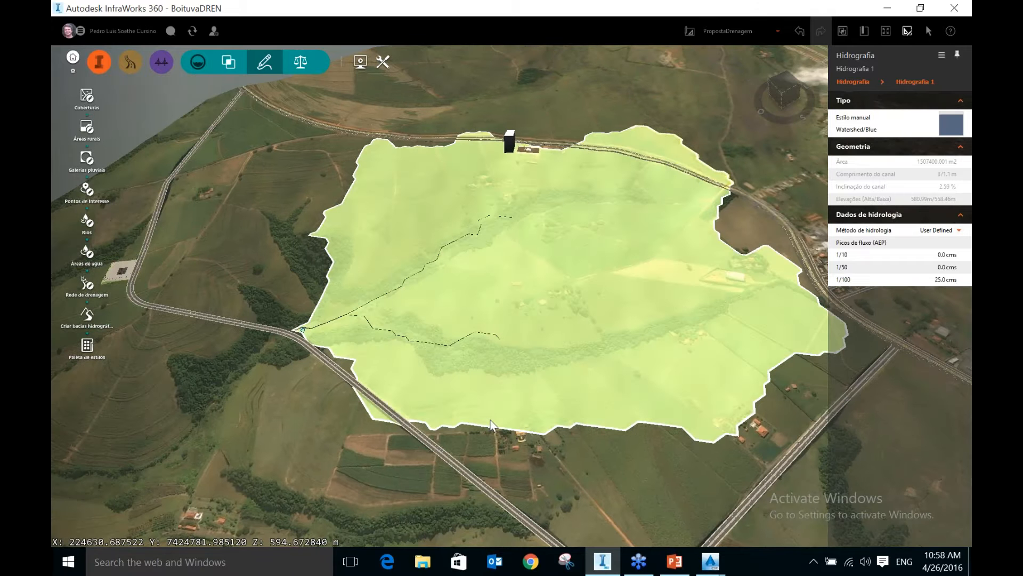
pyautogui.scroll(1, 289, 345)
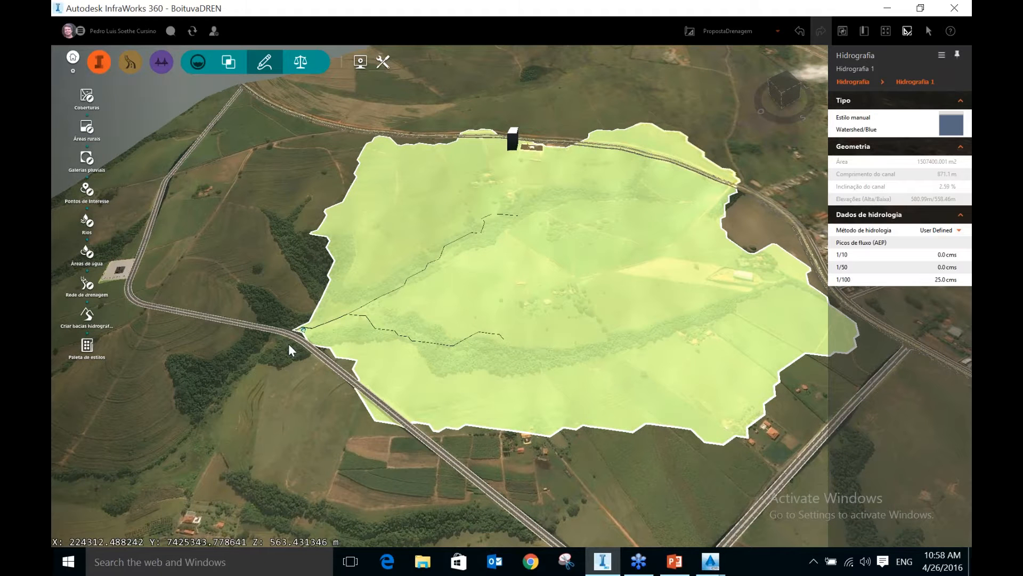
pyautogui.scroll(5, 289, 344)
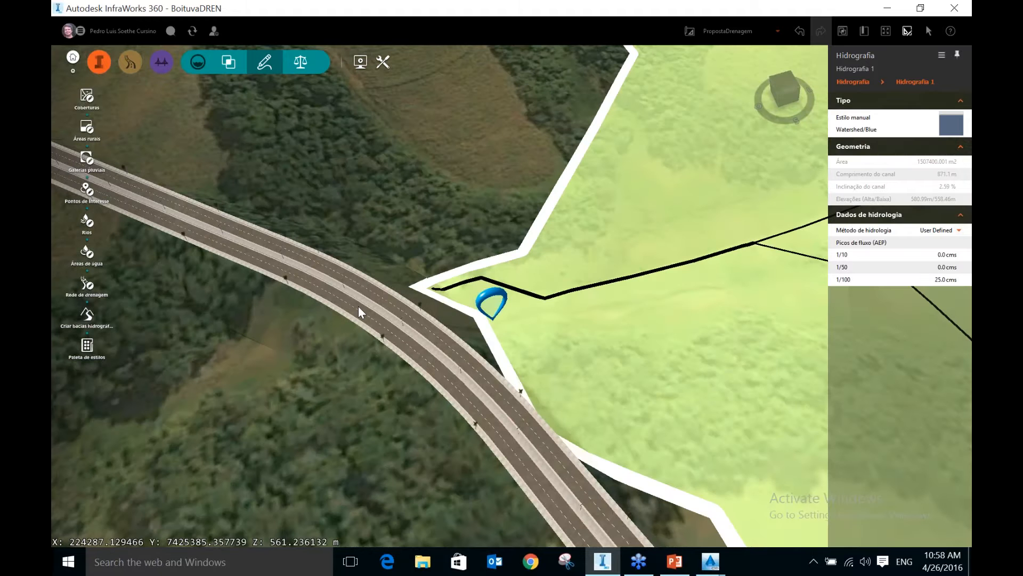
pyautogui.click(939, 279)
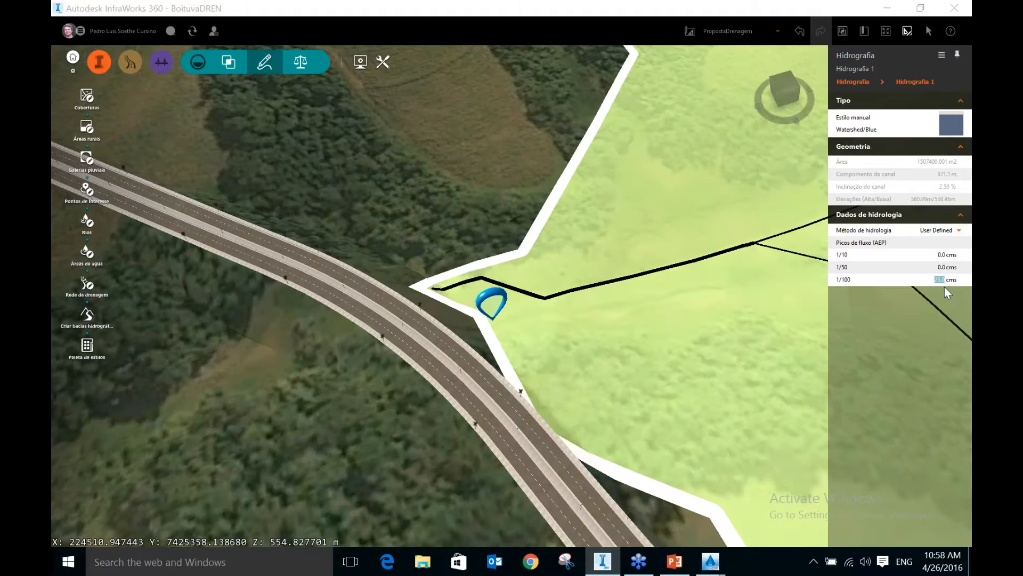
pyautogui.write('0')
pyautogui.press('Return')
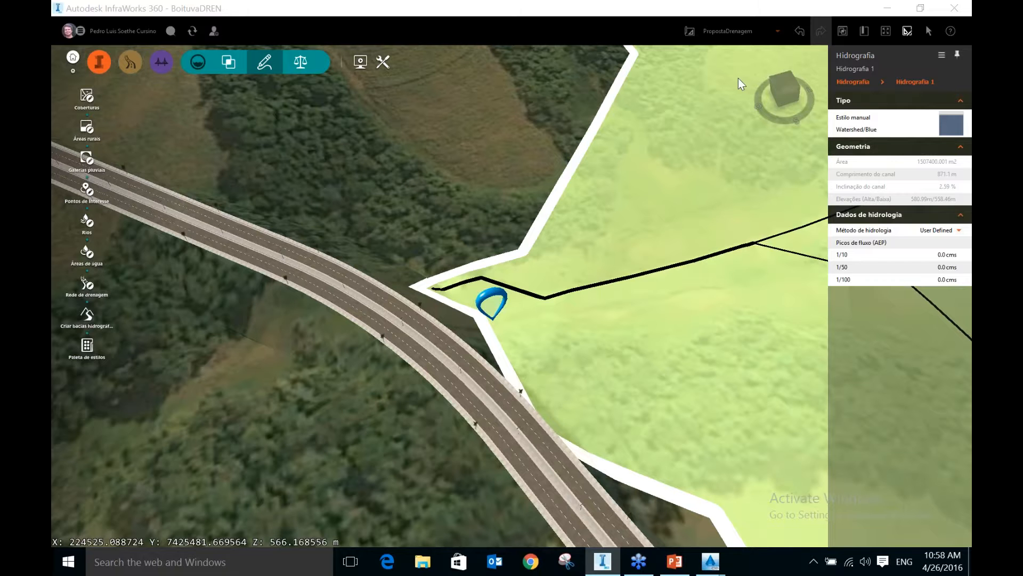
pyautogui.click(959, 230)
pyautogui.click(960, 231)
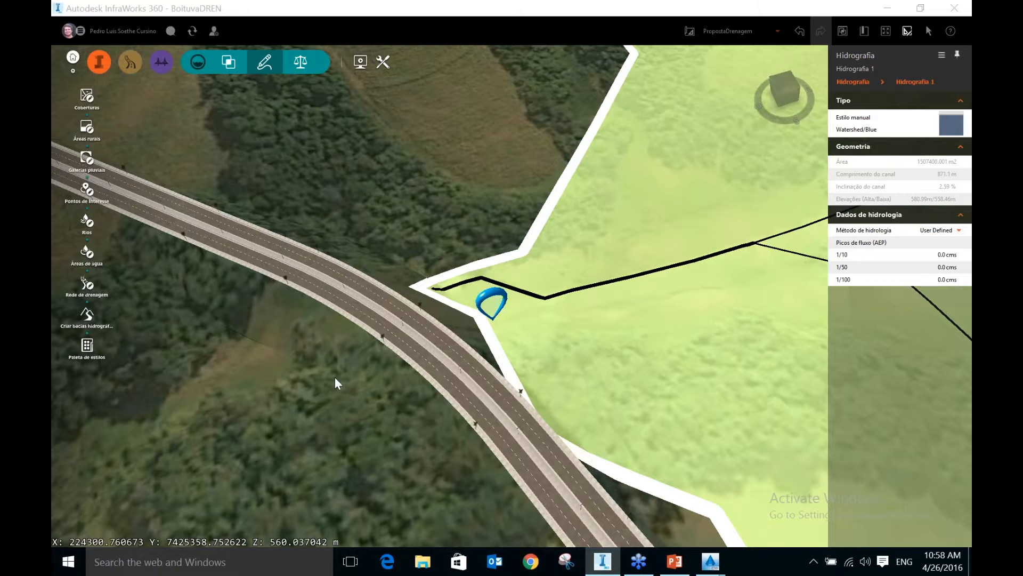
# Deselect the watershed and place a culvert about 92 m long under the road, from the watershed outlet to the valley on the opposite side
pyautogui.moveTo(335, 376); pyautogui.dragTo(216, 267)
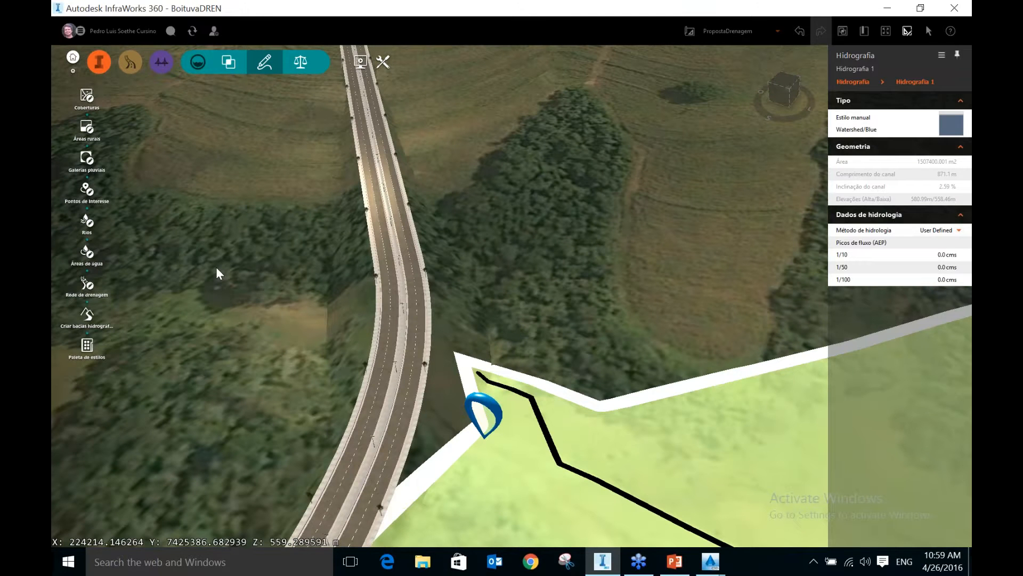
pyautogui.click(286, 327)
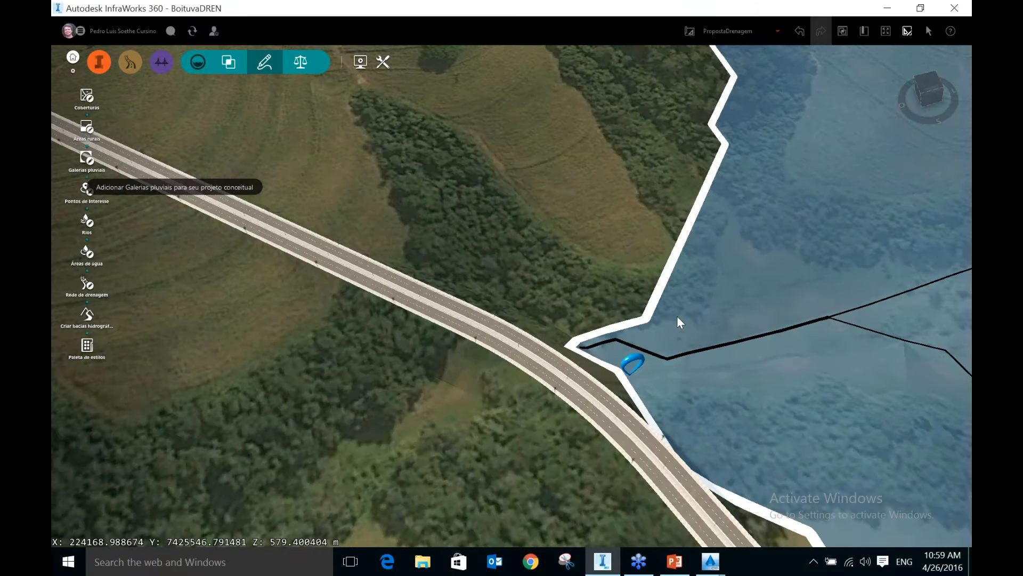
pyautogui.click(919, 487)
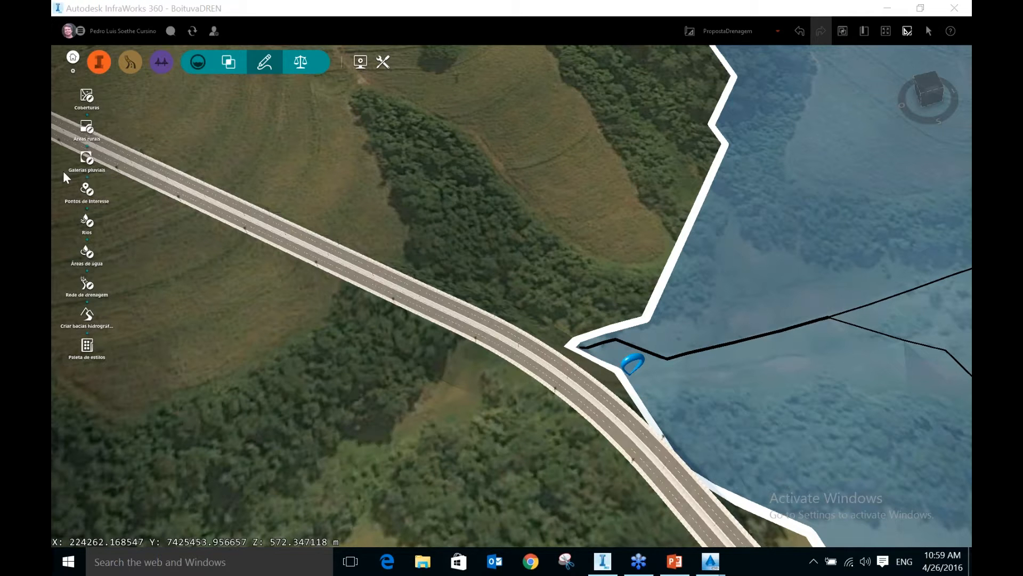
pyautogui.click(86, 158)
pyautogui.click(579, 346)
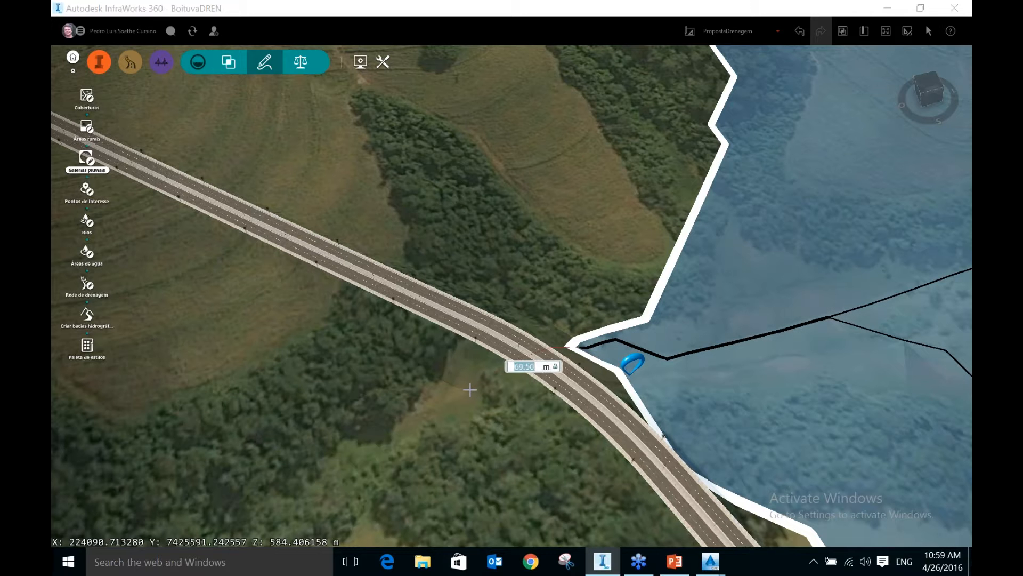
pyautogui.doubleClick(421, 389)
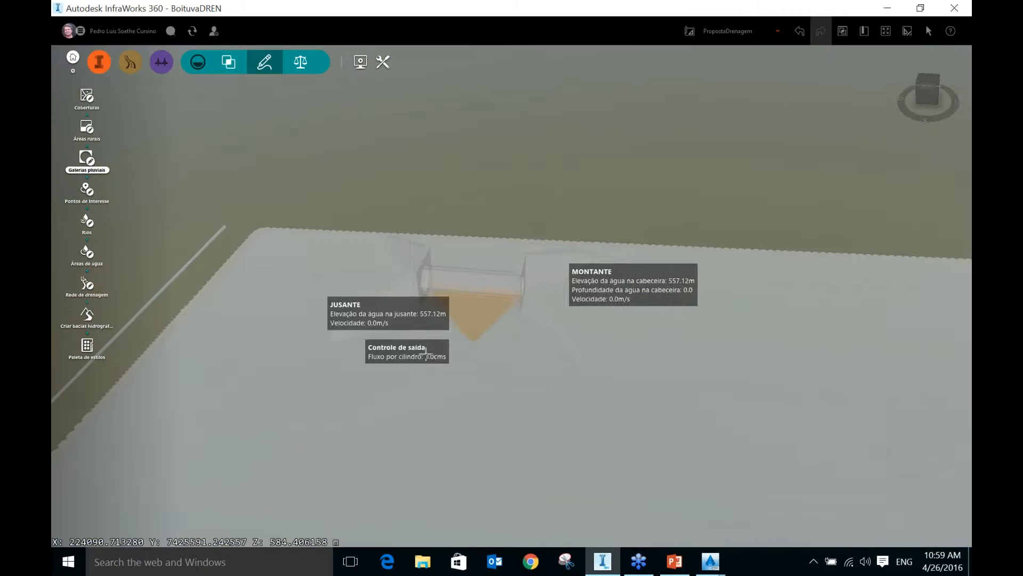
pyautogui.click(424, 352)
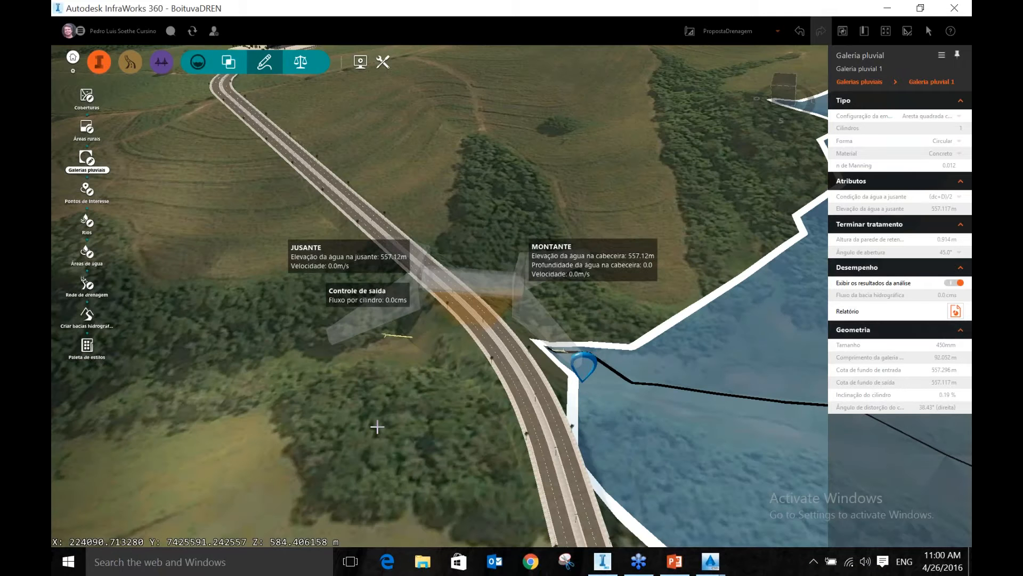
# Inspect the culvert beneath the road from several sides, including its end structures and upstream and downstream analysis labels
pyautogui.moveTo(378, 427); pyautogui.dragTo(348, 441)
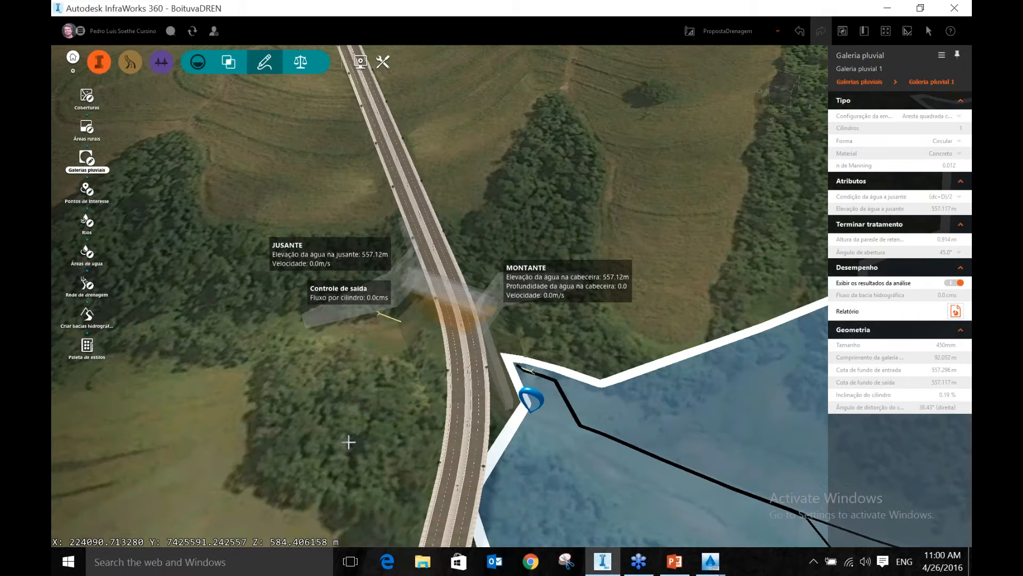
pyautogui.moveTo(349, 442); pyautogui.dragTo(778, 368)
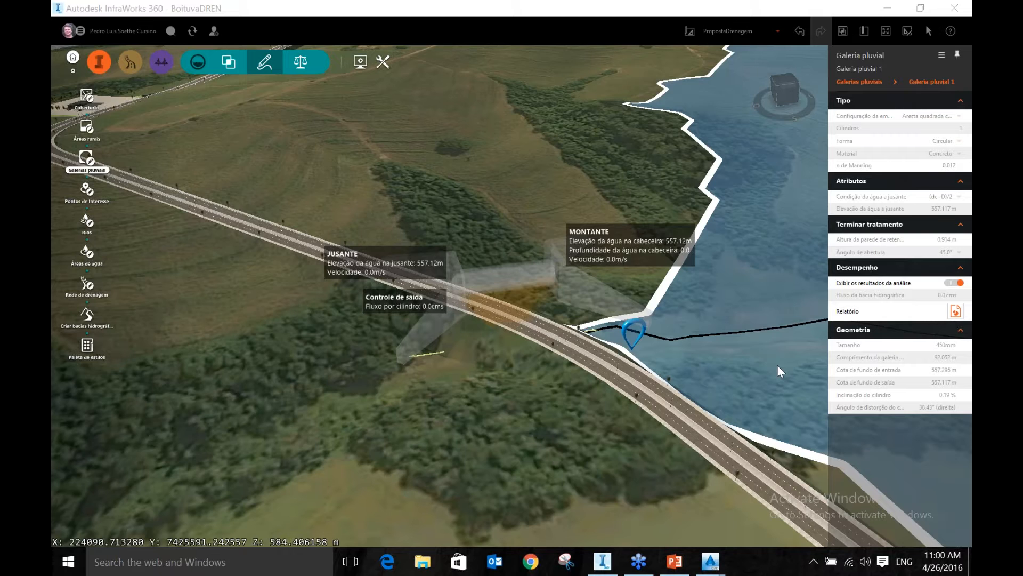
pyautogui.scroll(4, 414, 390)
pyautogui.moveTo(414, 390); pyautogui.dragTo(583, 366)
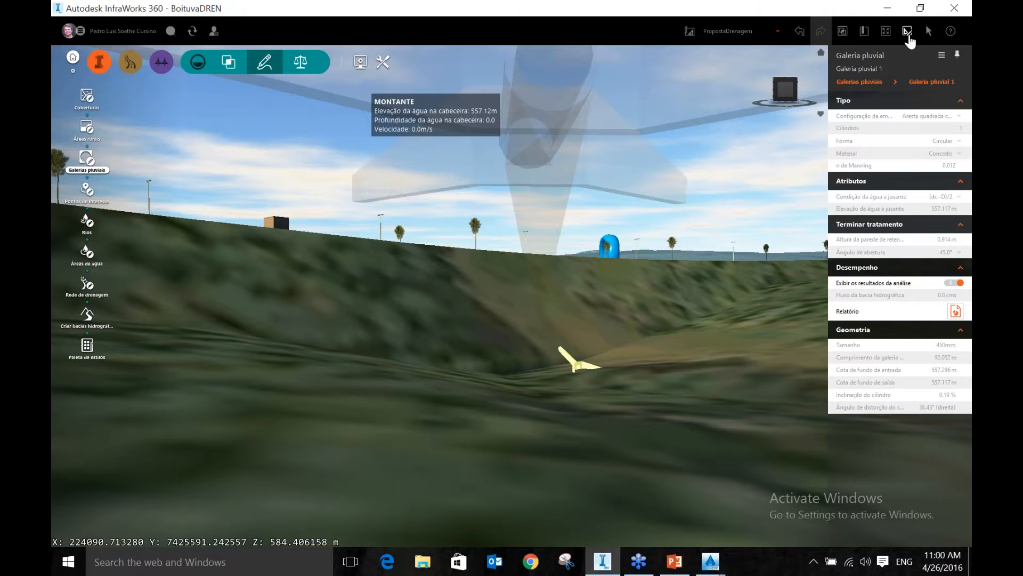
# Enable model editing so the culvert's properties can be changed, then view its downstream end structure and deselect it
pyautogui.click(908, 33)
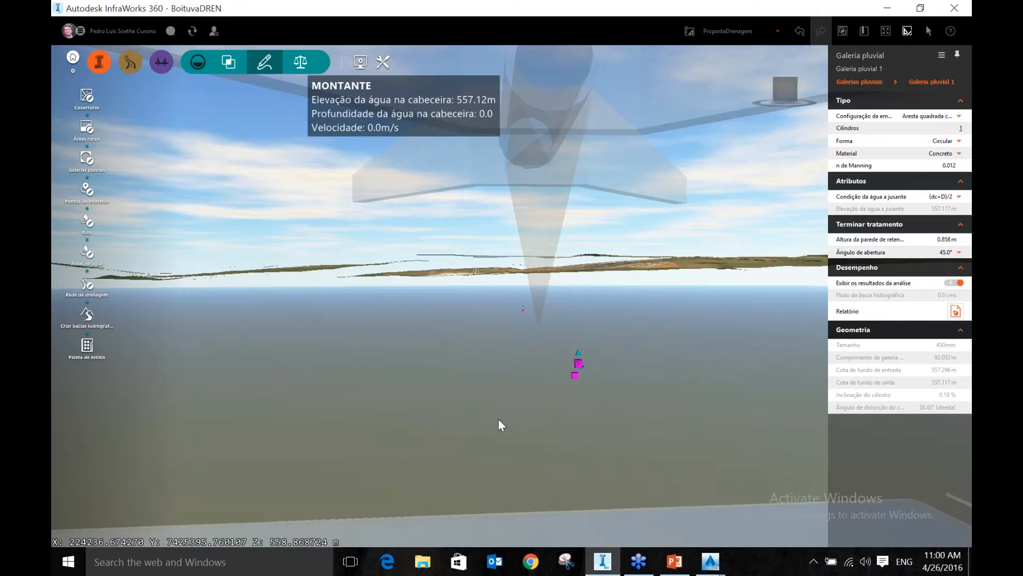
pyautogui.keyDown('shift'); pyautogui.moveTo(499, 425); pyautogui.dragTo(581, 408, button='middle'); pyautogui.keyUp('shift')
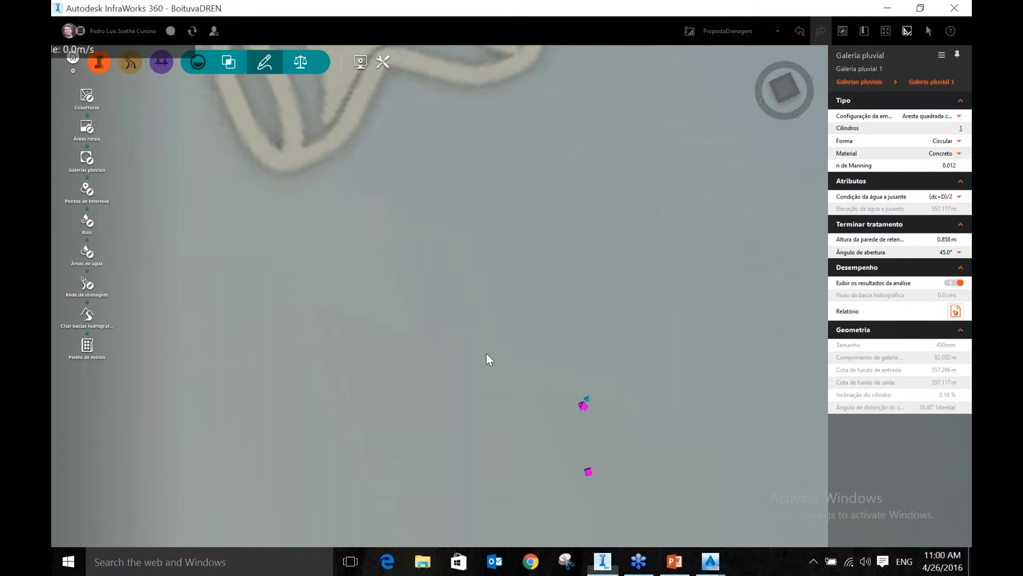
pyautogui.moveTo(486, 353); pyautogui.dragTo(474, 370)
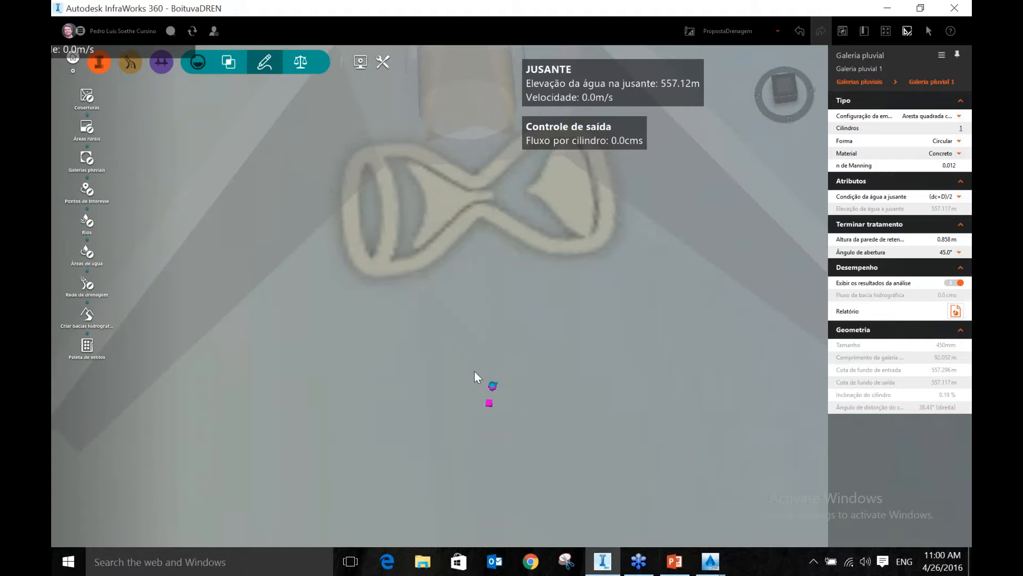
pyautogui.moveTo(474, 371); pyautogui.dragTo(462, 402)
pyautogui.scroll(5, 477, 334)
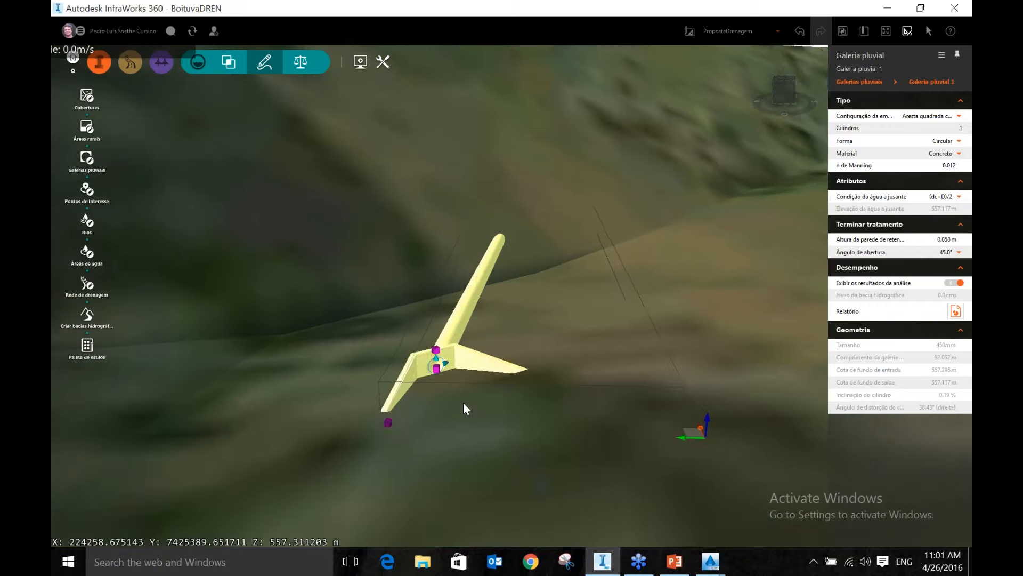
pyautogui.click(340, 370)
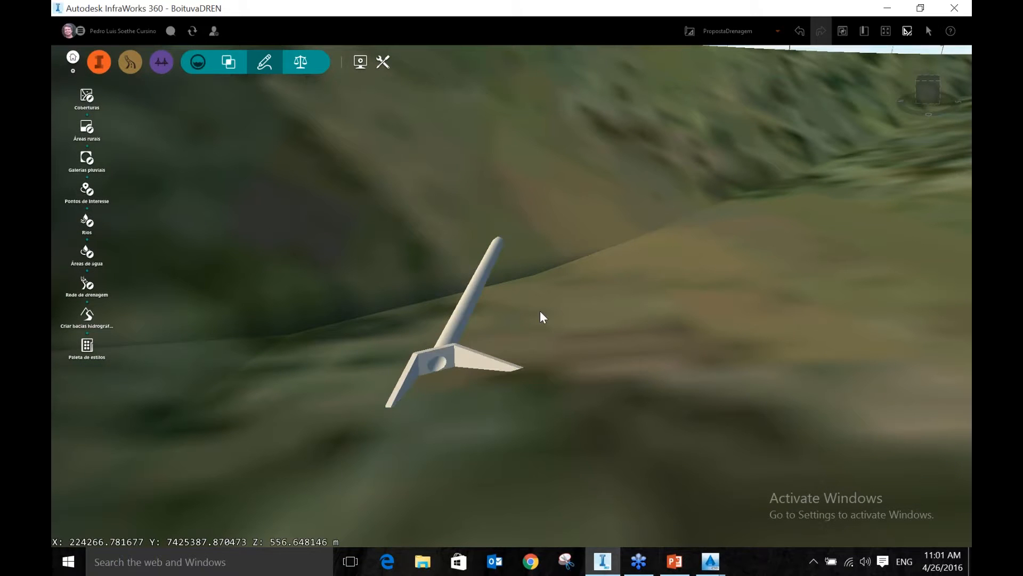
# Examine the culvert's pipe and wingwalls at both ends relative to the road embankment and the watershed outlet
pyautogui.moveTo(539, 311); pyautogui.dragTo(469, 378)
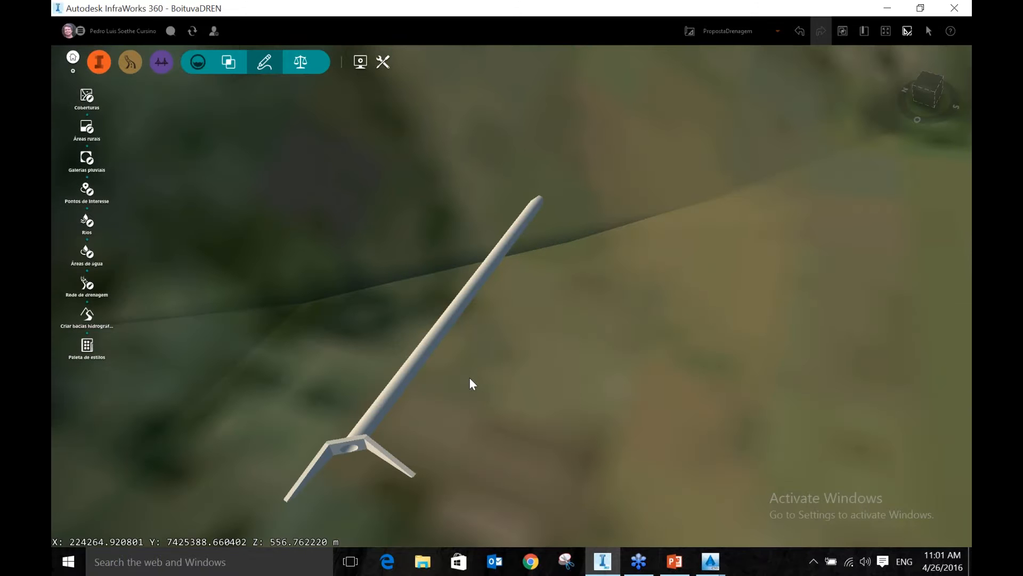
pyautogui.scroll(-5, 469, 378)
pyautogui.moveTo(469, 377); pyautogui.dragTo(519, 289)
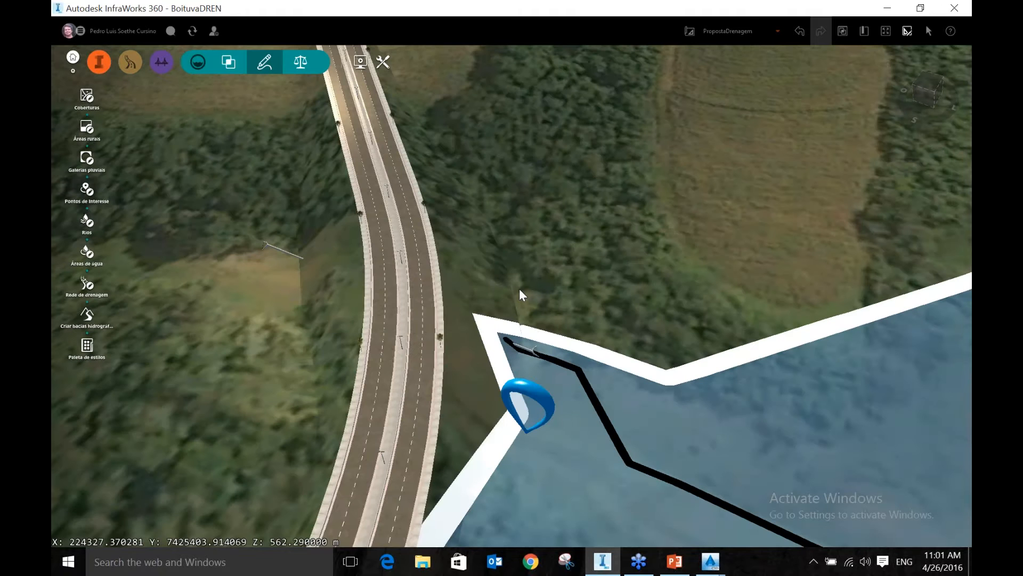
pyautogui.click(520, 289)
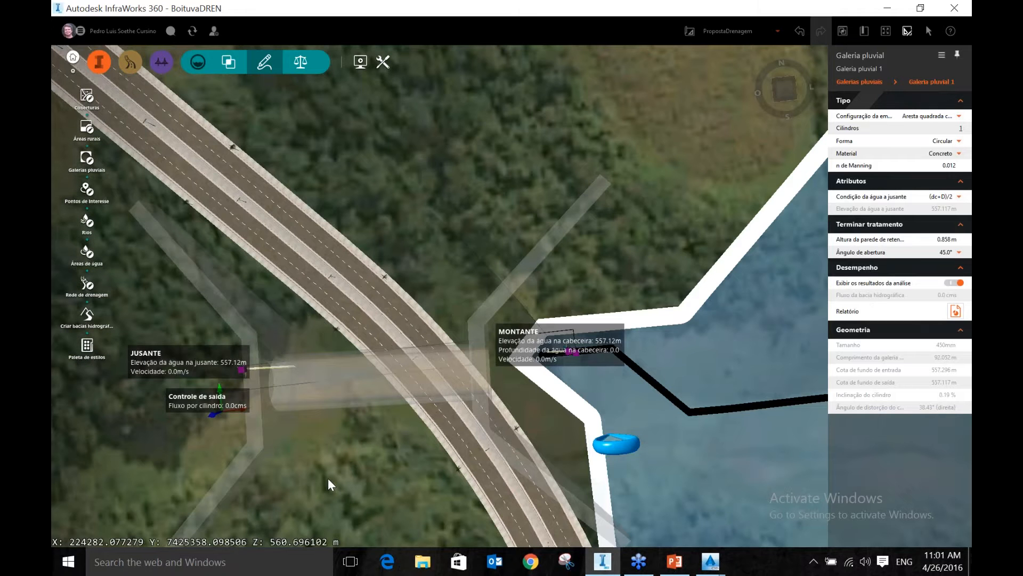
pyautogui.moveTo(327, 478); pyautogui.dragTo(387, 433)
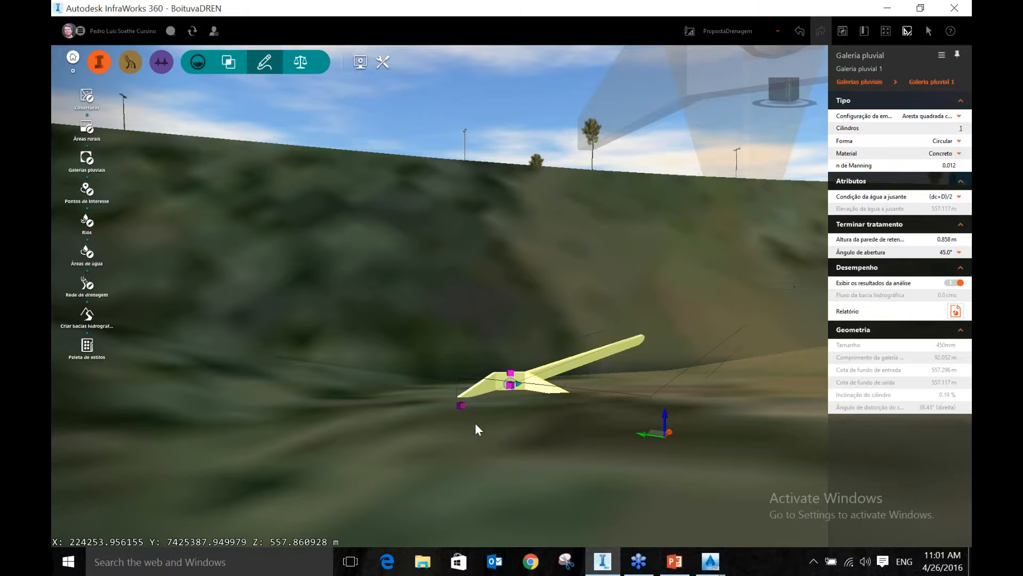
pyautogui.scroll(1, 475, 429)
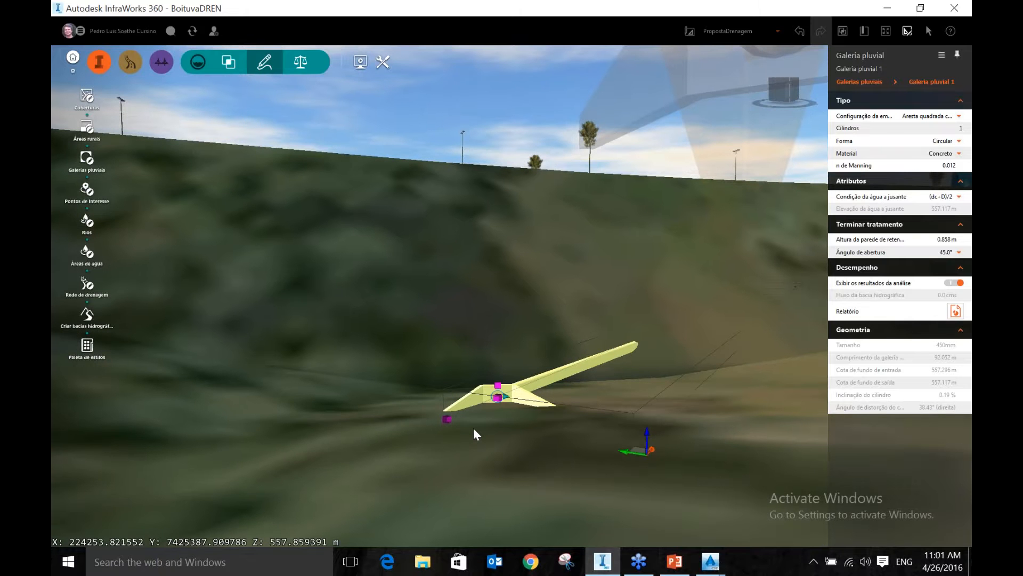
pyautogui.moveTo(473, 428); pyautogui.dragTo(574, 512)
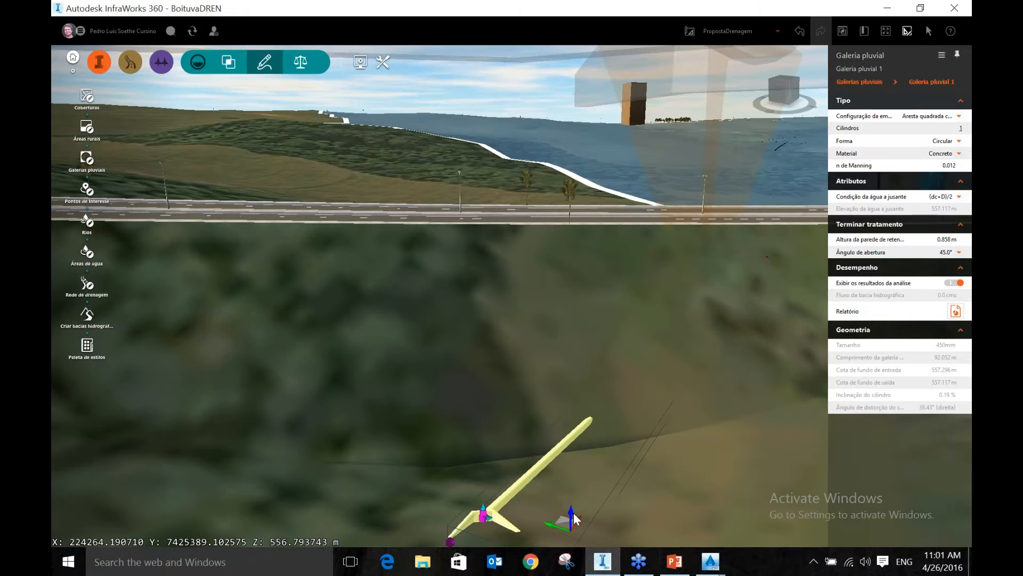
pyautogui.moveTo(575, 517); pyautogui.dragTo(544, 427)
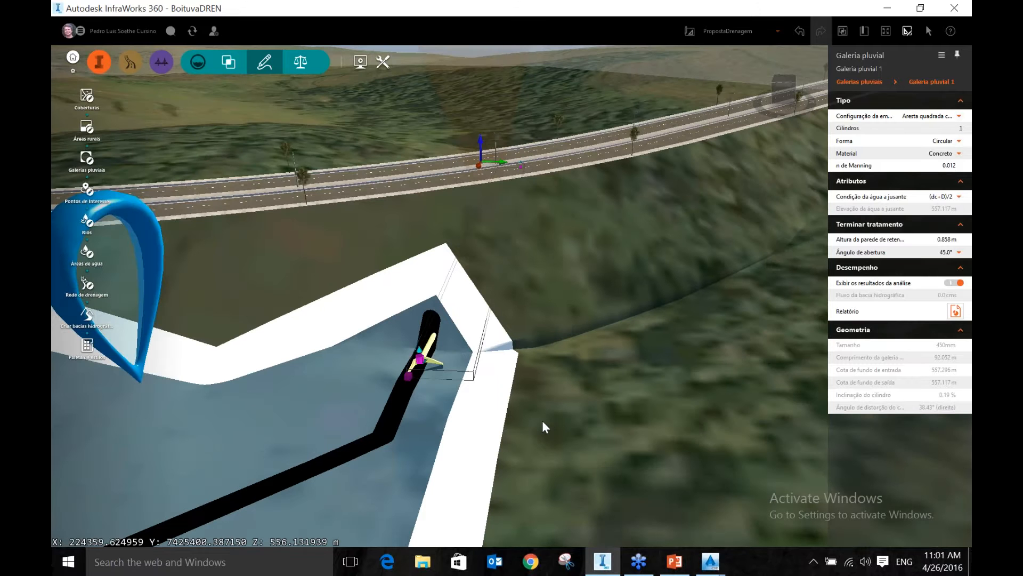
pyautogui.moveTo(542, 420); pyautogui.dragTo(494, 383)
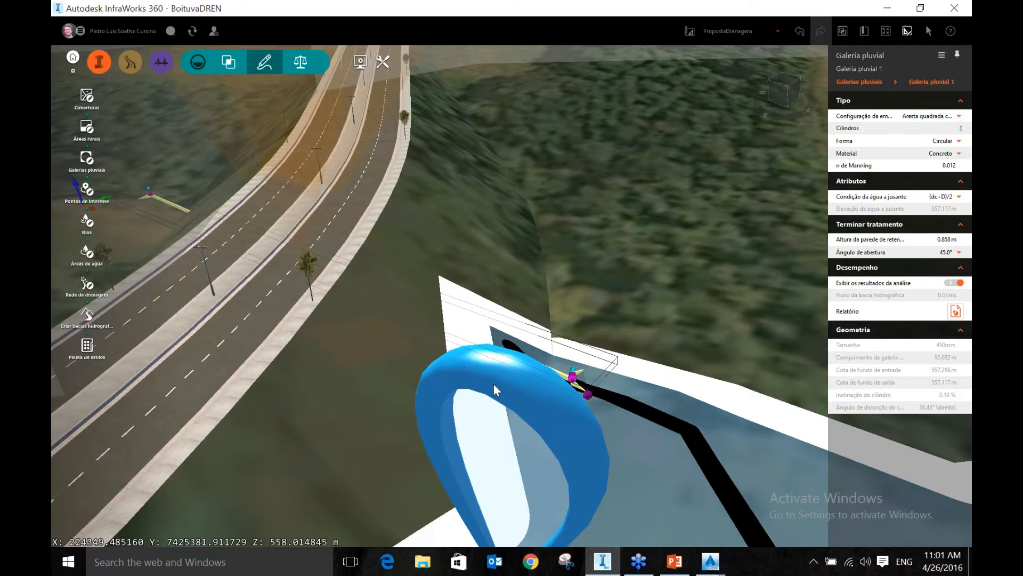
# Select the watershed beside the road and set its 1/100 peak flow to 25 cms
pyautogui.scroll(-8, 493, 383)
pyautogui.click(493, 382)
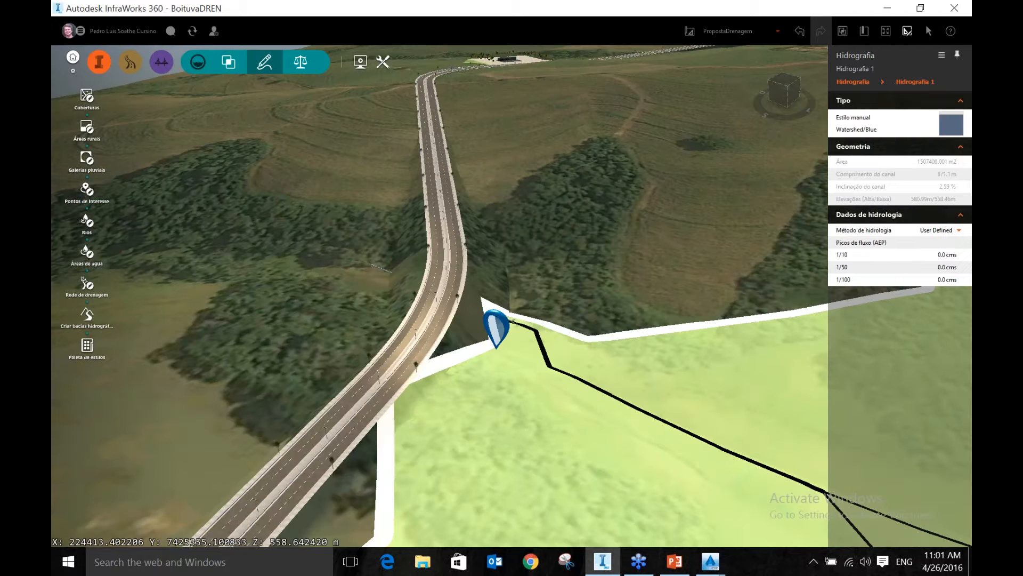
pyautogui.click(934, 285)
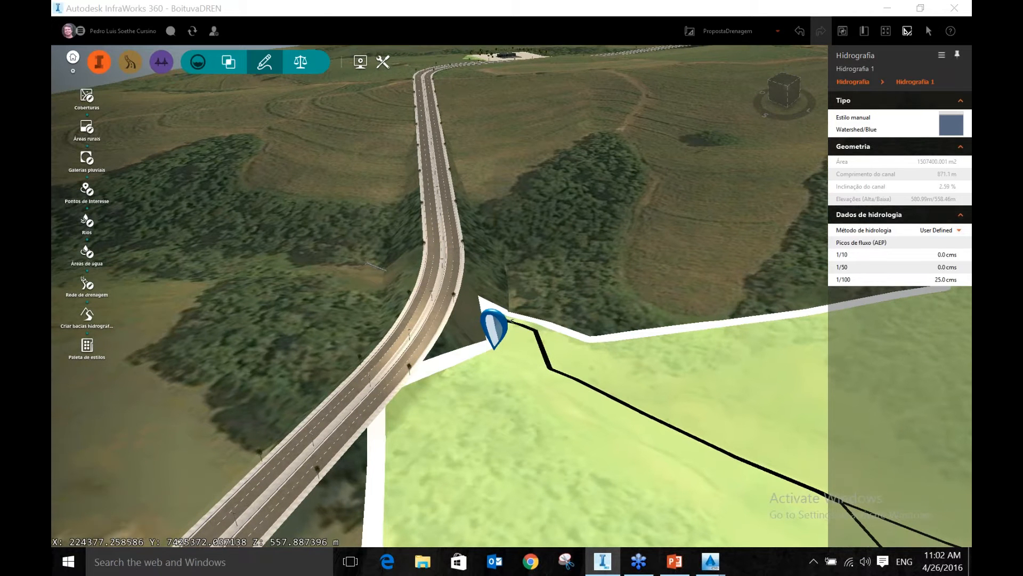
# Change the culvert's shape to Caixa and set its number of barrels to 2
pyautogui.scroll(5, 424, 381)
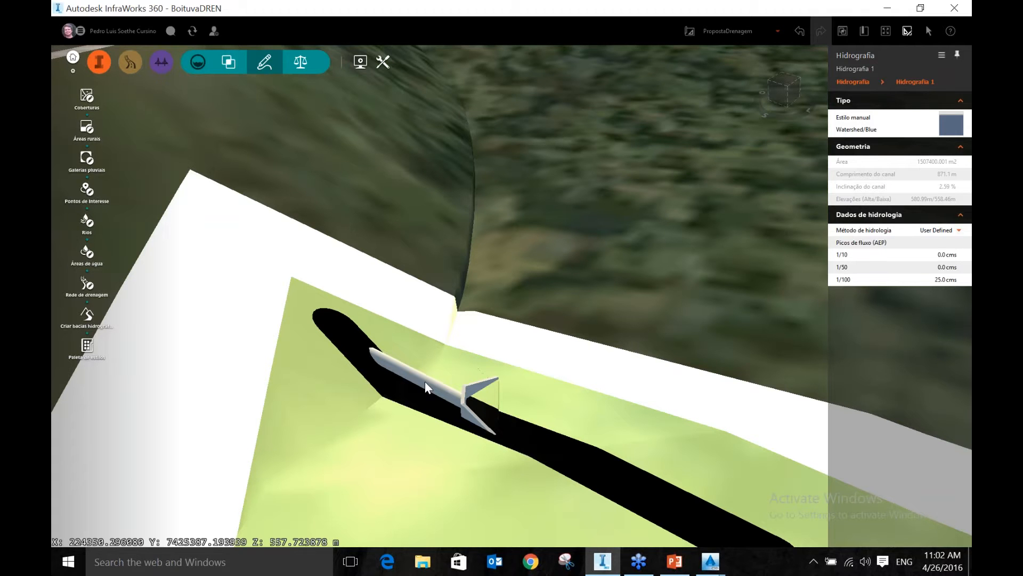
pyautogui.click(425, 383)
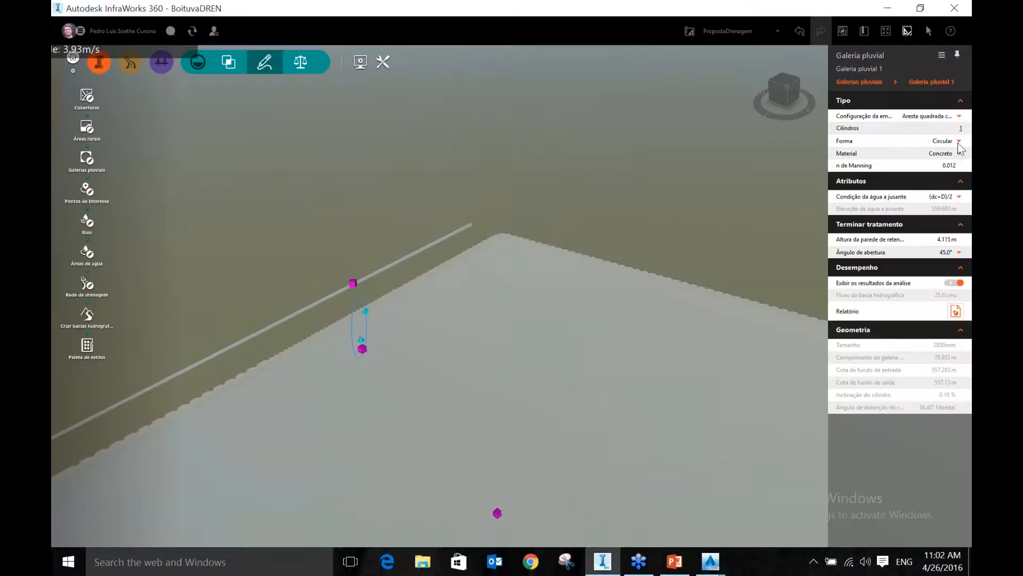
pyautogui.click(959, 141)
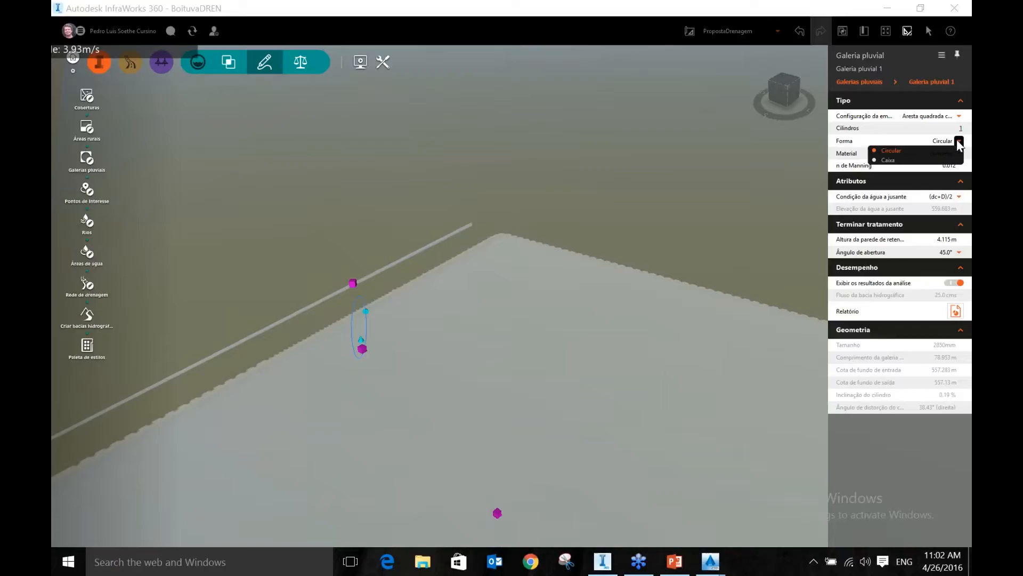
pyautogui.click(922, 150)
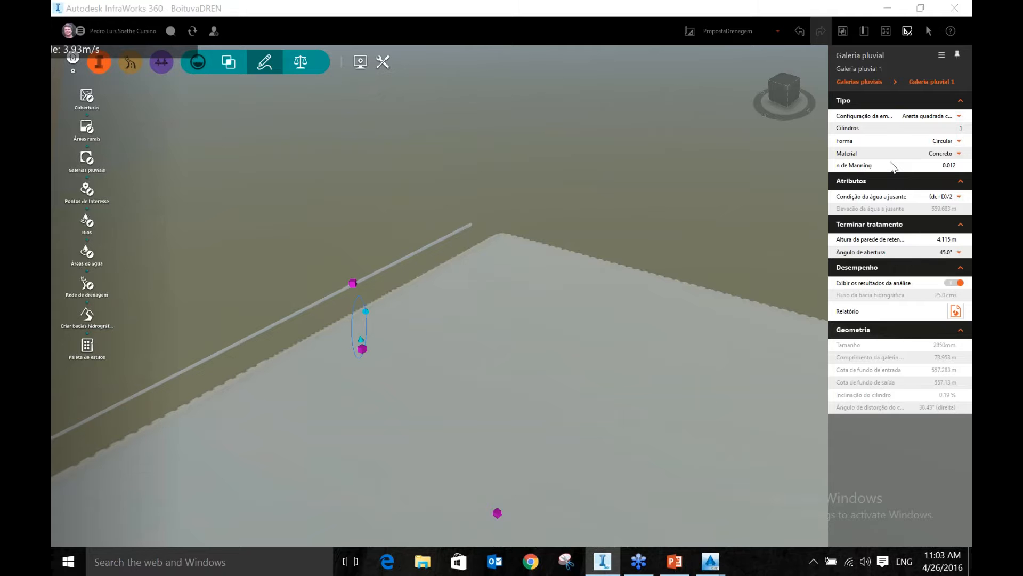
pyautogui.click(960, 141)
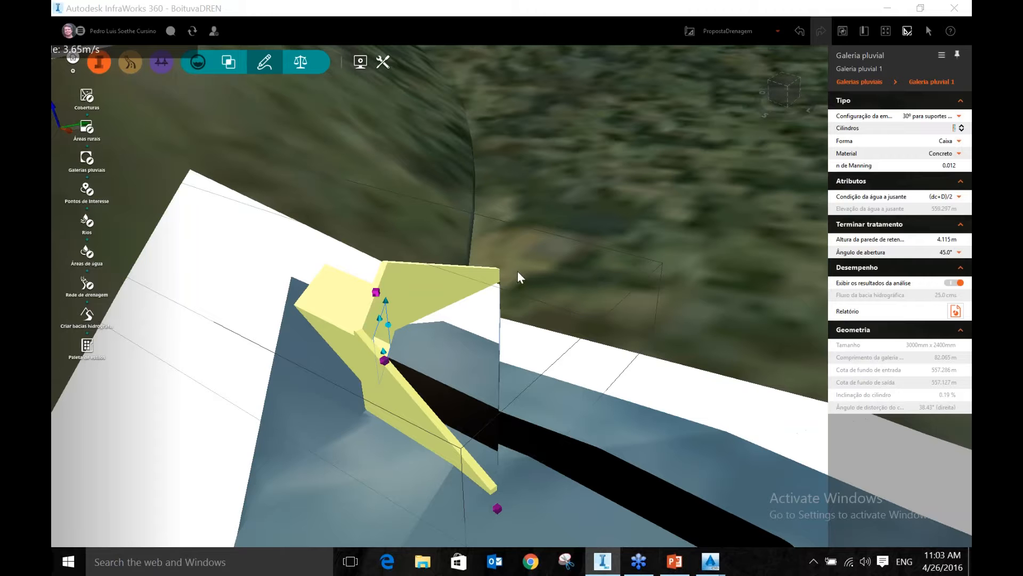
pyautogui.press('Return')
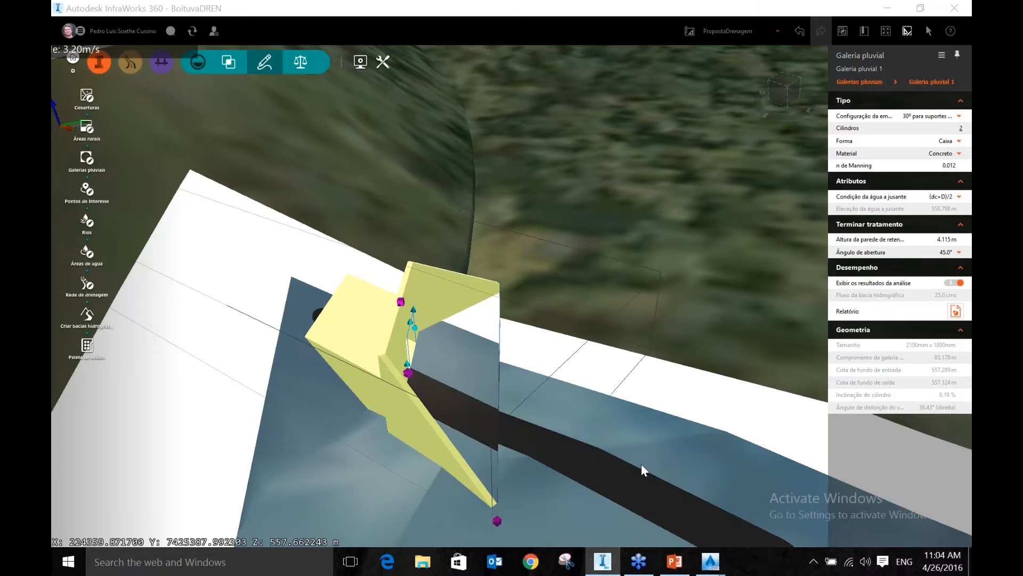
# Generate the culvert's analysis report and review its summary, culvert data and calculation sections
pyautogui.moveTo(641, 463); pyautogui.dragTo(609, 452)
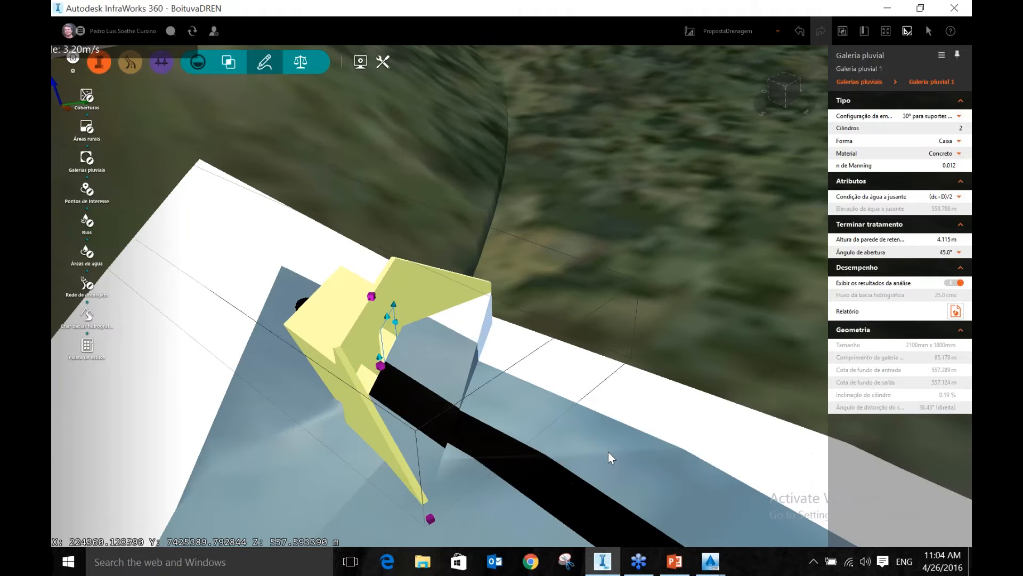
pyautogui.moveTo(608, 452); pyautogui.dragTo(567, 422)
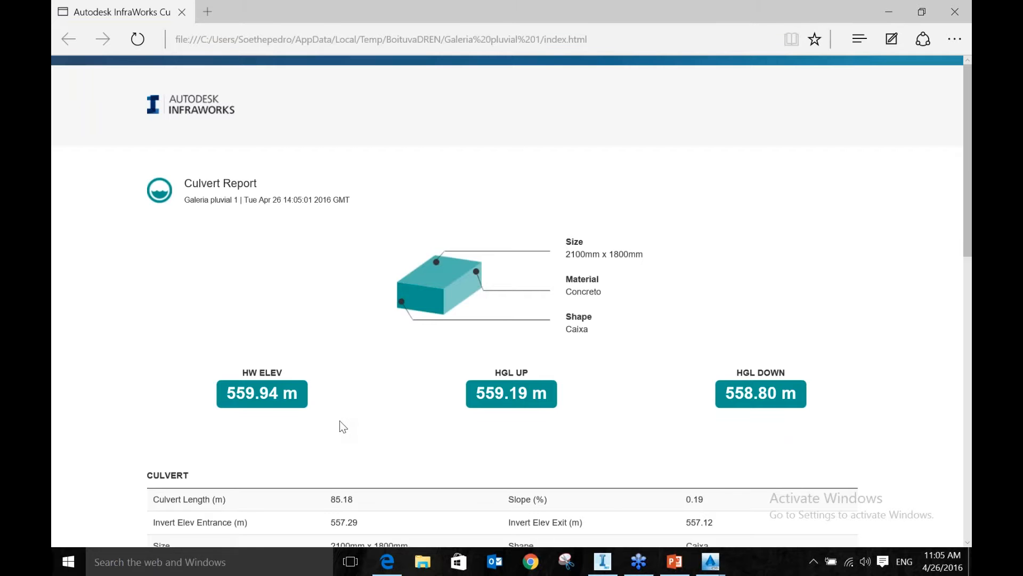
pyautogui.click(370, 438)
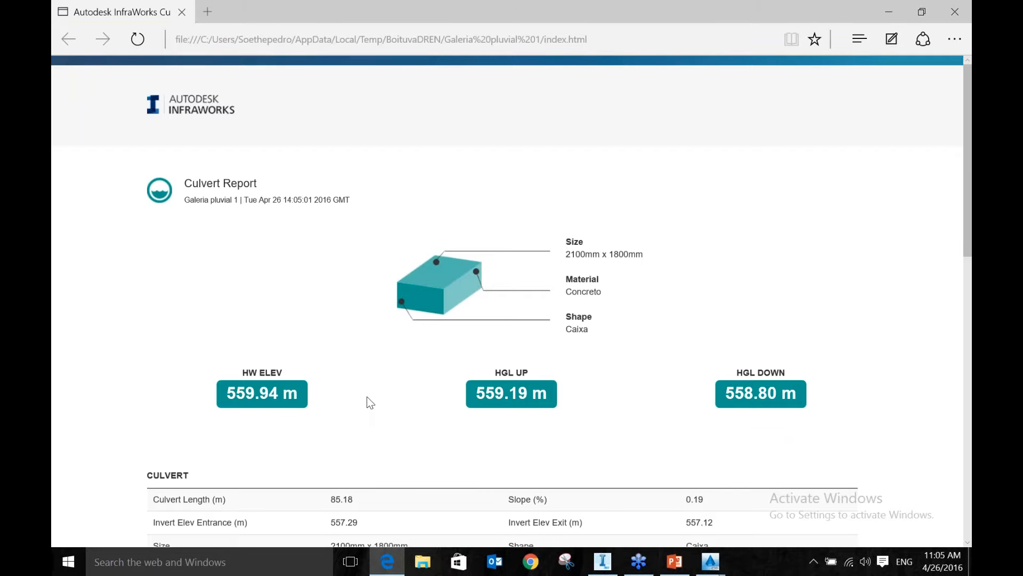
pyautogui.scroll(-1, 370, 404)
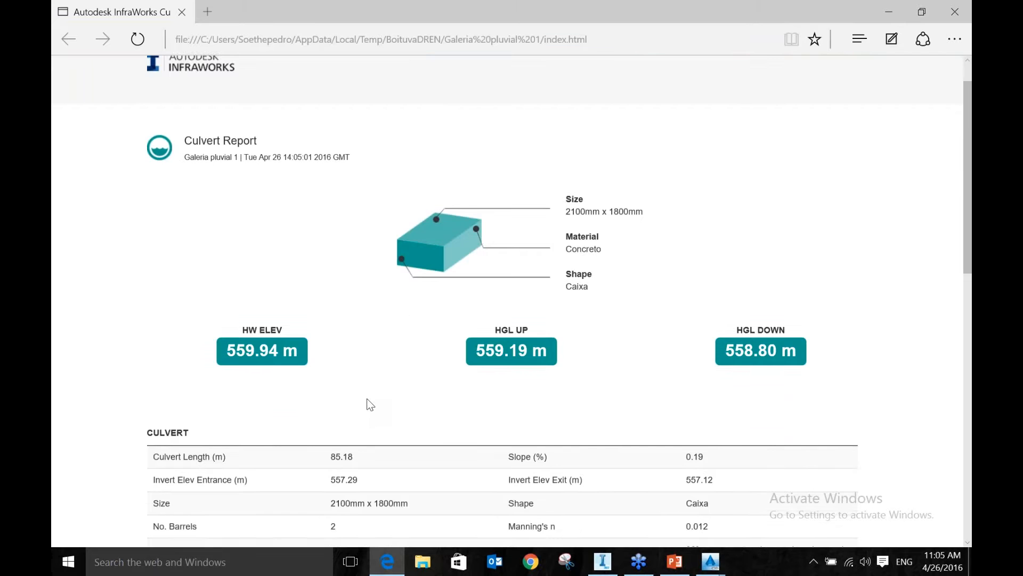
pyautogui.scroll(-2, 367, 398)
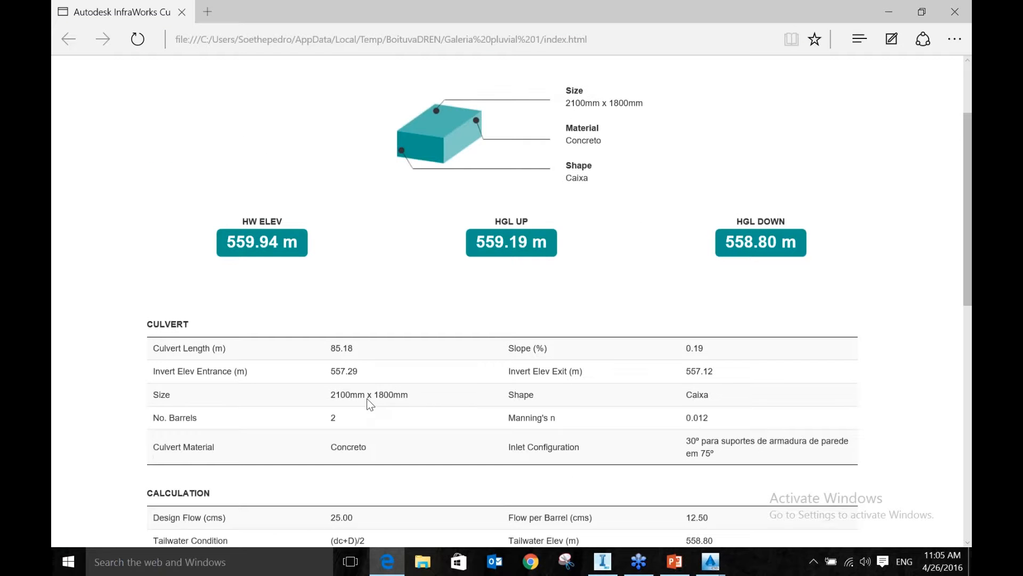
pyautogui.scroll(-4, 366, 398)
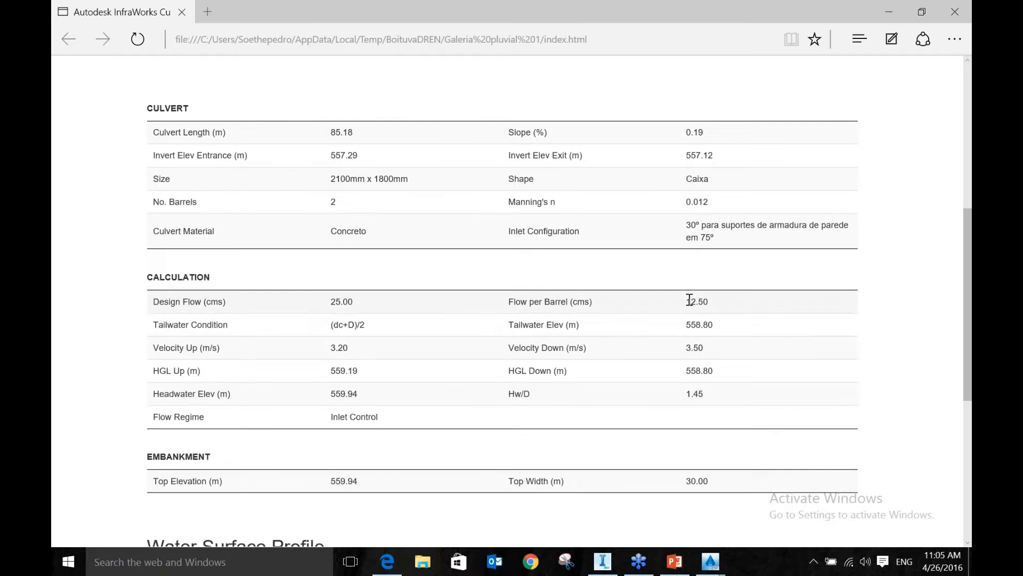
# Check the report's flow per barrel, downstream velocity and HGL values, and examine the water surface profile chart
pyautogui.moveTo(688, 302); pyautogui.dragTo(738, 302)
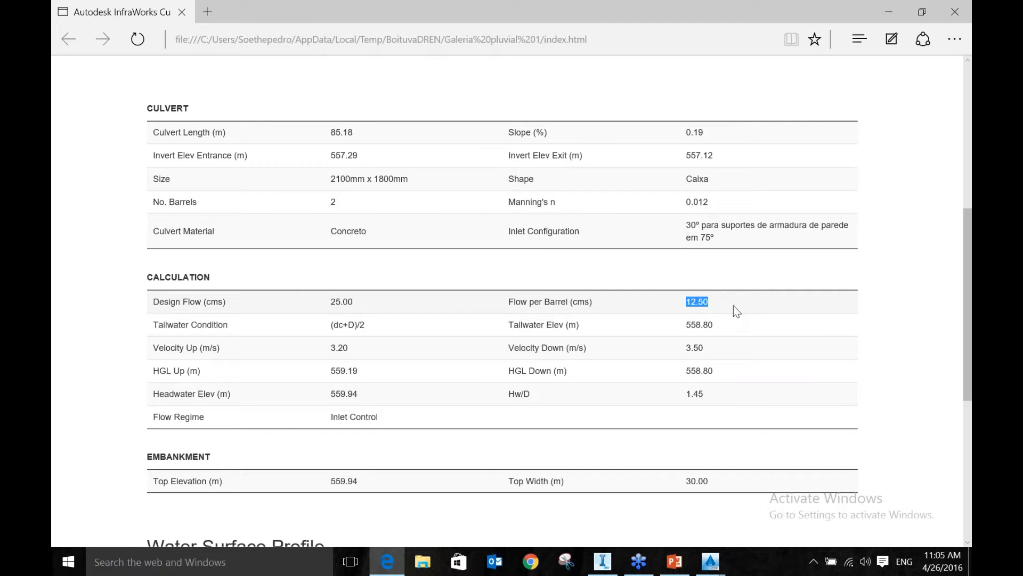
pyautogui.click(666, 328)
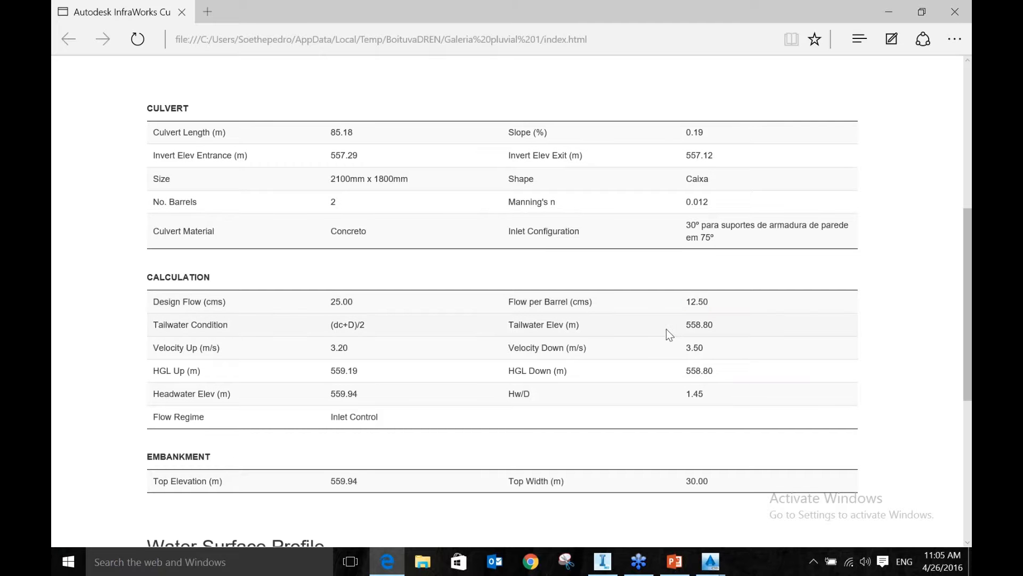
pyautogui.moveTo(676, 346); pyautogui.dragTo(567, 367)
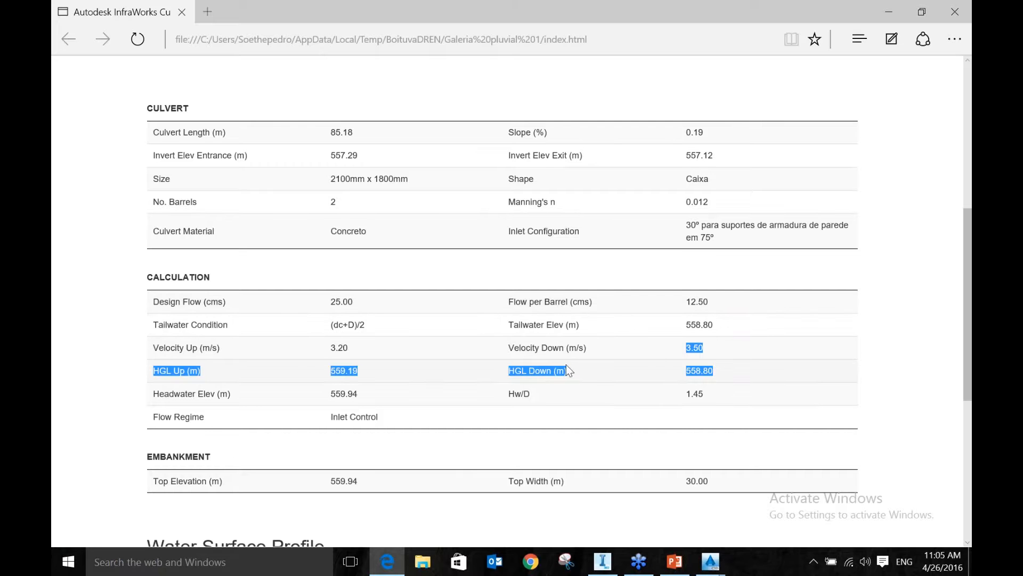
pyautogui.scroll(-4, 498, 372)
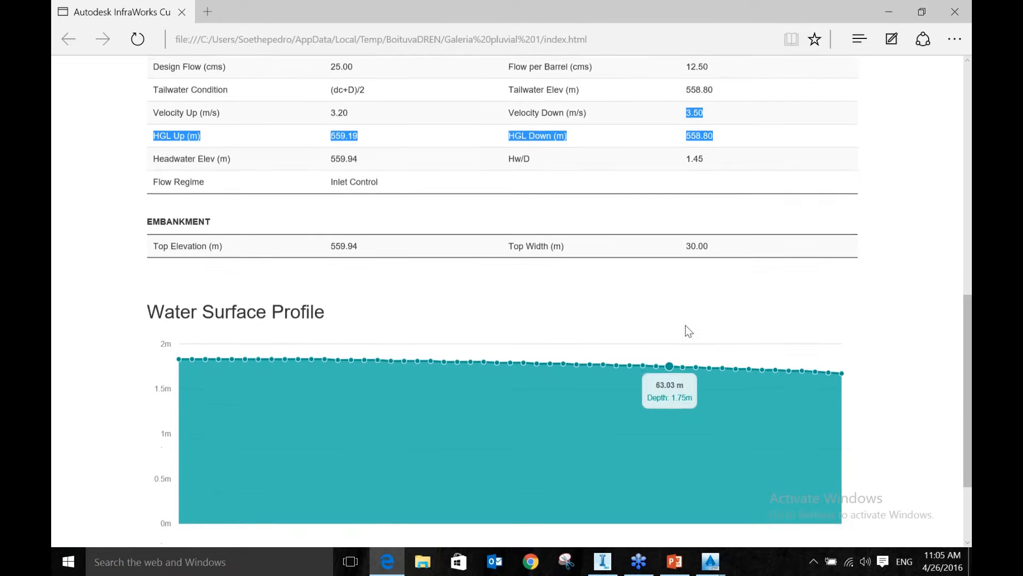
pyautogui.scroll(-3, 685, 326)
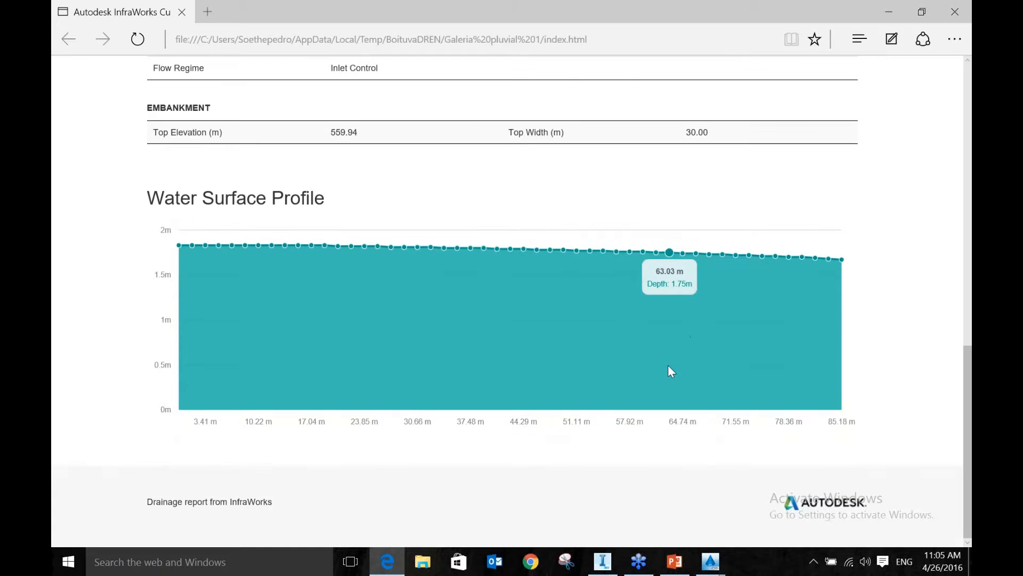
# Look over the report once more, minimize it to return to InfraWorks, and view the culvert crossing from the downstream side
pyautogui.scroll(10, 671, 372)
pyautogui.scroll(-4, 671, 371)
pyautogui.scroll(3, 668, 367)
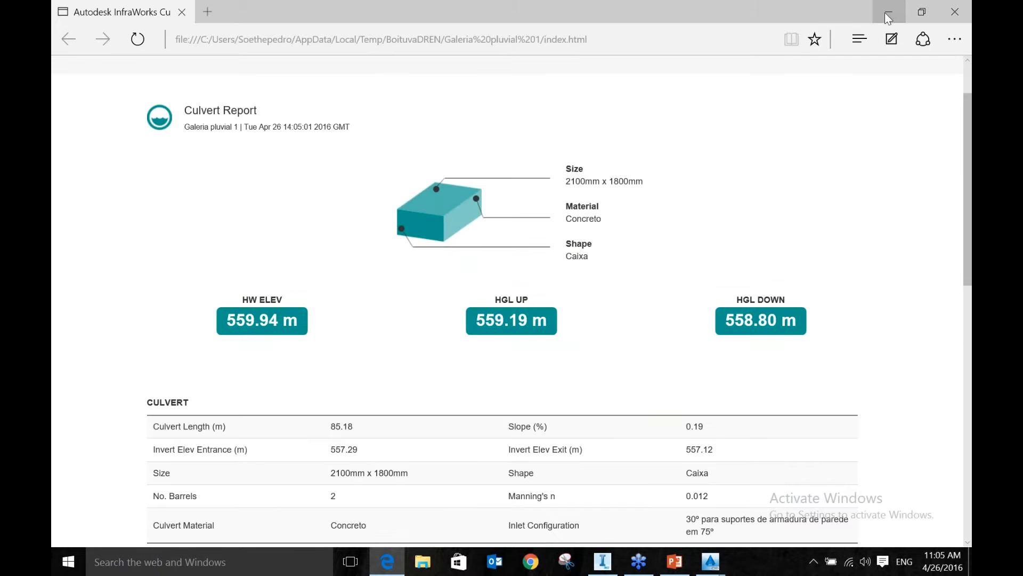
pyautogui.click(887, 12)
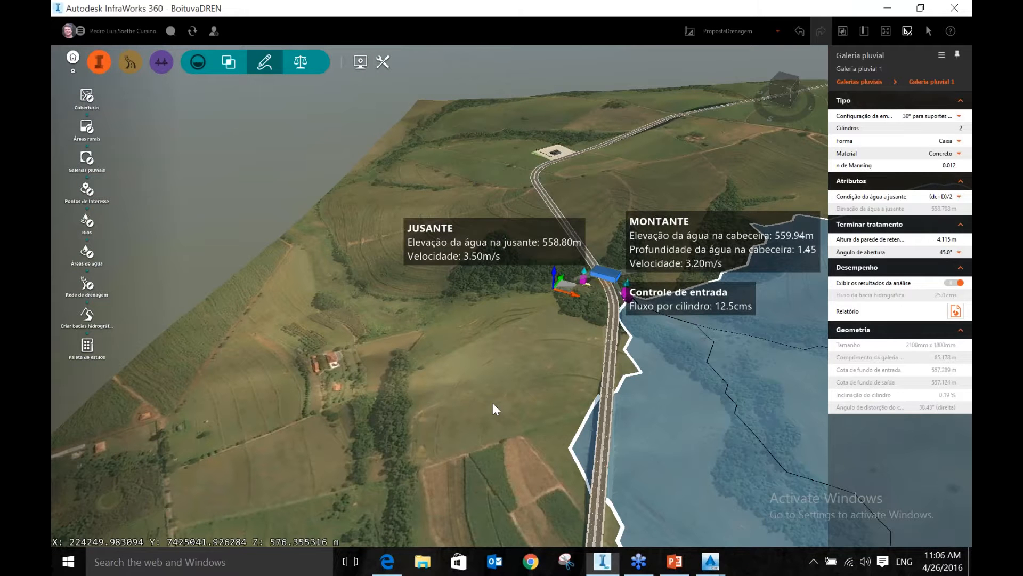
pyautogui.moveTo(494, 403); pyautogui.dragTo(504, 411, button='middle')
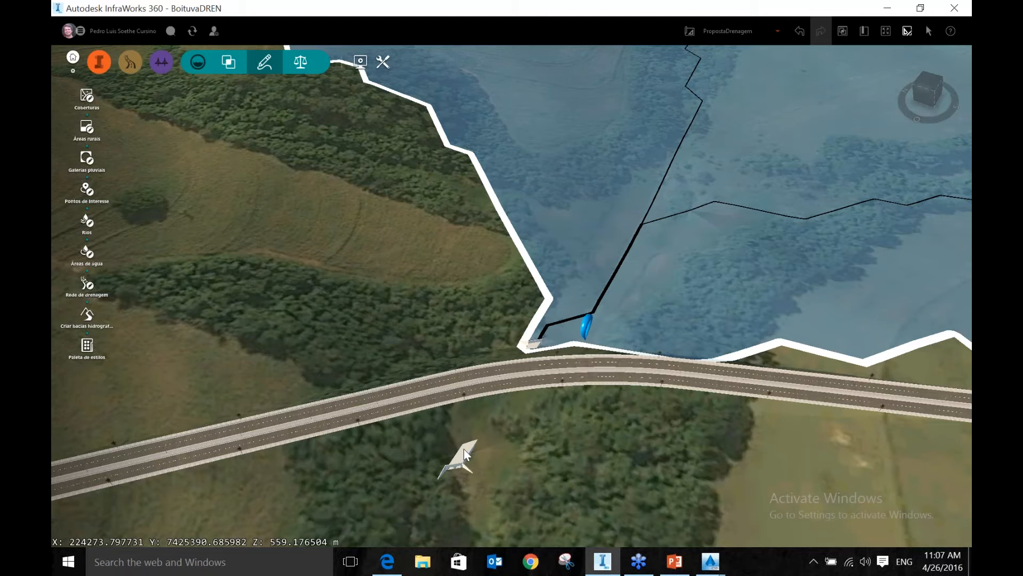
# Examine the road stretch beside the service station plot from above and from low angles, including its central median and curve
pyautogui.moveTo(463, 449); pyautogui.dragTo(775, 316)
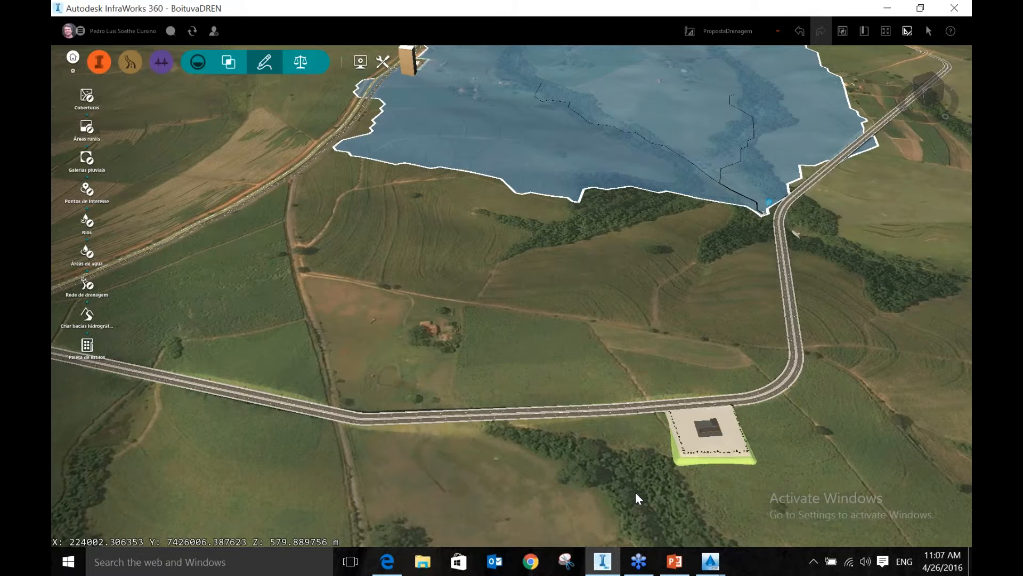
pyautogui.moveTo(635, 492); pyautogui.dragTo(708, 444)
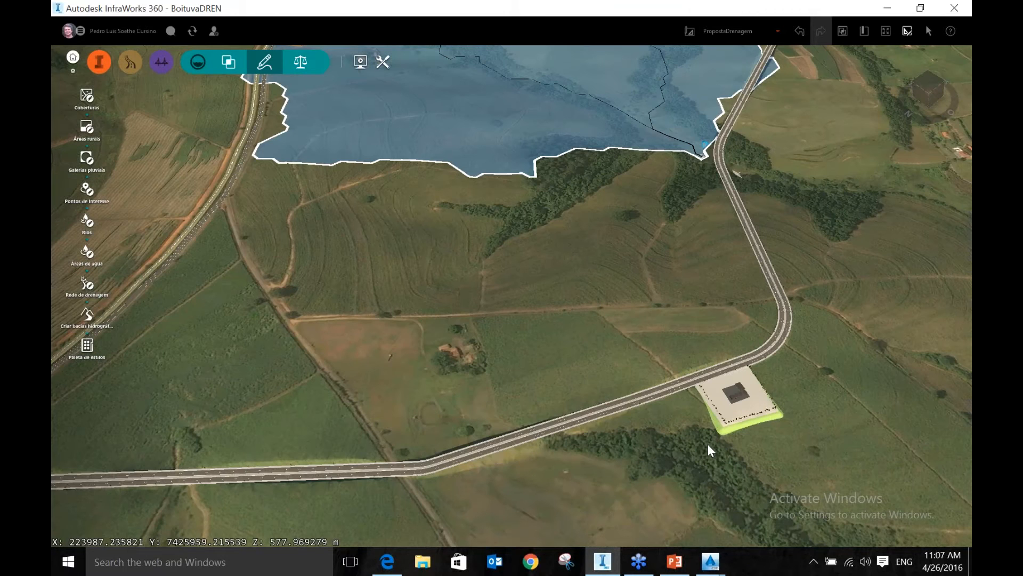
pyautogui.scroll(5, 708, 445)
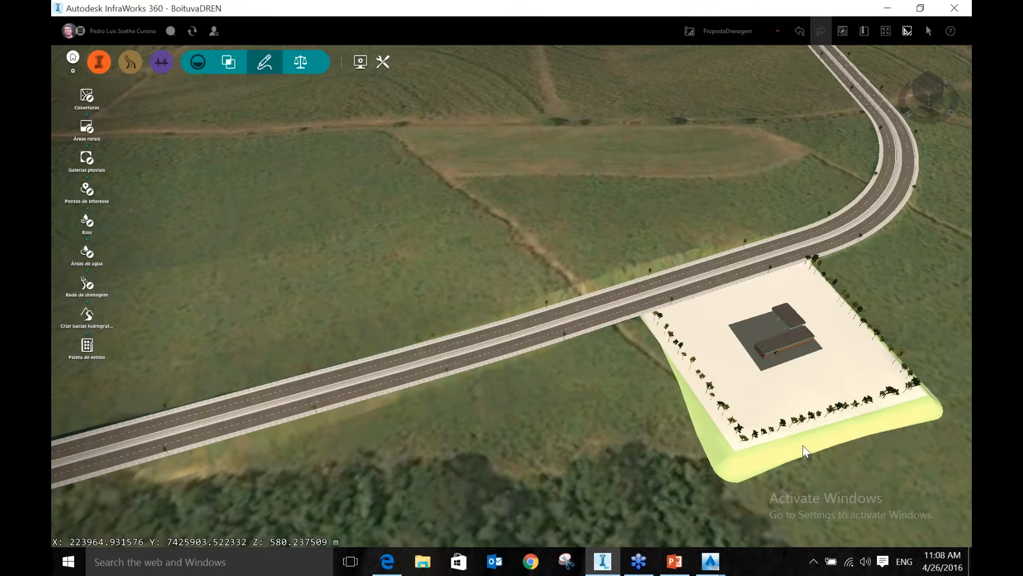
pyautogui.scroll(1, 640, 303)
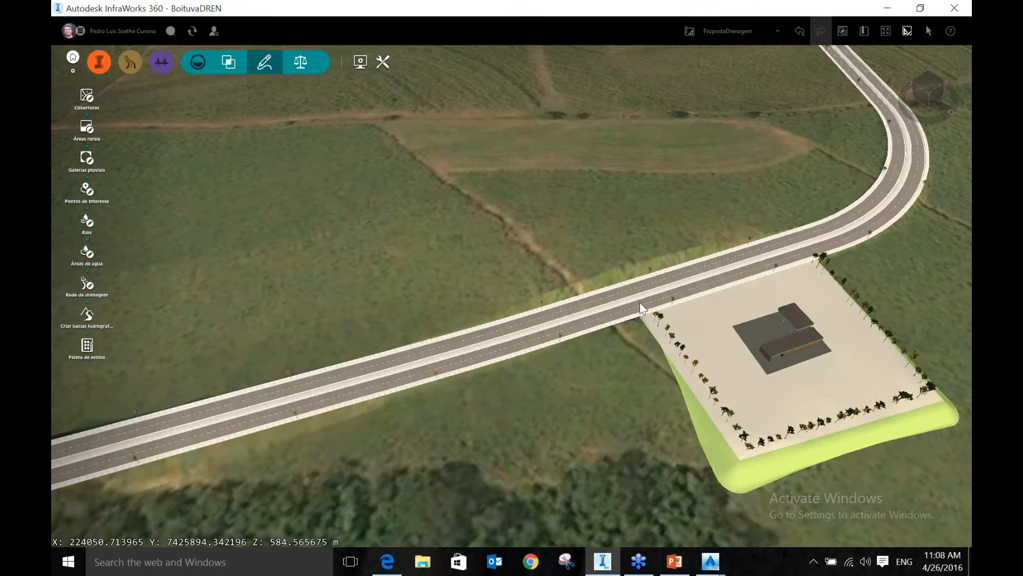
pyautogui.scroll(2, 640, 302)
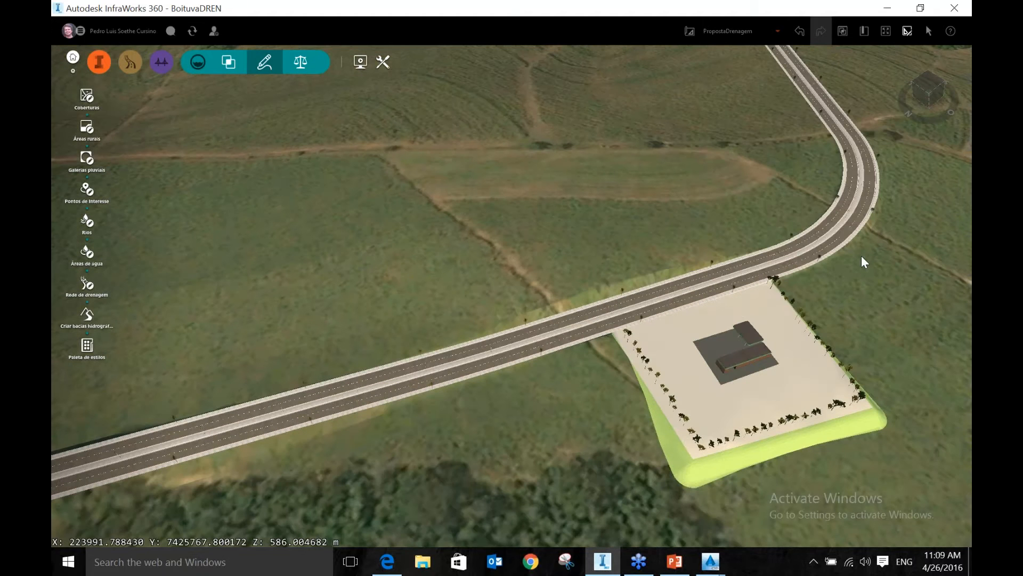
pyautogui.scroll(5, 805, 239)
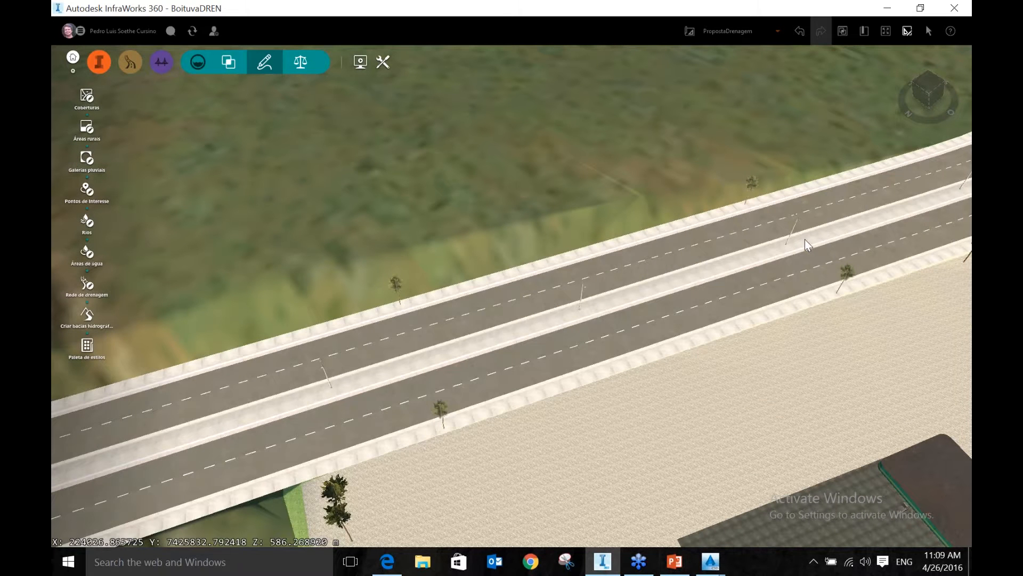
pyautogui.moveTo(804, 239); pyautogui.dragTo(879, 341, button='middle')
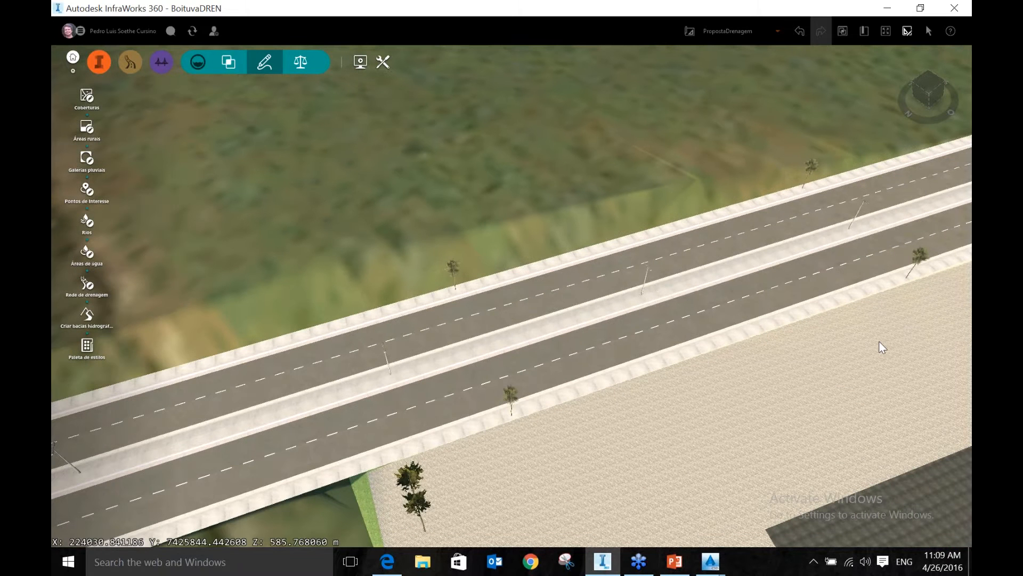
pyautogui.scroll(-3, 878, 340)
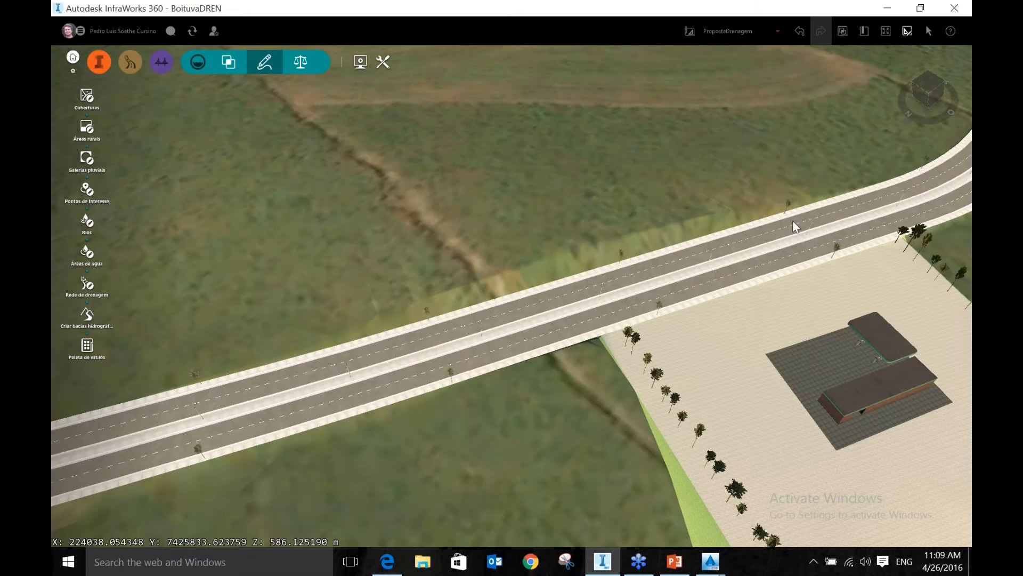
pyautogui.keyDown('shift'); pyautogui.moveTo(792, 220); pyautogui.dragTo(794, 248, button='middle'); pyautogui.keyUp('shift')
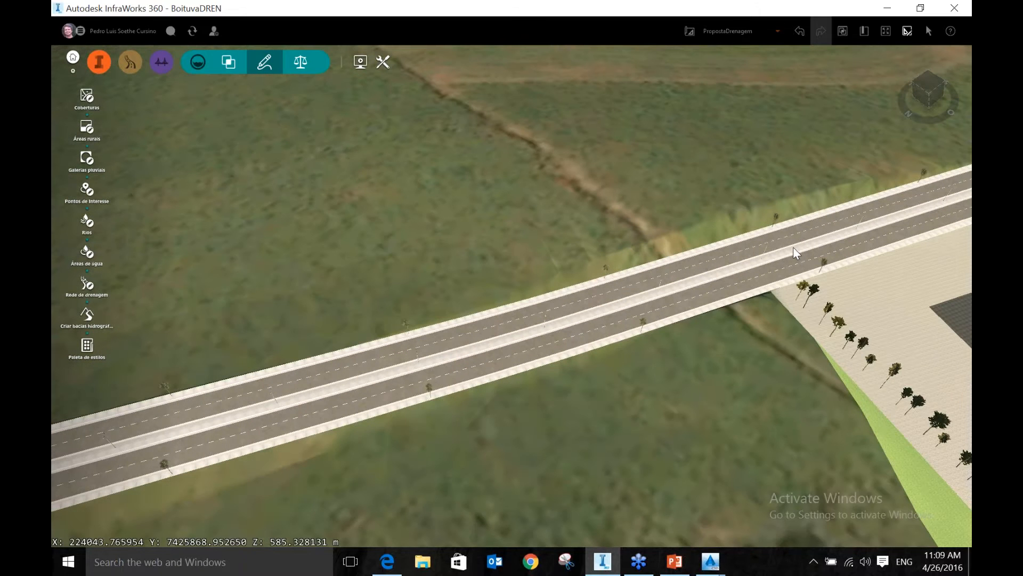
pyautogui.moveTo(793, 248); pyautogui.dragTo(607, 322)
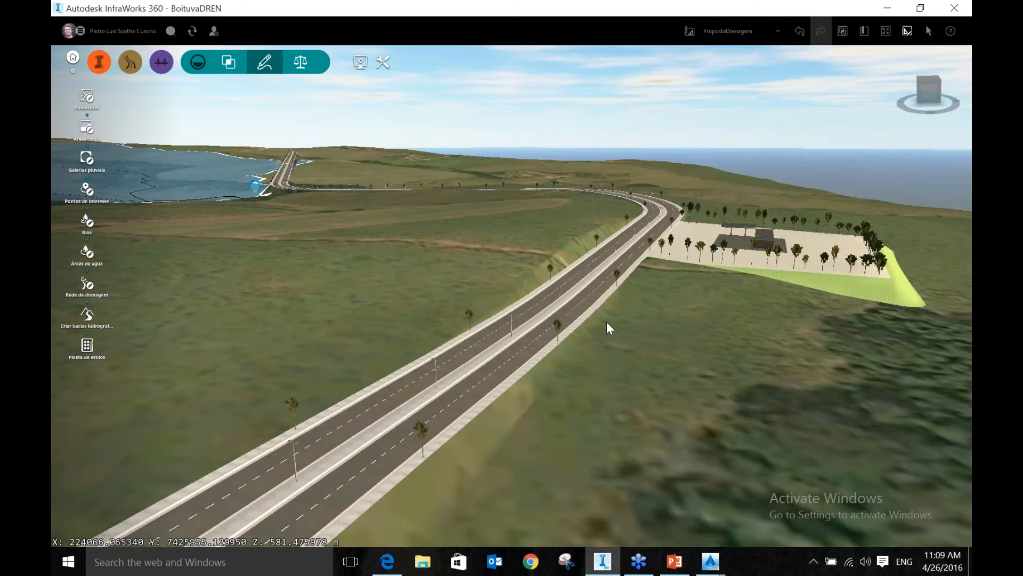
pyautogui.moveTo(606, 321); pyautogui.dragTo(554, 319)
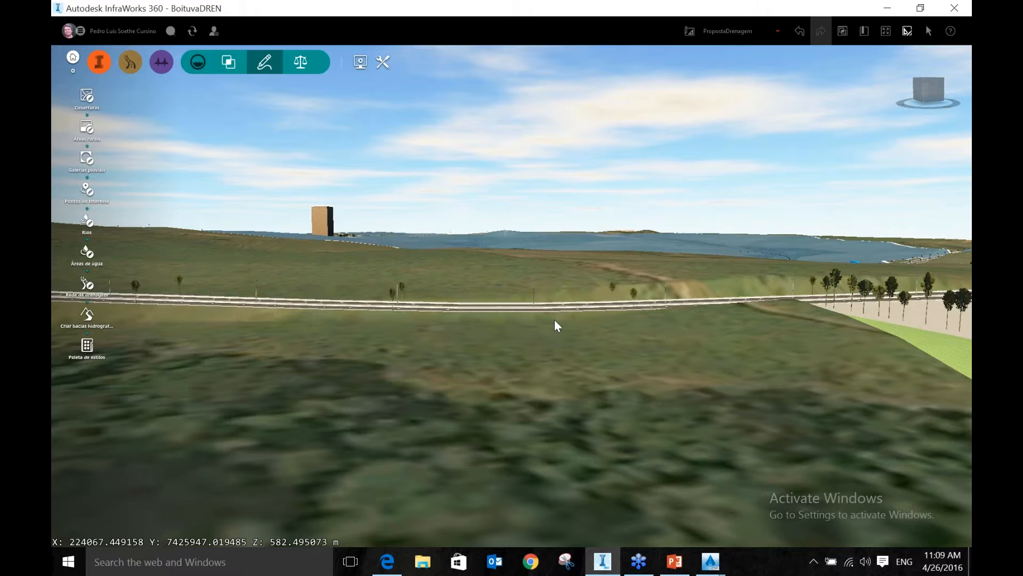
pyautogui.moveTo(554, 318); pyautogui.dragTo(555, 341)
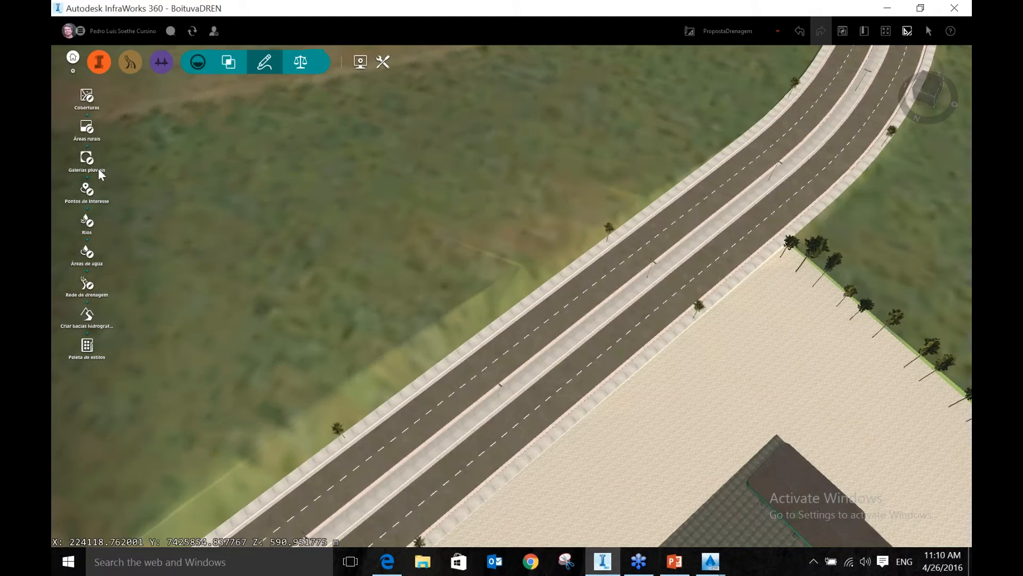
# Start drawing a drainage network (Rede de drenagem) and look through the available structure components without changing the selected ones
pyautogui.click(87, 284)
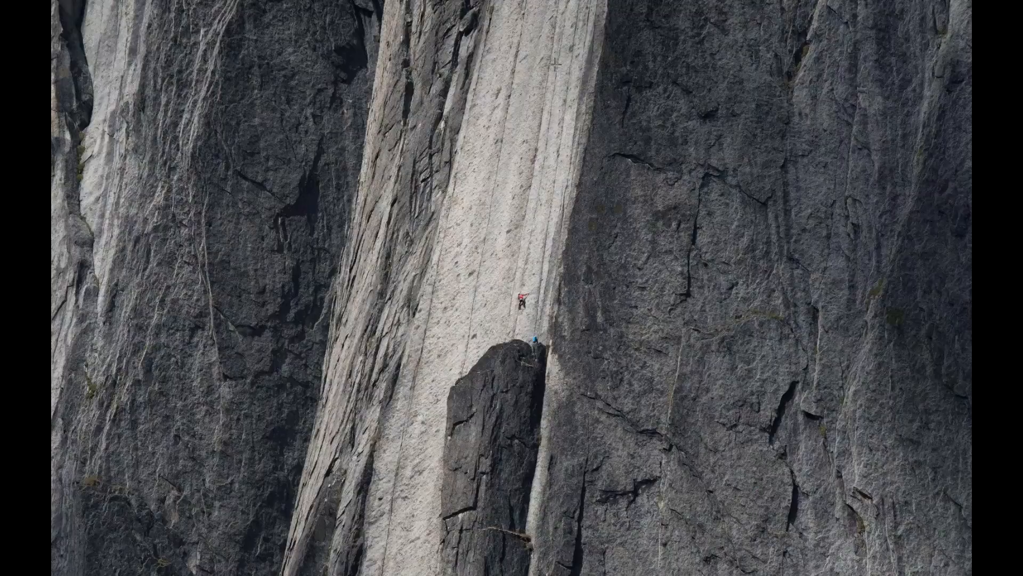
pyautogui.click(554, 63)
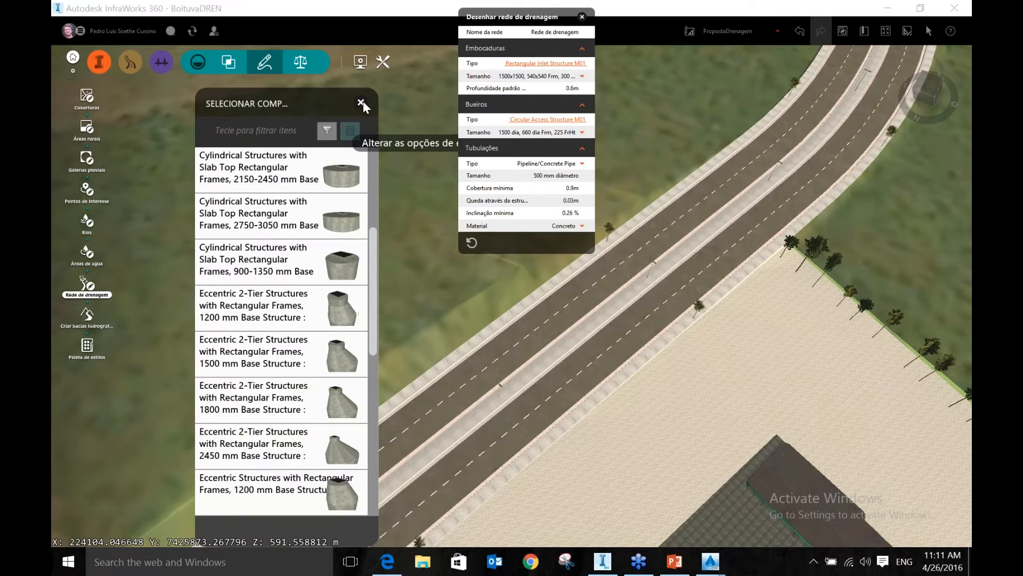
pyautogui.click(362, 102)
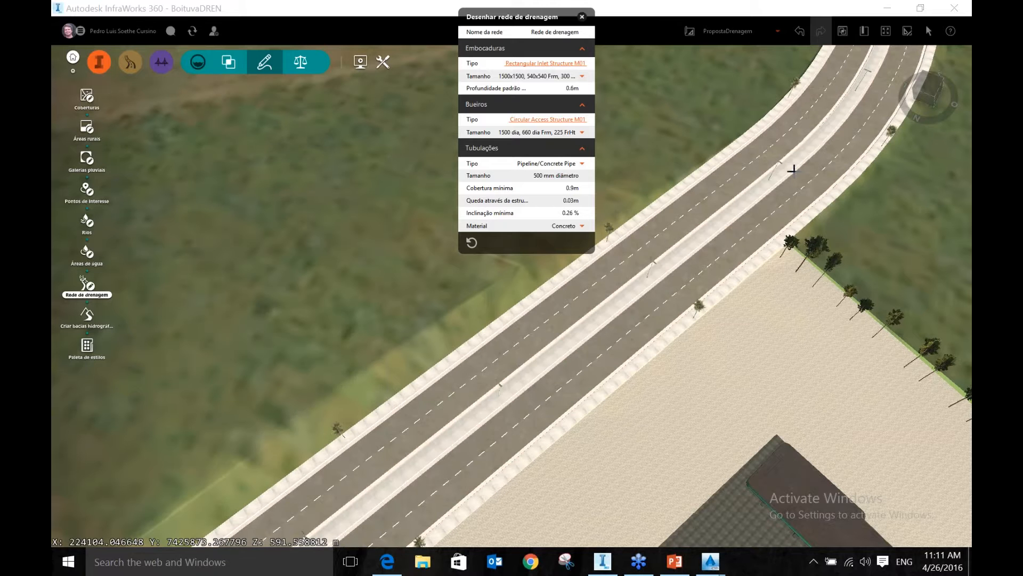
# Turn on the display of the road's high and low points (Mostrar os pontos altos e baixos) for the drainage network
pyautogui.scroll(2, 793, 169)
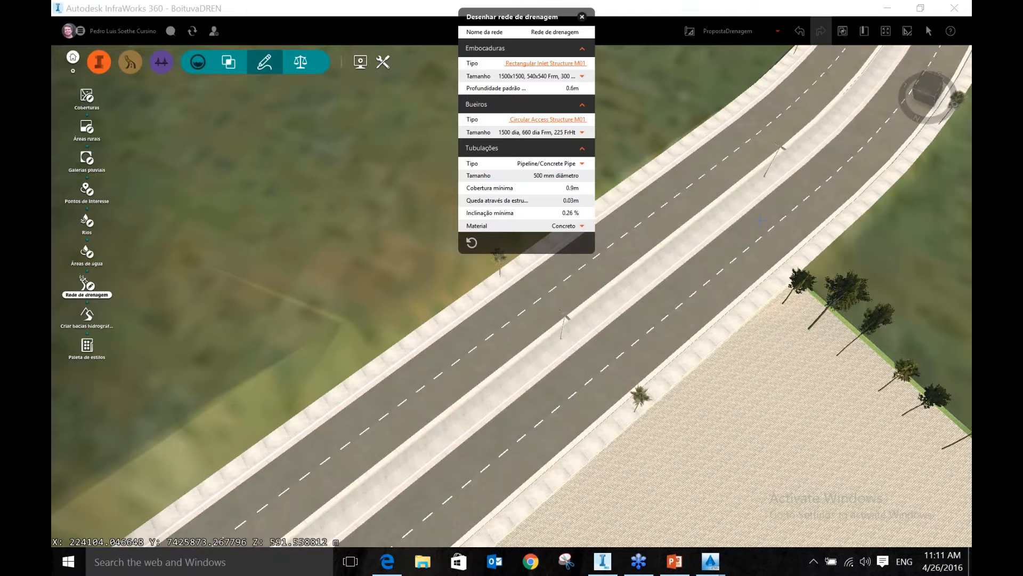
pyautogui.scroll(2, 760, 219)
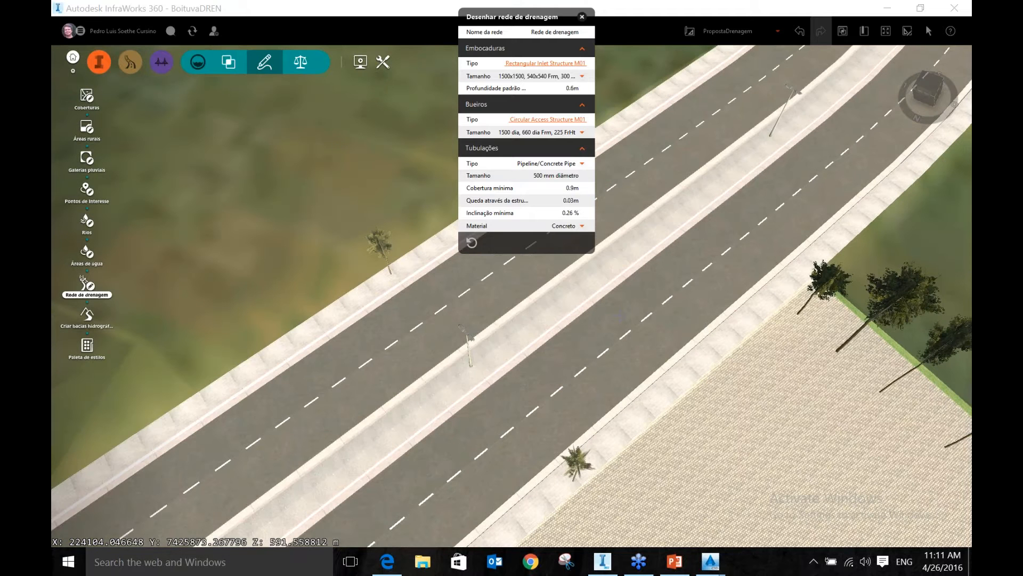
pyautogui.keyDown('shift'); pyautogui.moveTo(621, 318); pyautogui.dragTo(856, 390, button='middle'); pyautogui.keyUp('shift')
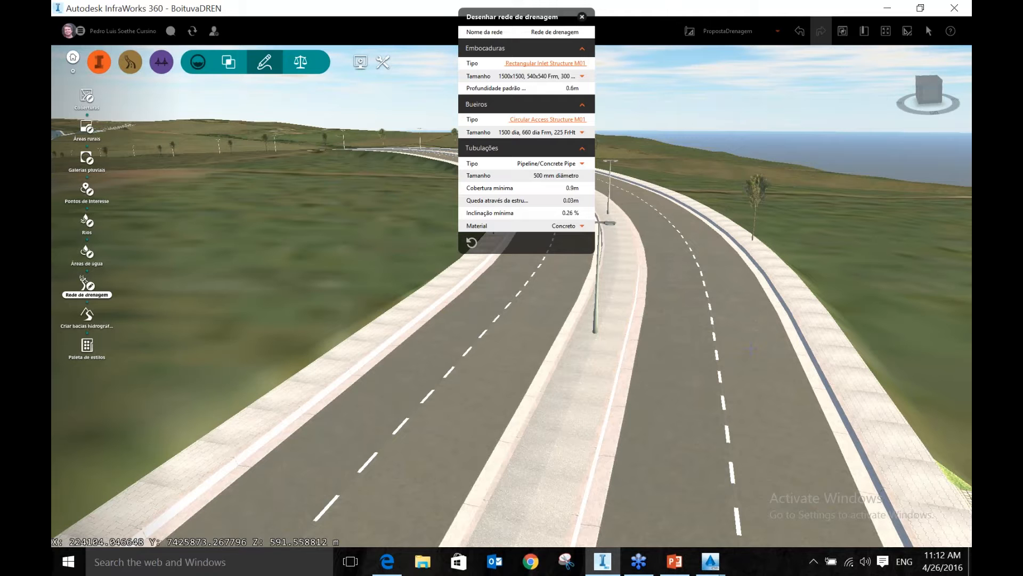
pyautogui.moveTo(751, 349); pyautogui.dragTo(723, 225, button='middle')
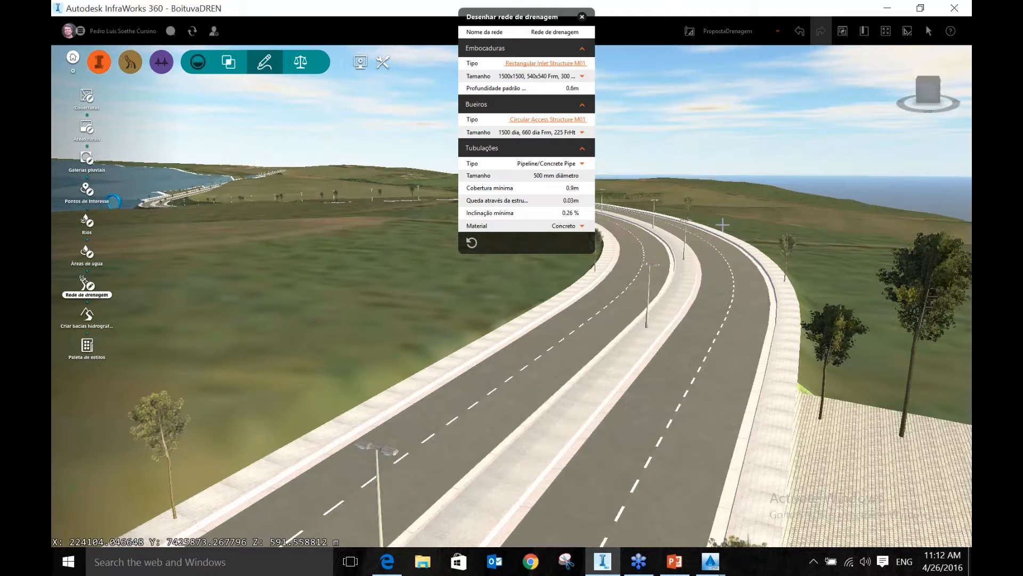
pyautogui.scroll(3, 735, 218)
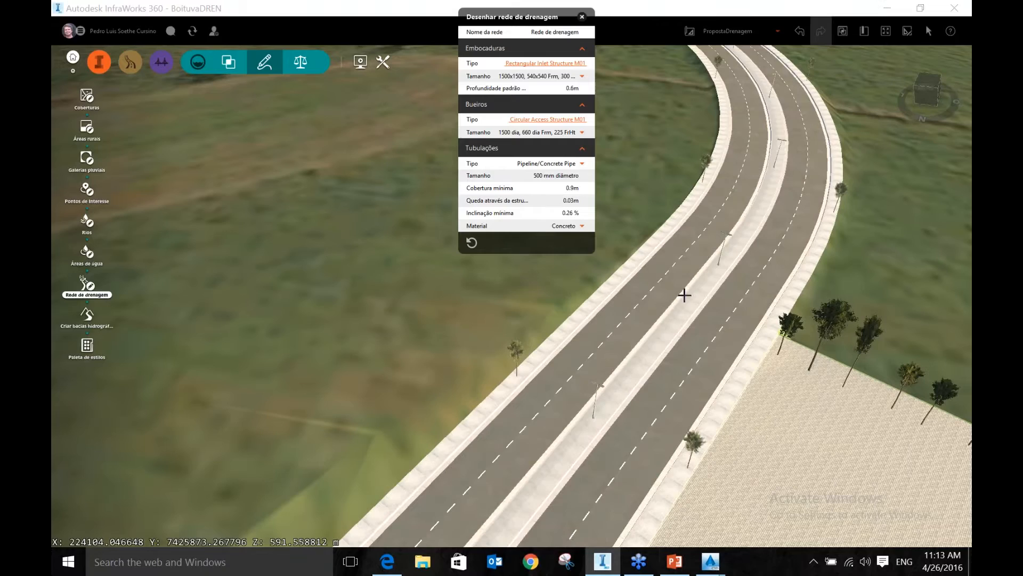
pyautogui.rightClick(685, 300)
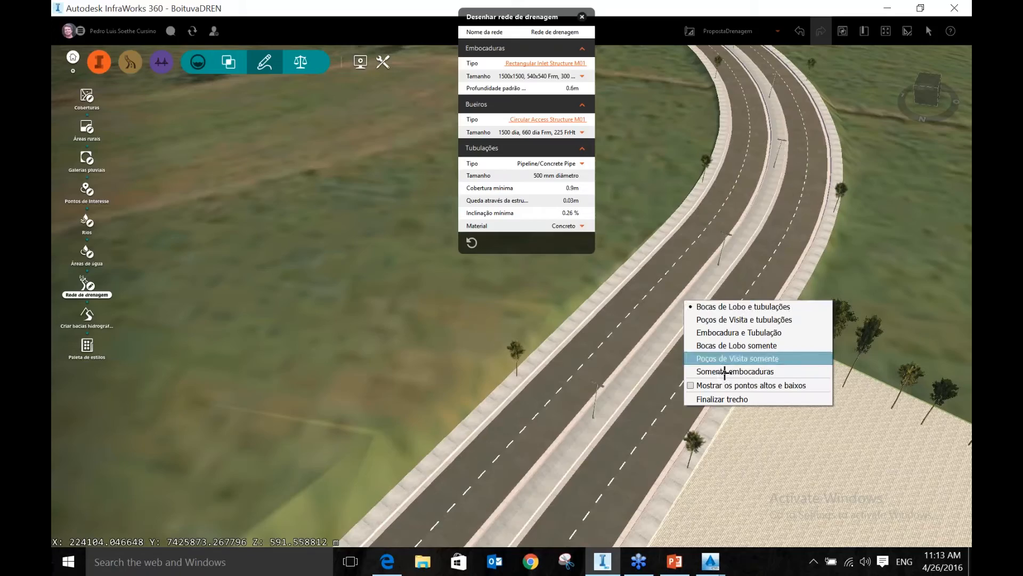
pyautogui.click(692, 385)
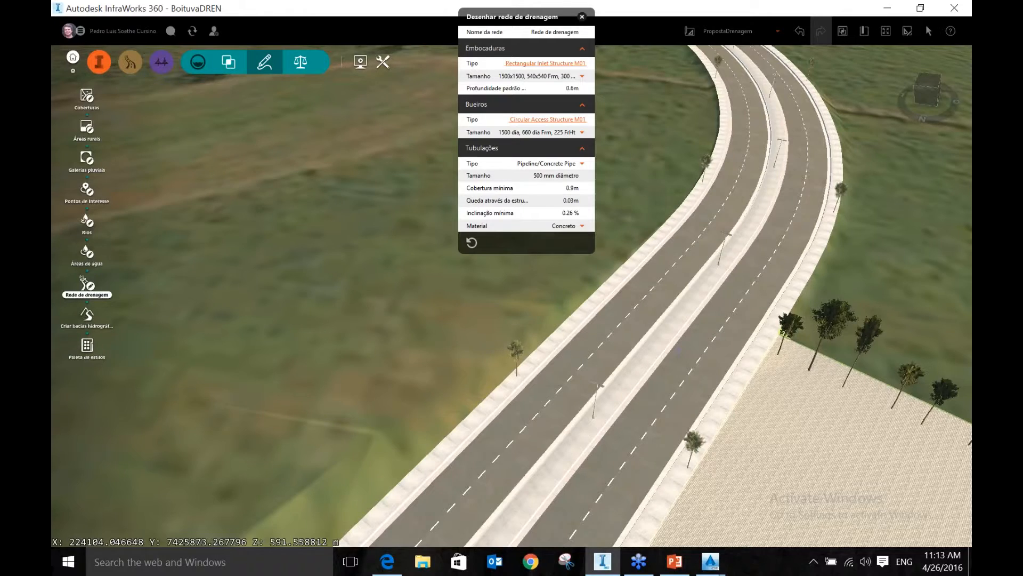
# Set the drawing mode to Poços de Visita e tubulações and lay out manholes and pipes along the road's central median beside the service station
pyautogui.moveTo(678, 350); pyautogui.dragTo(694, 299)
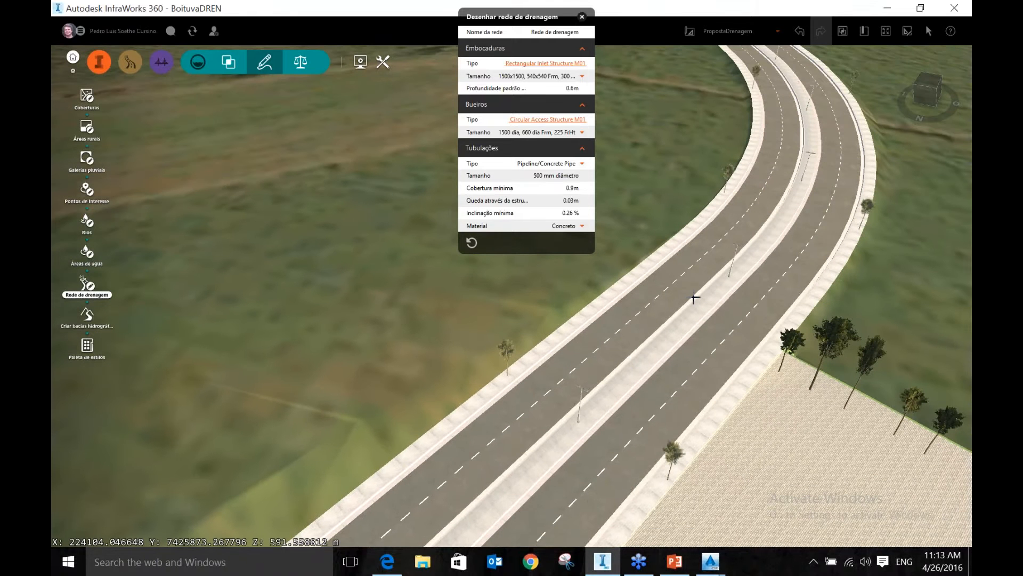
pyautogui.rightClick(694, 298)
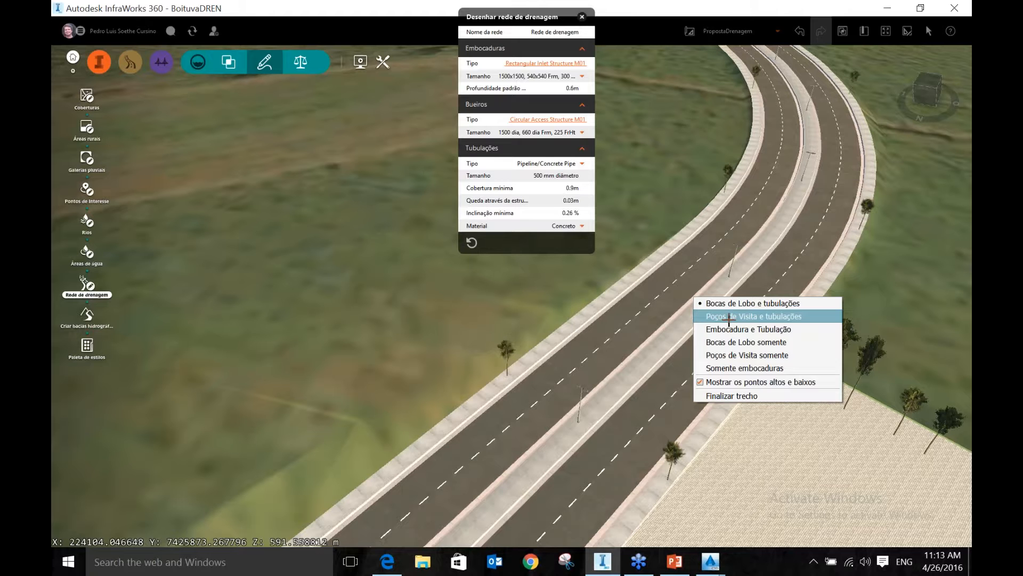
pyautogui.click(729, 317)
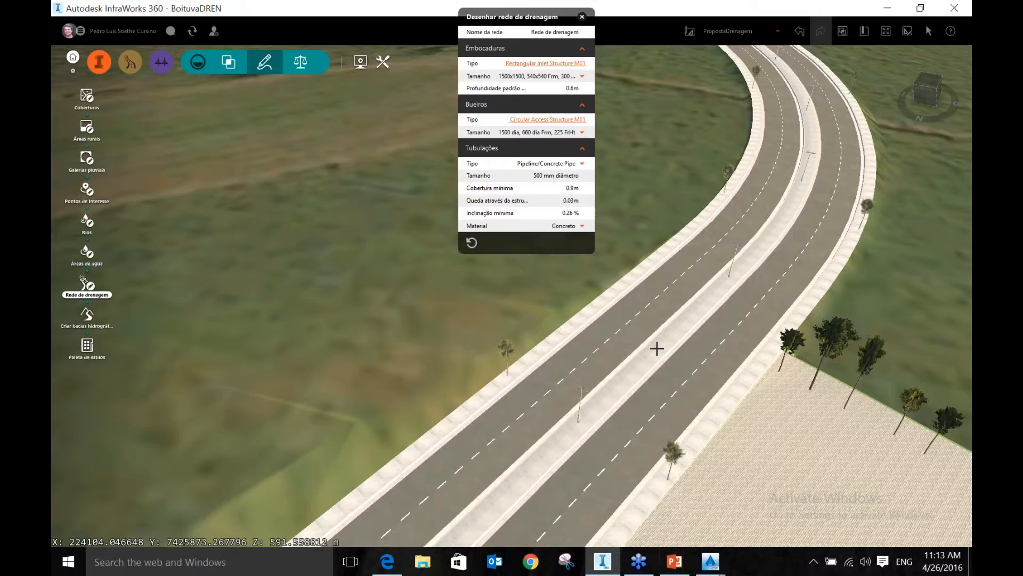
pyautogui.click(657, 347)
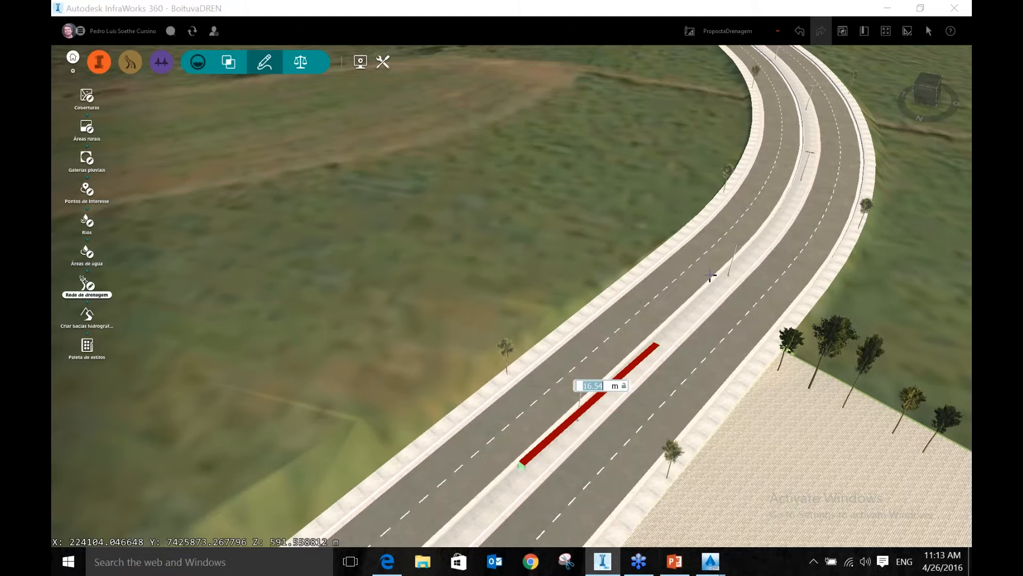
pyautogui.moveTo(710, 275); pyautogui.dragTo(758, 275, button='middle')
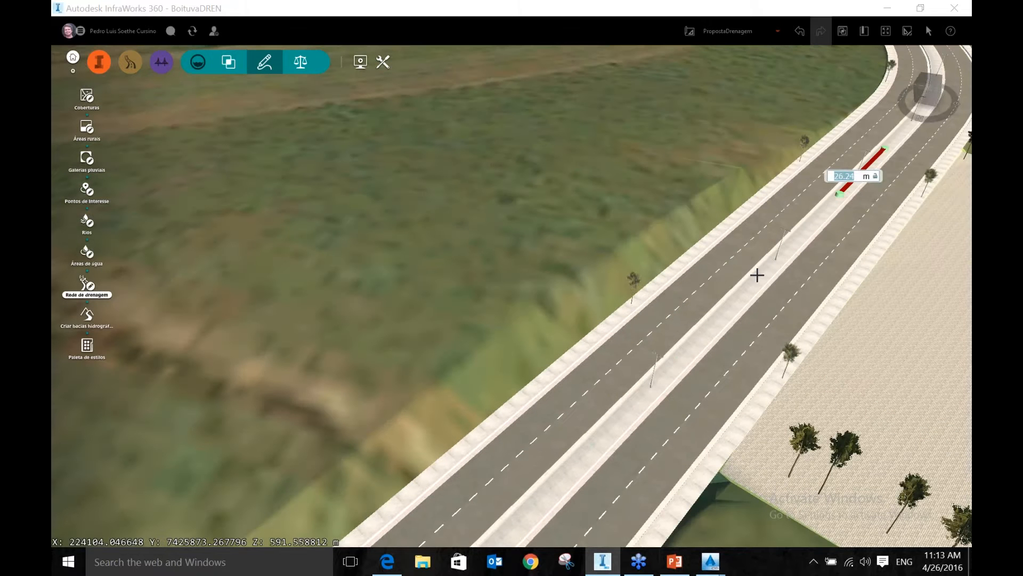
pyautogui.click(587, 456)
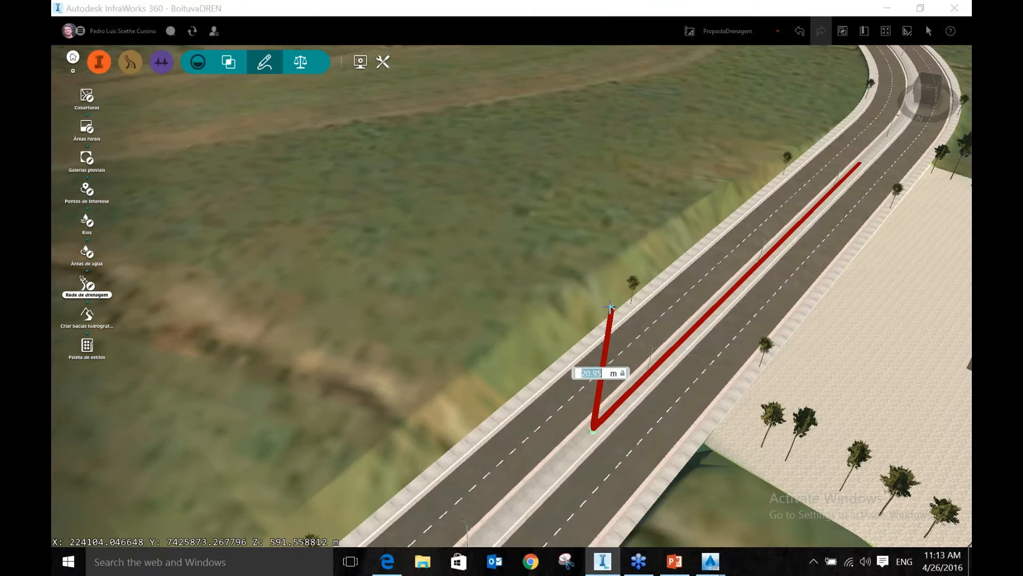
pyautogui.scroll(-5, 611, 308)
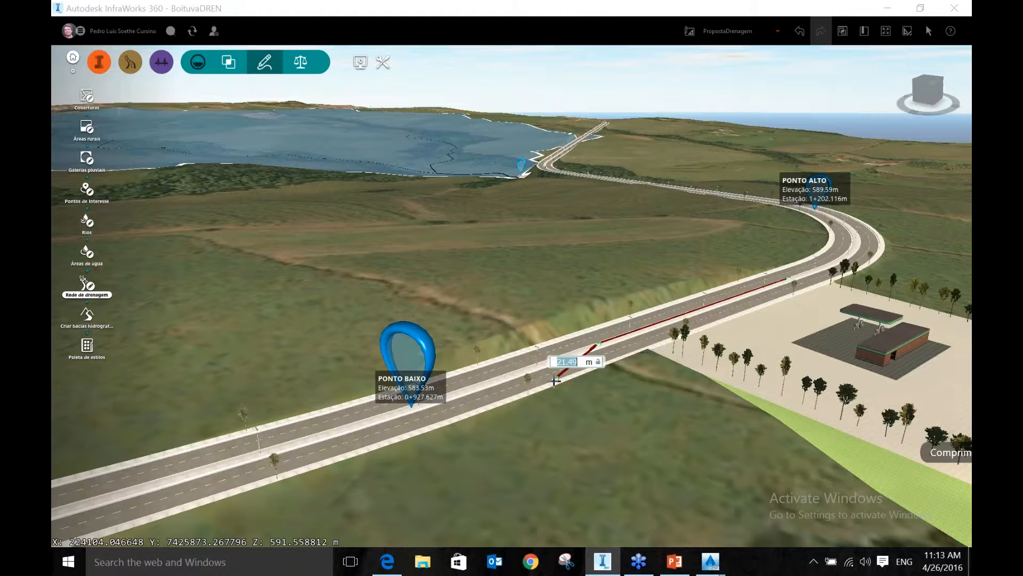
pyautogui.moveTo(555, 381); pyautogui.dragTo(547, 401, button='middle')
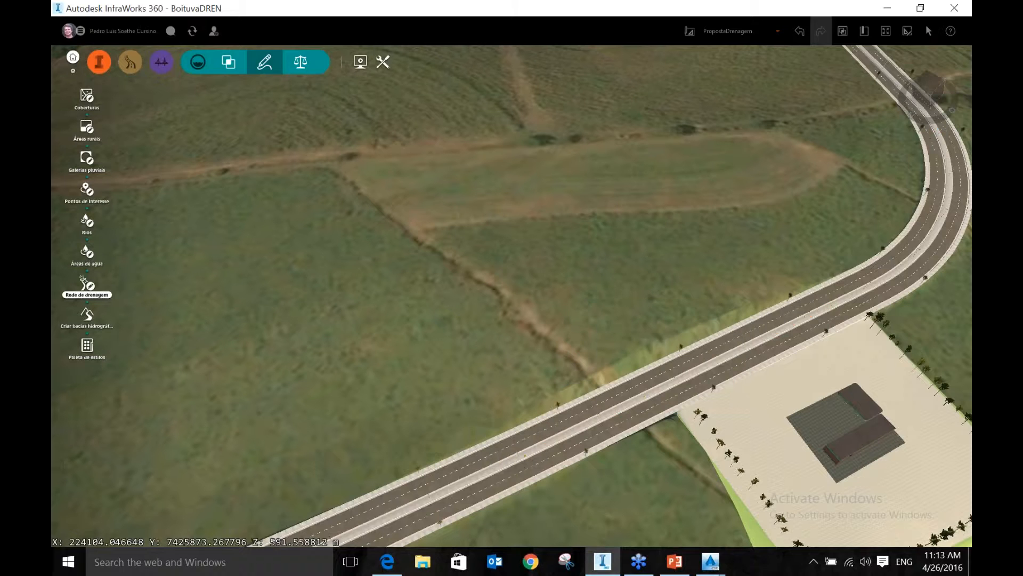
# Inspect the new drainage network's manholes and pipes from beneath the road
pyautogui.click(730, 382)
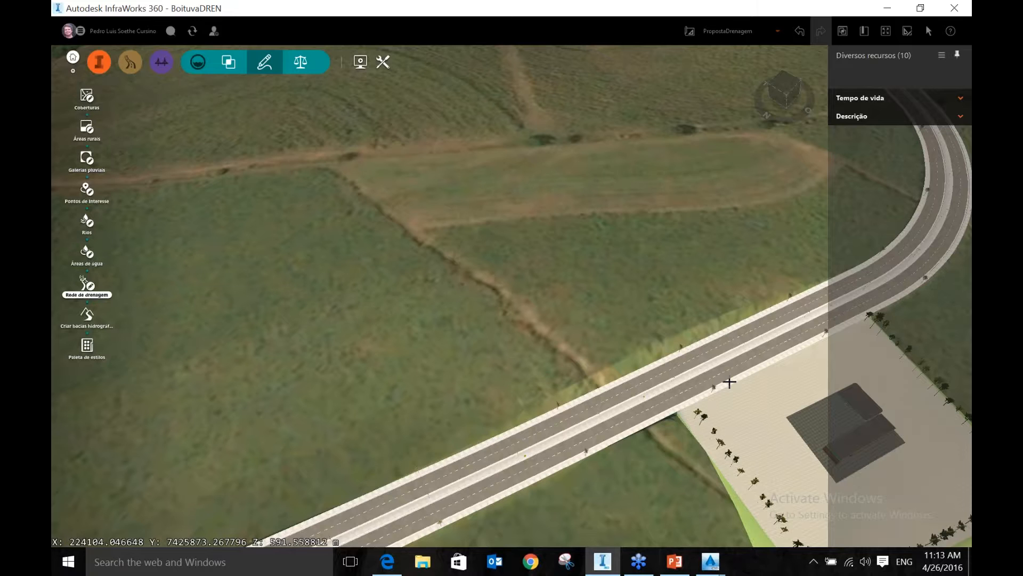
pyautogui.moveTo(730, 382); pyautogui.dragTo(685, 241, button='middle')
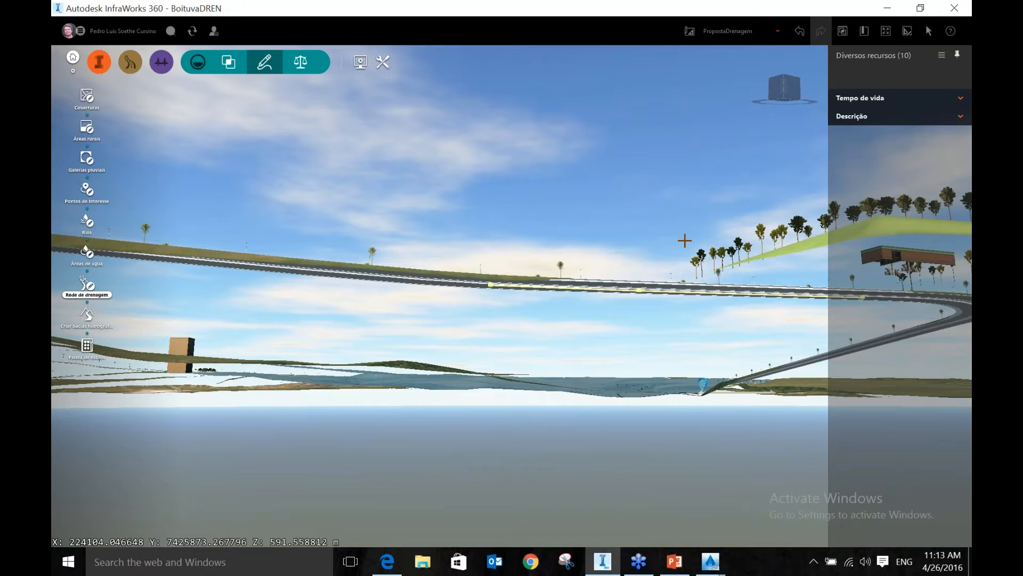
pyautogui.scroll(5, 637, 344)
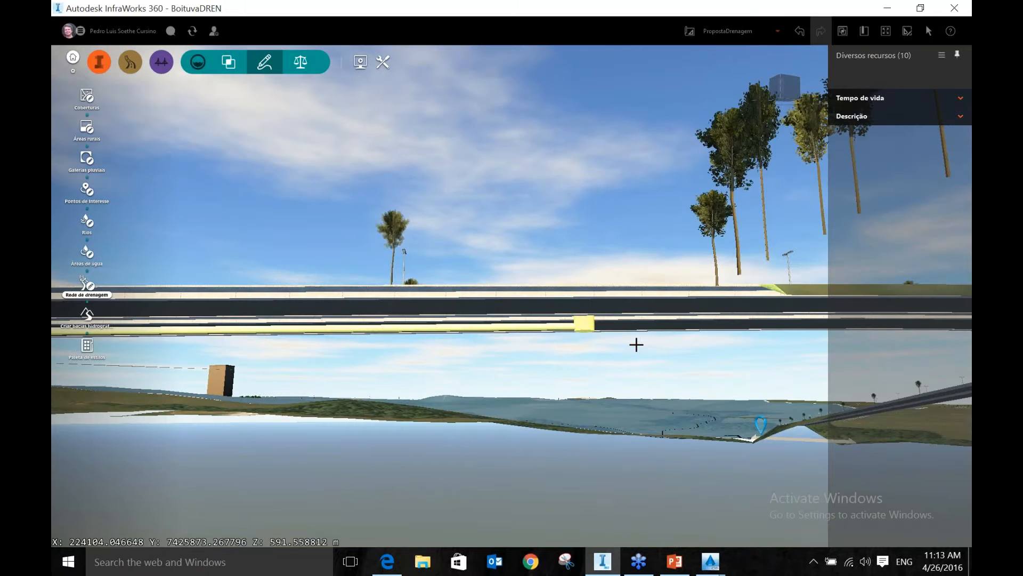
pyautogui.scroll(-5, 637, 344)
pyautogui.moveTo(636, 345); pyautogui.dragTo(763, 331)
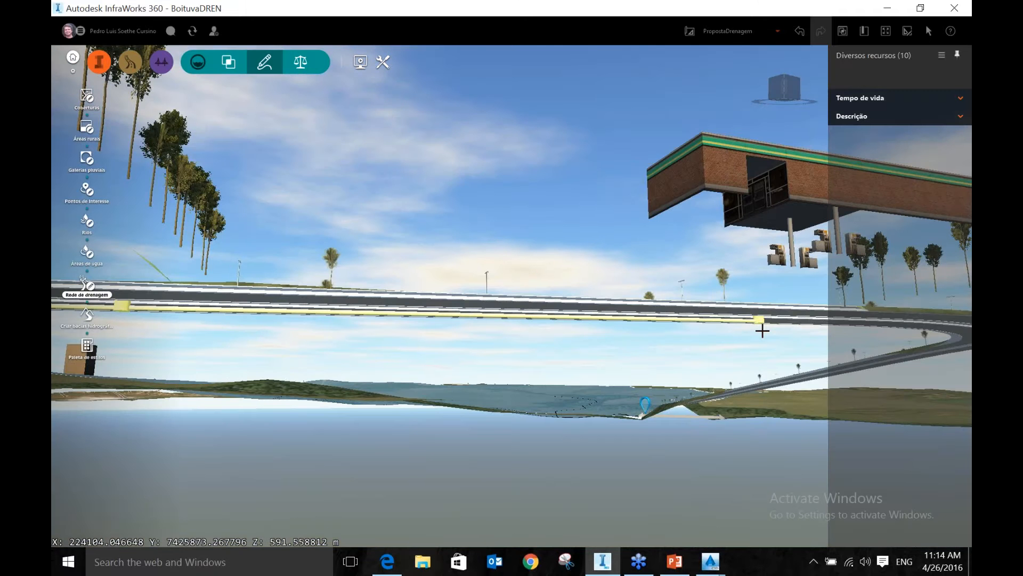
pyautogui.scroll(5, 763, 330)
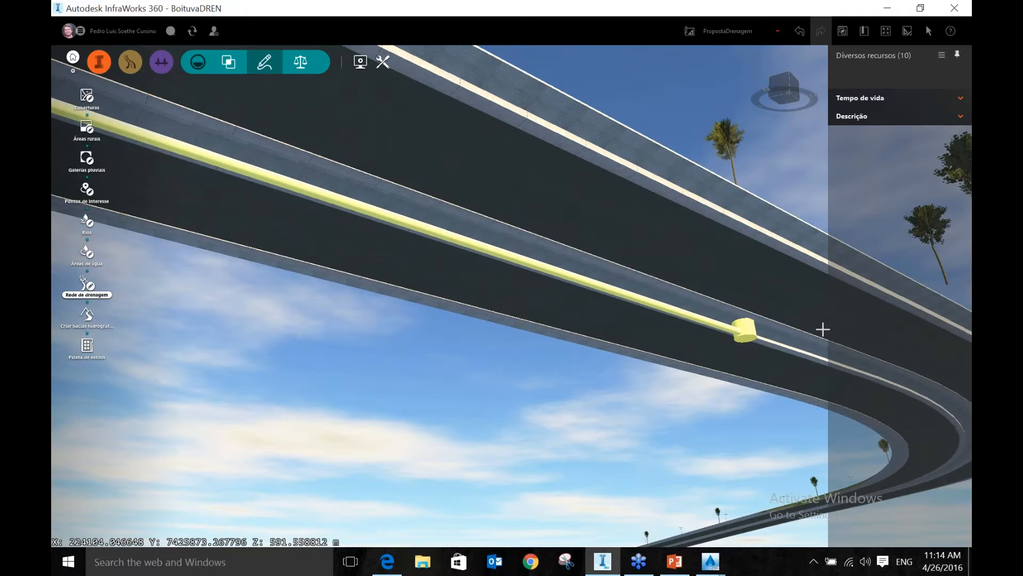
# Set the drawing mode to Bocas de Lobo e tubulações and connect inlets on both road edges through the median manhole near the curve
pyautogui.moveTo(823, 329); pyautogui.dragTo(879, 340)
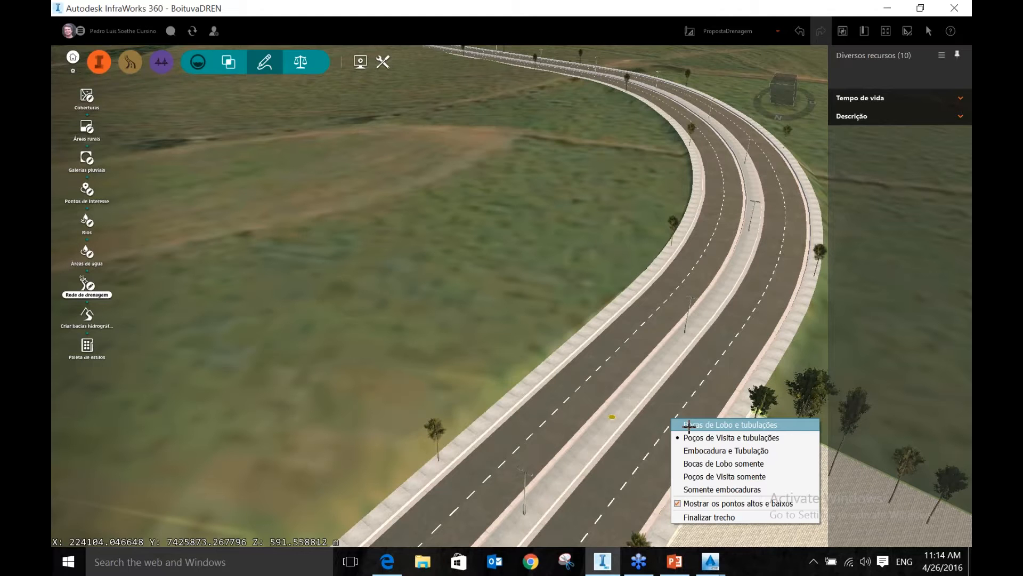
pyautogui.click(689, 425)
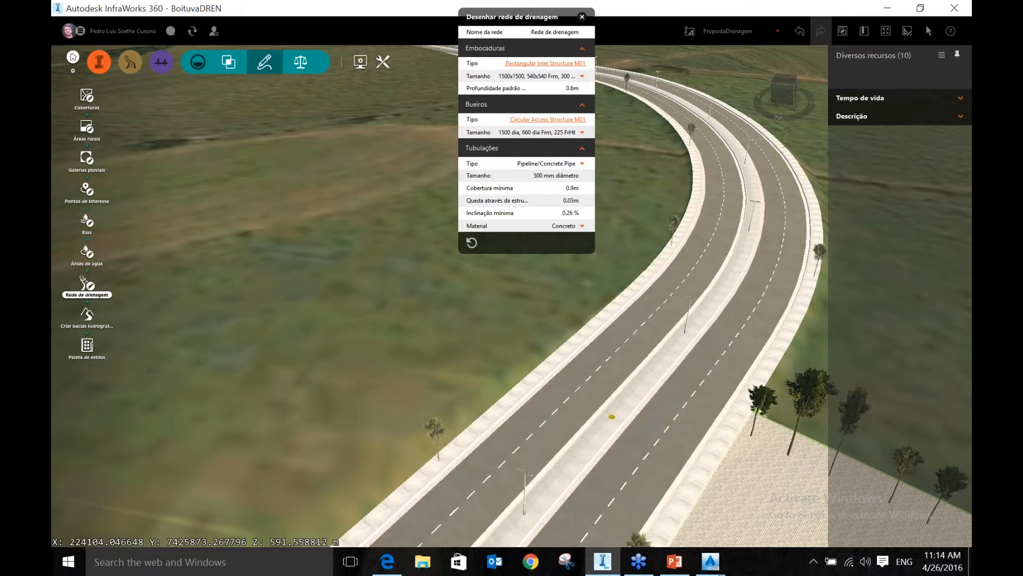
pyautogui.scroll(3, 655, 424)
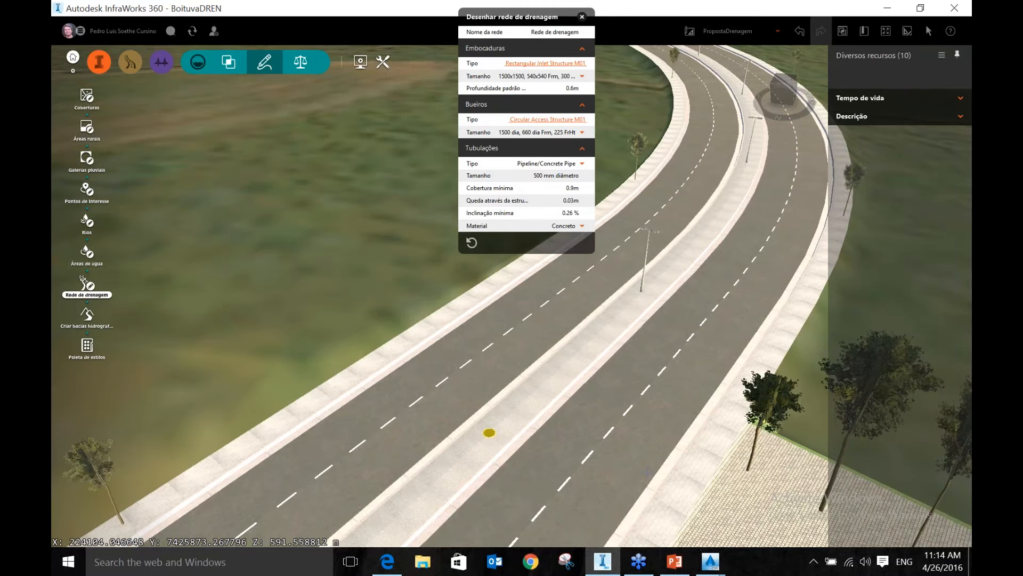
pyautogui.moveTo(649, 472); pyautogui.dragTo(724, 432, button='middle')
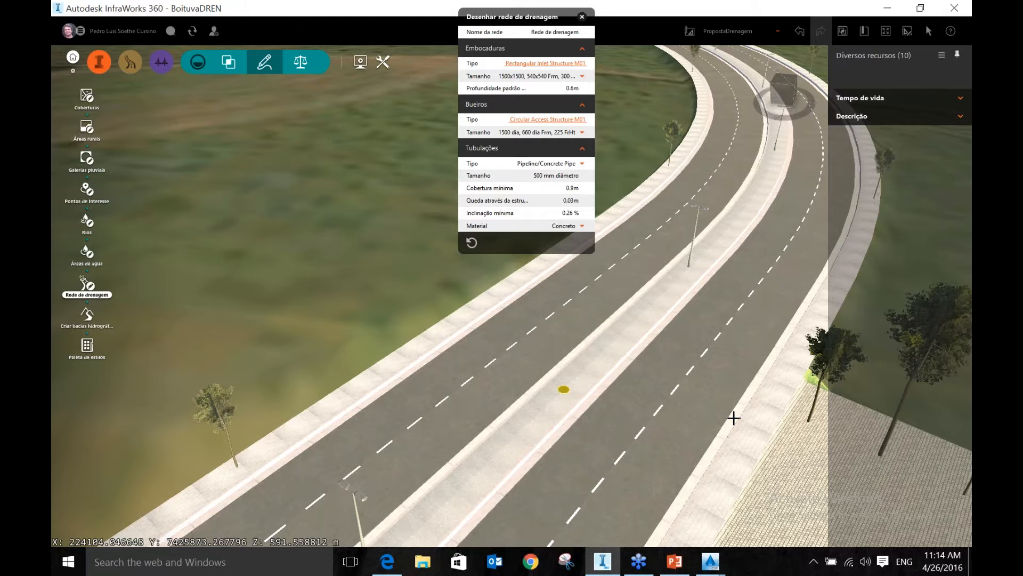
pyautogui.click(734, 418)
pyautogui.click(564, 389)
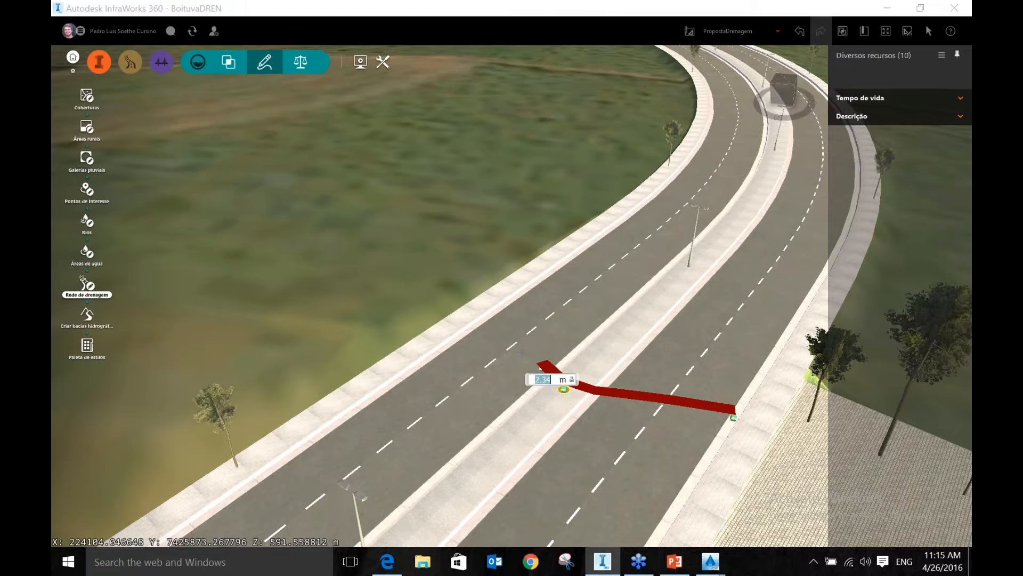
pyautogui.click(500, 299)
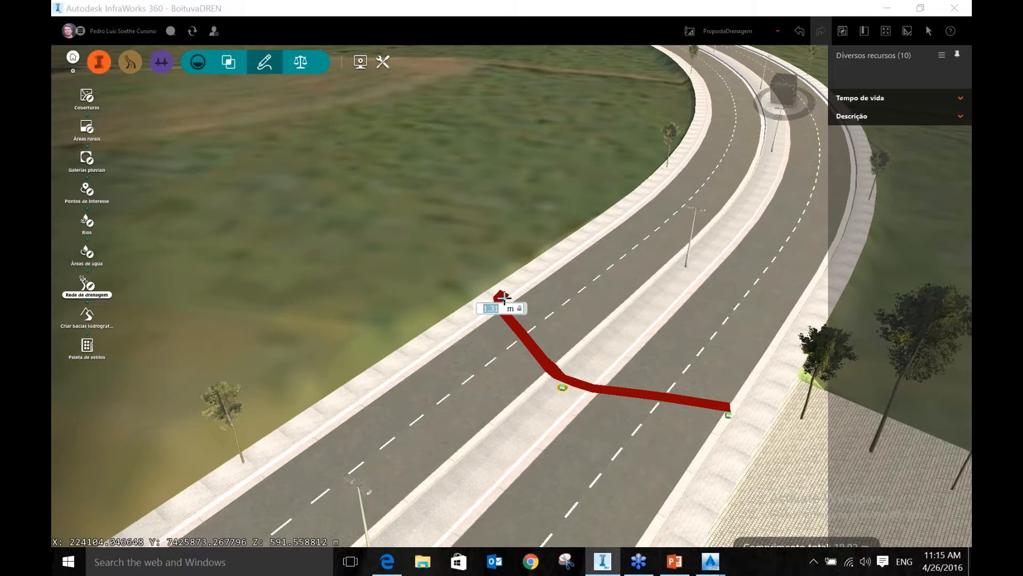
pyautogui.scroll(-2, 504, 297)
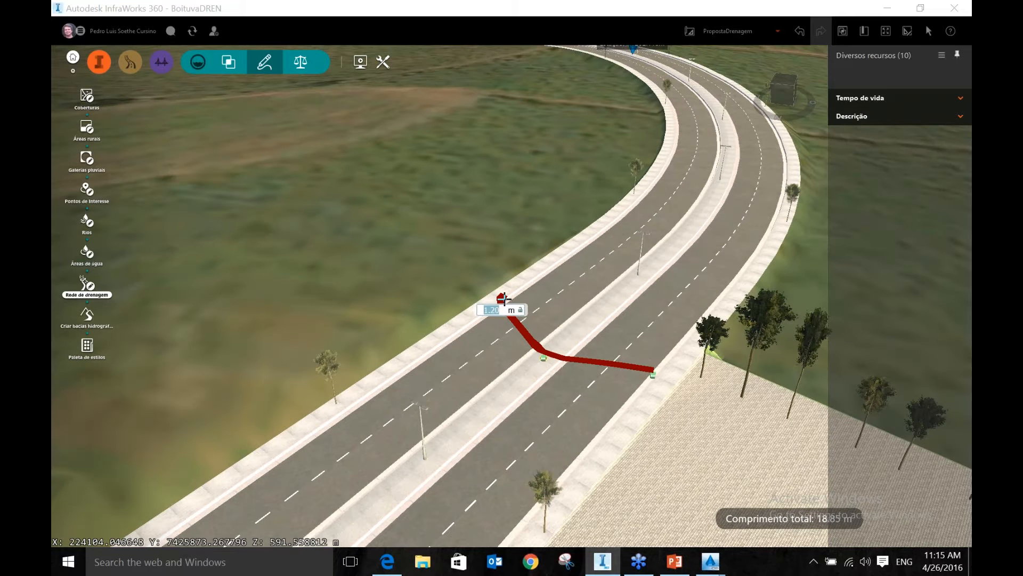
pyautogui.scroll(-2, 504, 299)
pyautogui.click(469, 341)
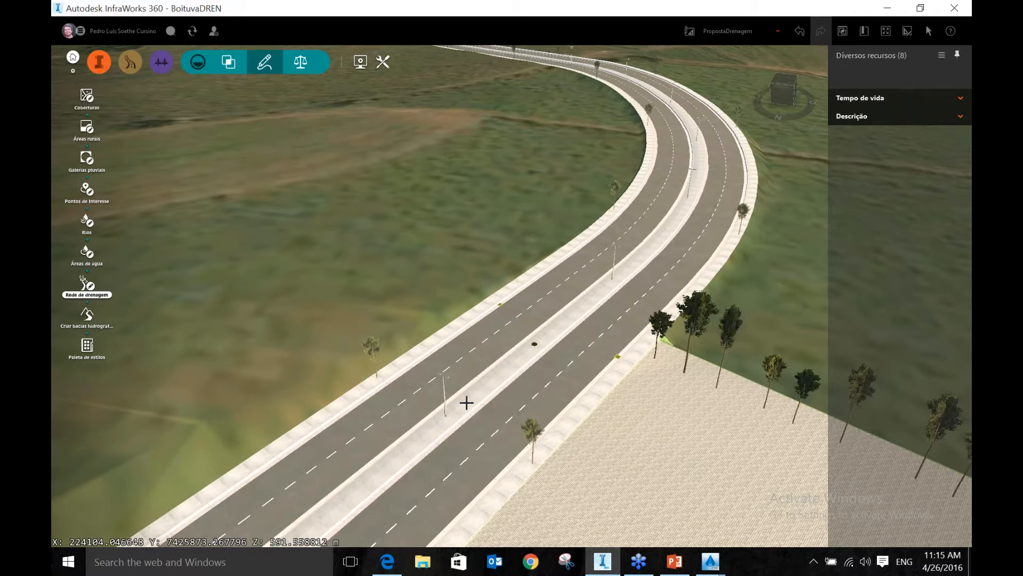
# Connect inlets on both road edges through the median manhole beside the corner of the service station lot
pyautogui.moveTo(466, 402); pyautogui.dragTo(721, 191, button='middle')
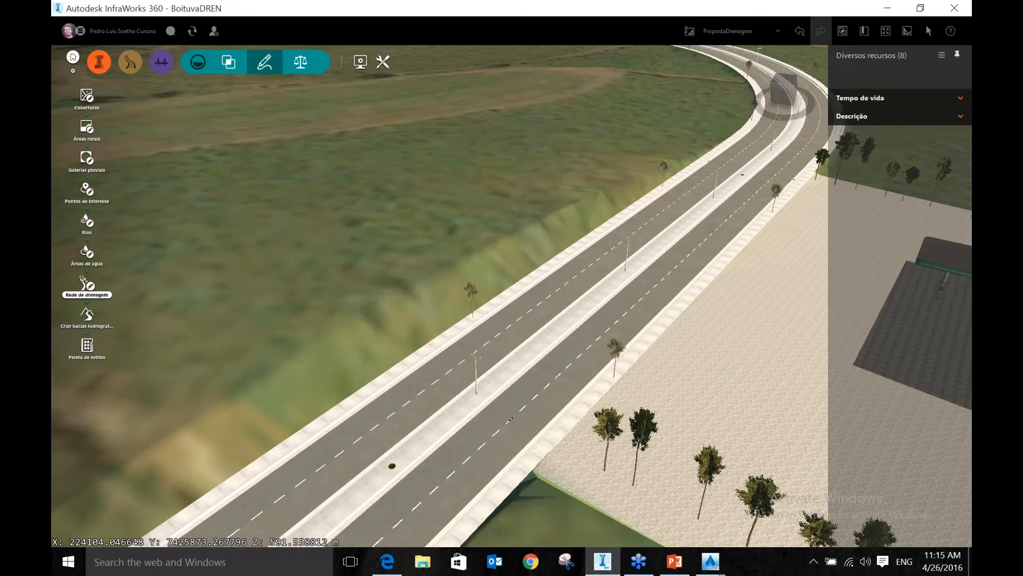
pyautogui.moveTo(511, 420); pyautogui.dragTo(673, 369, button='middle')
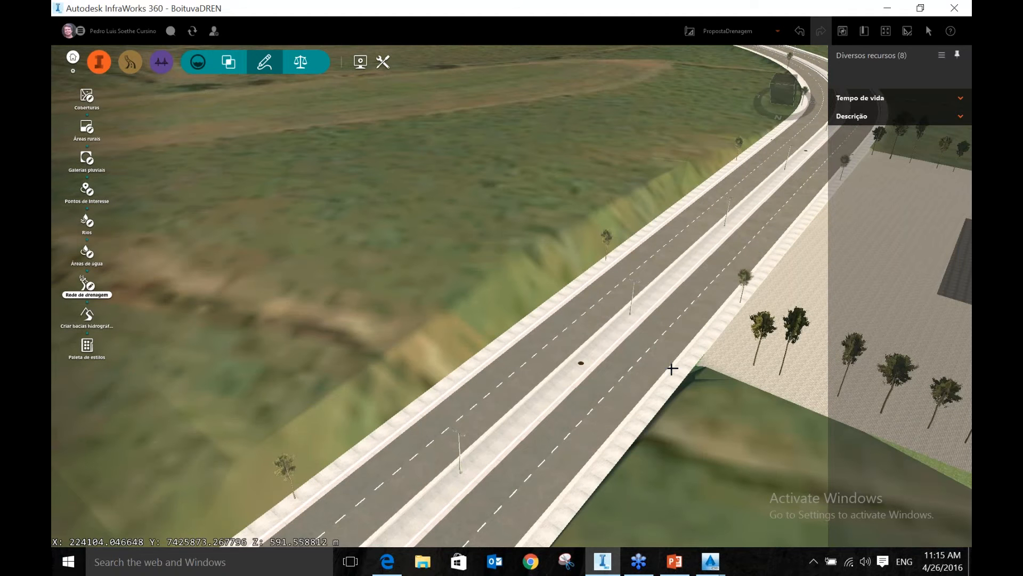
pyautogui.rightClick(555, 327)
pyautogui.click(589, 417)
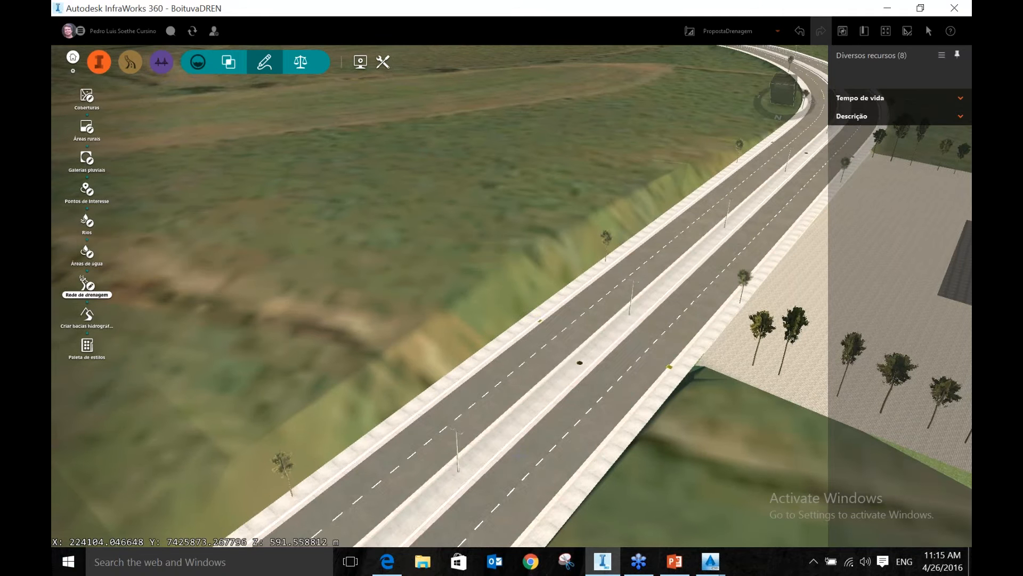
# Connect inlets on both road edges through the median manhole next to the road's low point (Ponto baixo)
pyautogui.moveTo(519, 457); pyautogui.dragTo(672, 169)
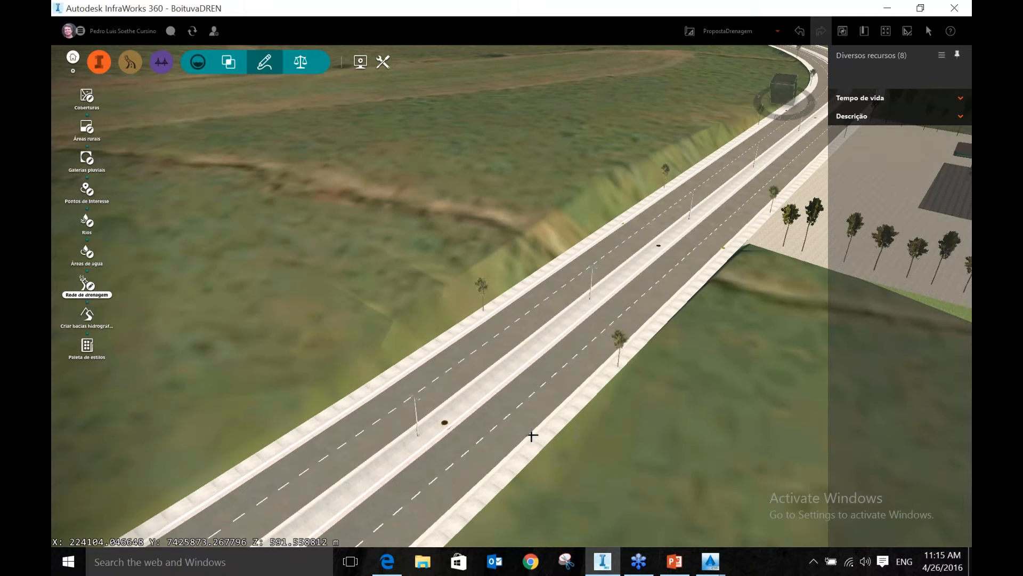
pyautogui.click(532, 435)
pyautogui.click(444, 422)
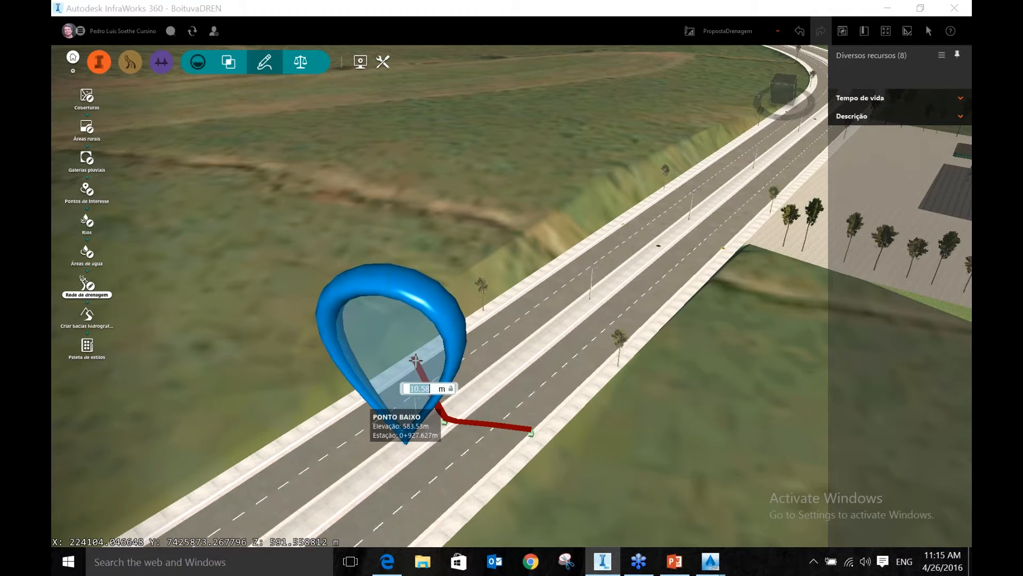
pyautogui.click(416, 360)
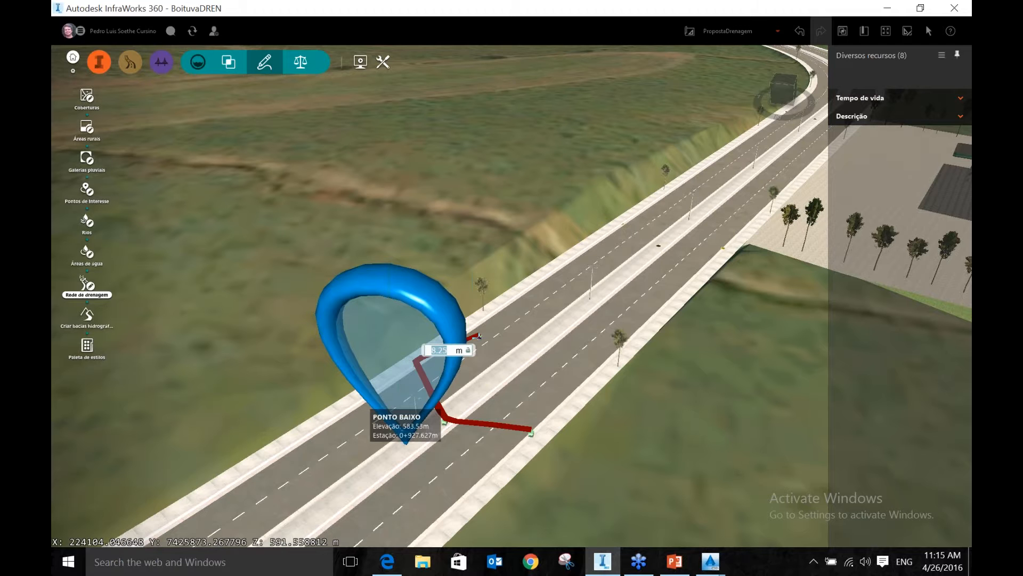
pyautogui.doubleClick(479, 337)
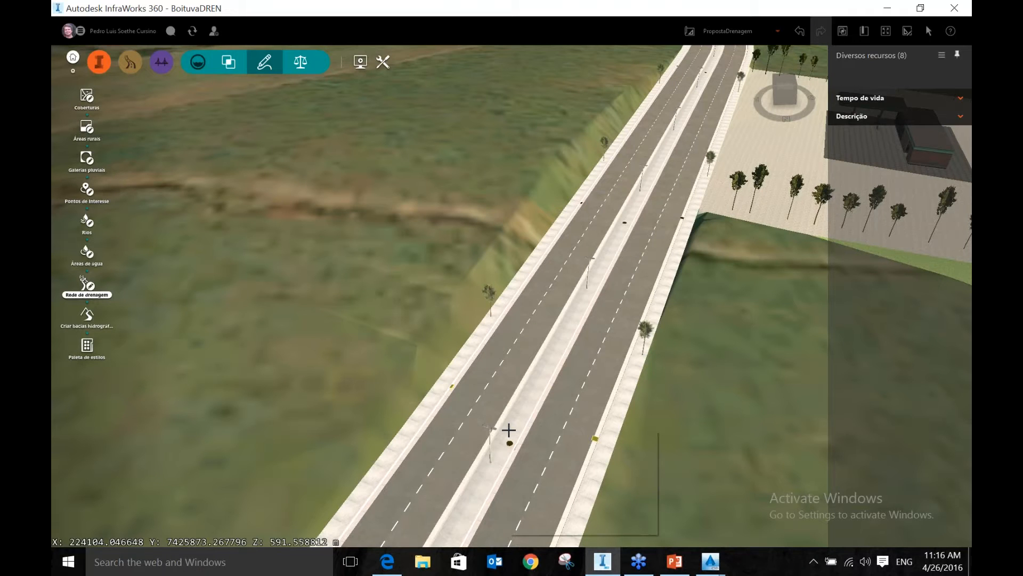
# Change the network's drawing mode and pick the median manhole near the low point to start another run
pyautogui.rightClick(509, 430)
pyautogui.click(571, 475)
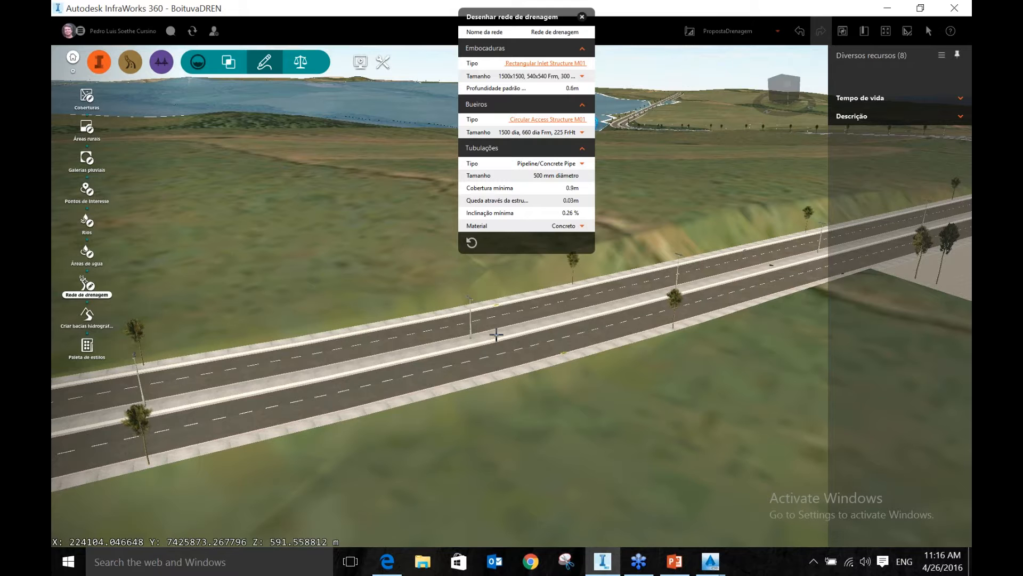
pyautogui.click(496, 335)
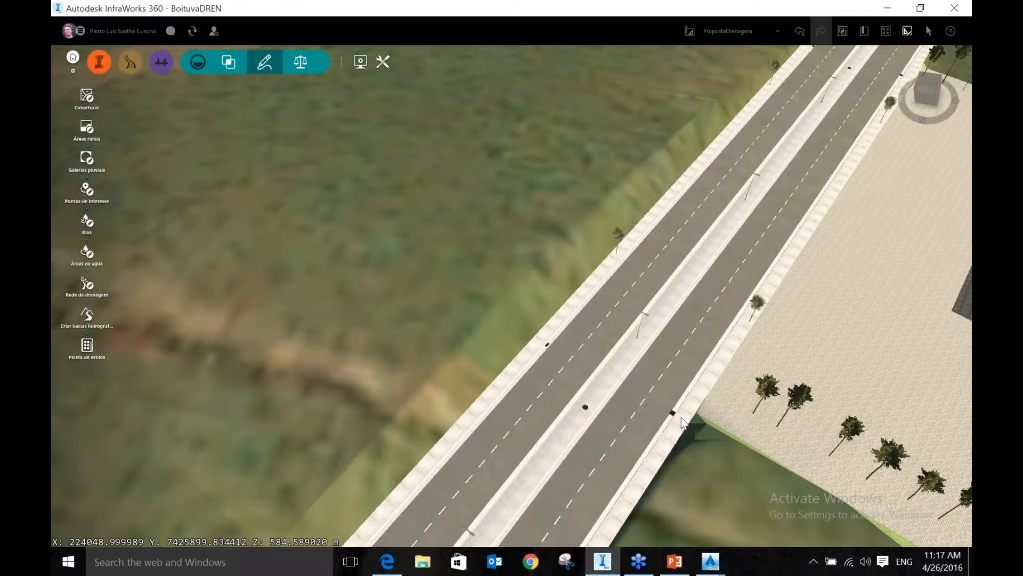
# Select the roadside inlet at the corner of the service station lot and examine its properties and water spread (Espalhar) across the lane
pyautogui.scroll(4, 683, 424)
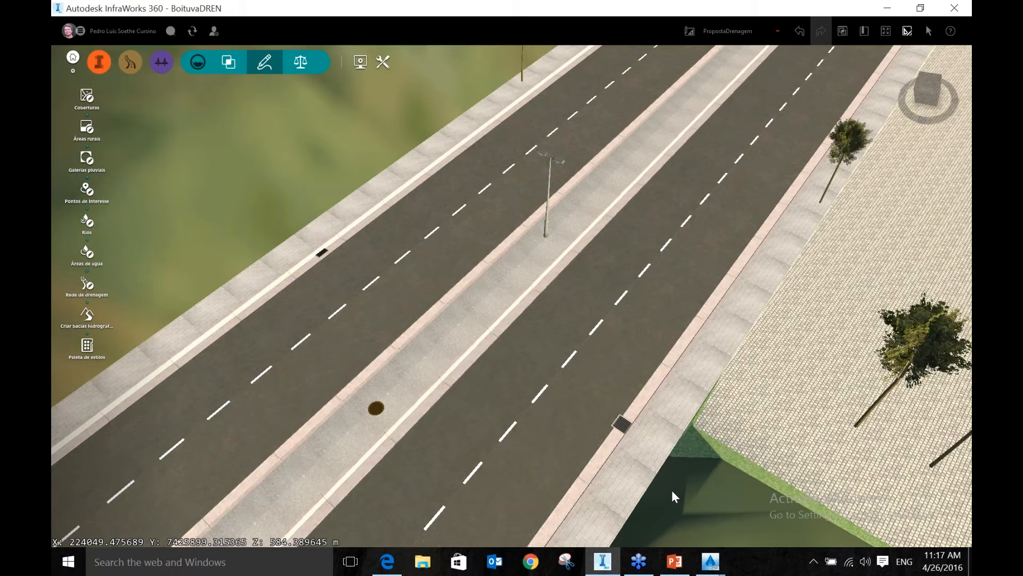
pyautogui.click(598, 425)
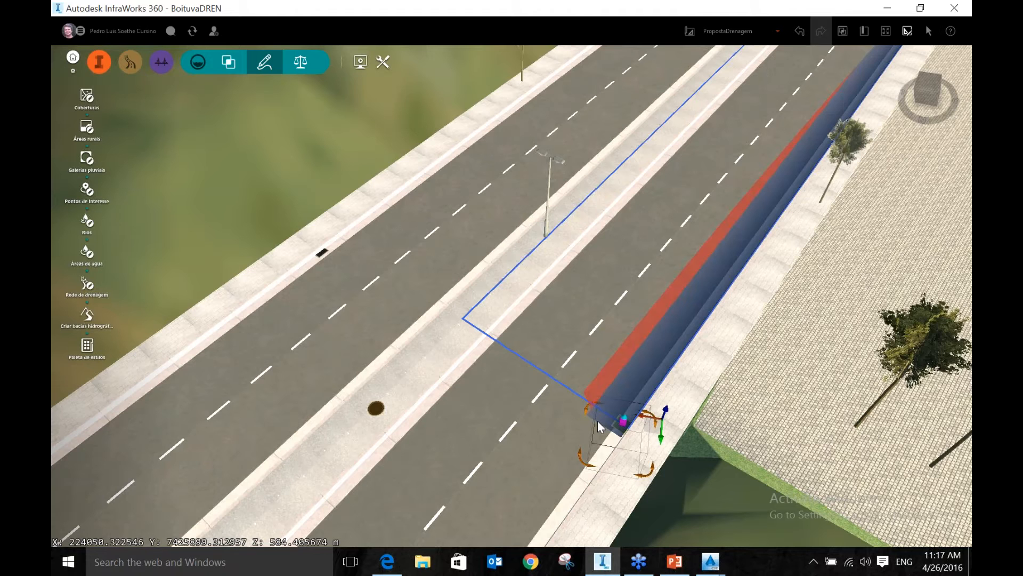
pyautogui.scroll(-3, 533, 397)
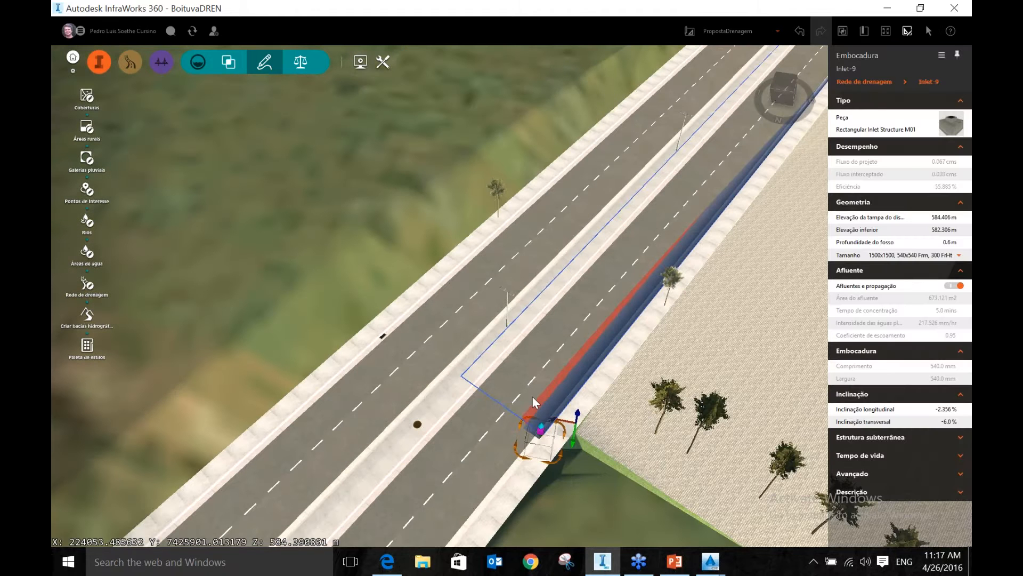
pyautogui.moveTo(647, 331); pyautogui.dragTo(529, 390, button='middle')
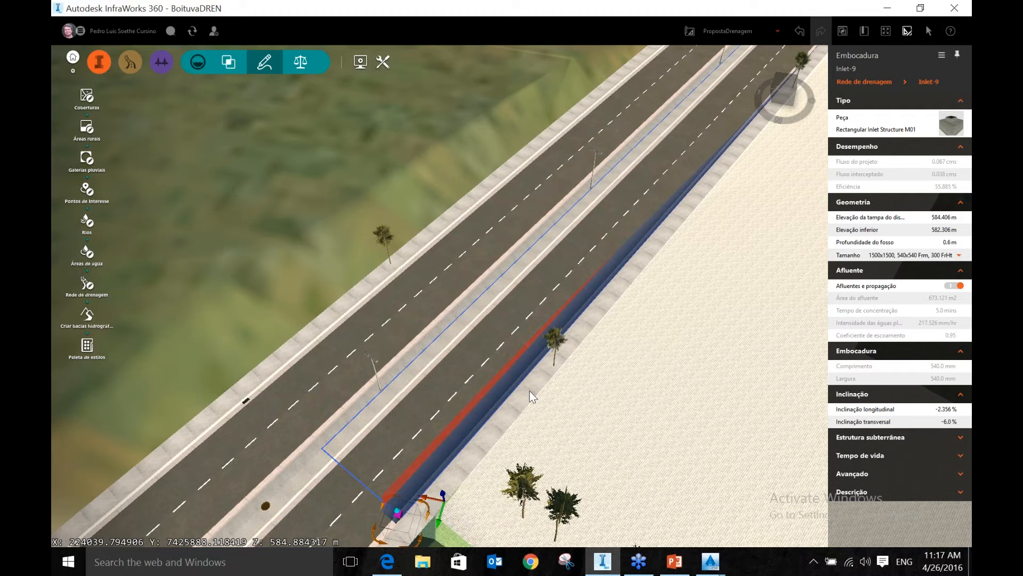
pyautogui.moveTo(530, 391); pyautogui.dragTo(733, 108, button='middle')
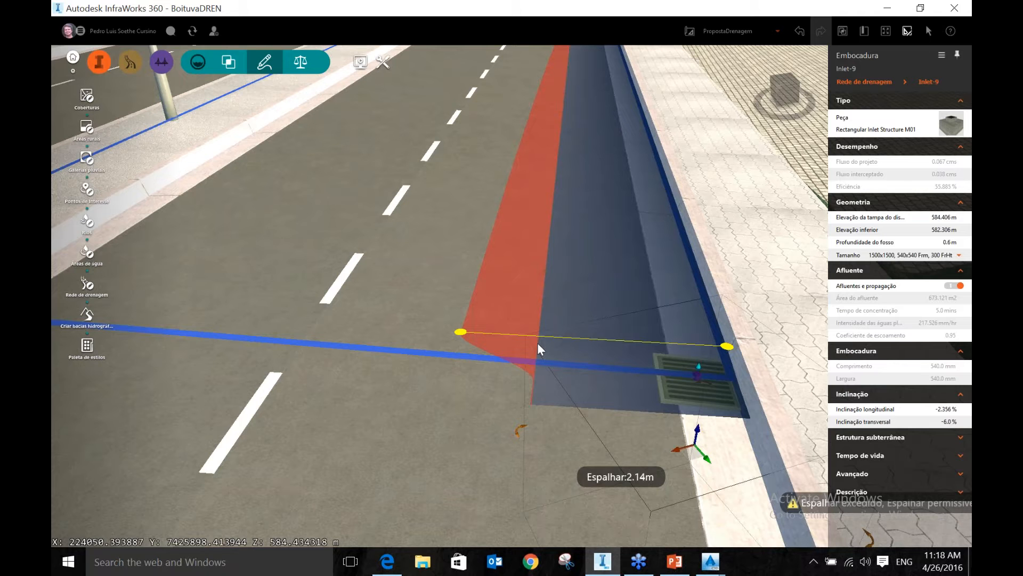
pyautogui.scroll(-3, 515, 342)
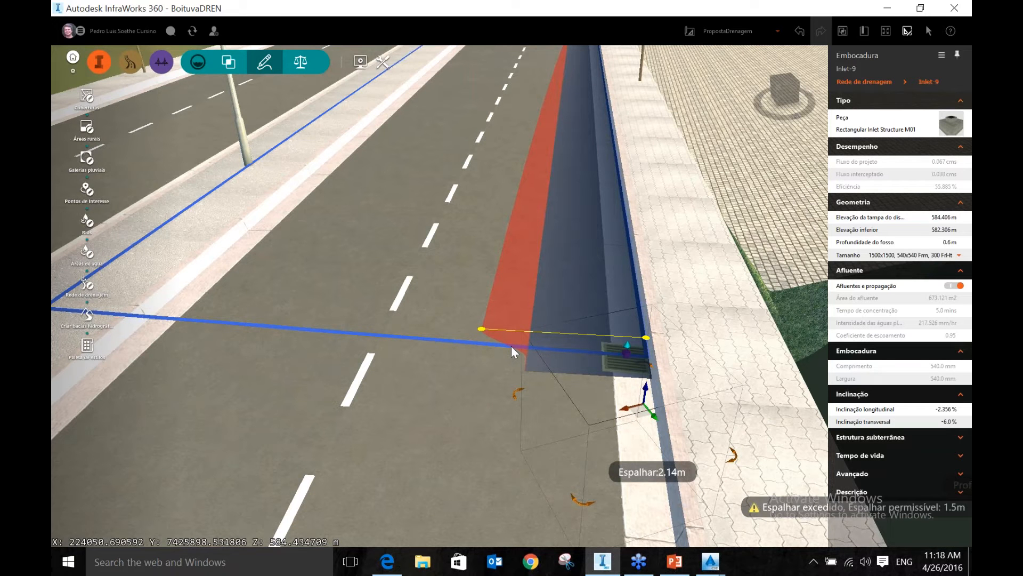
# Examine where the excess water spread begins along the gutter upstream of the selected inlet
pyautogui.scroll(-2, 511, 345)
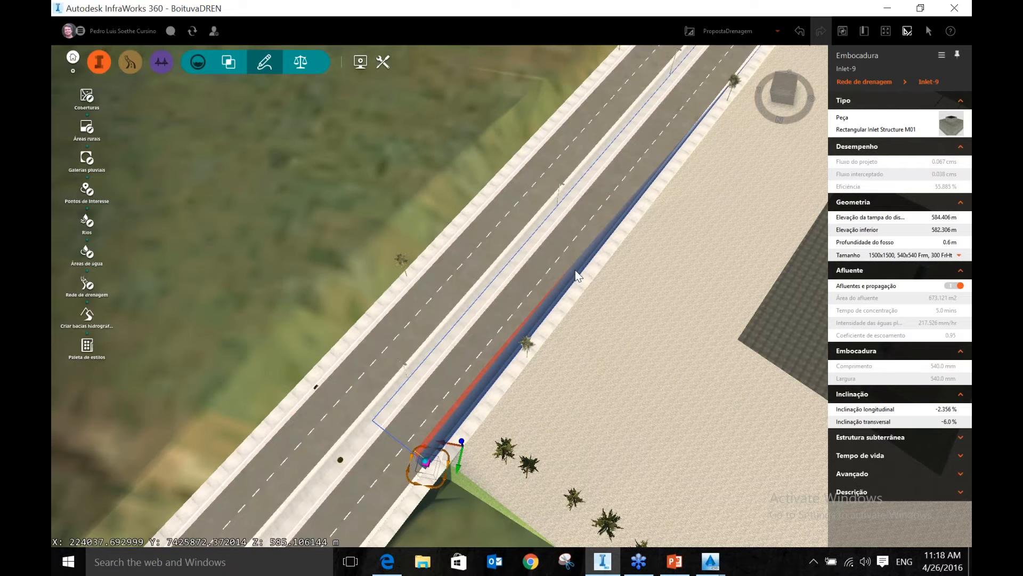
pyautogui.scroll(5, 576, 275)
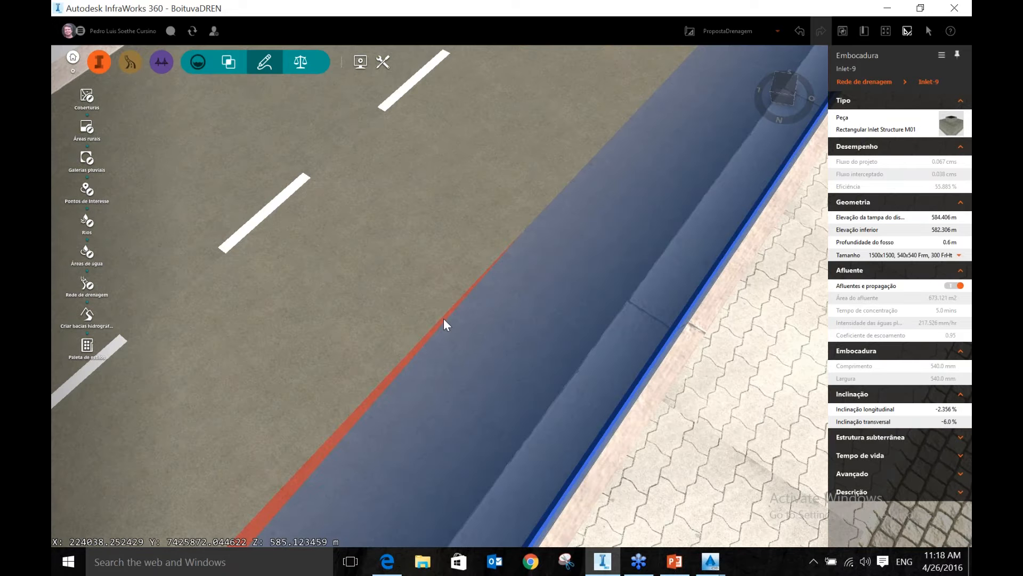
pyautogui.moveTo(443, 319); pyautogui.dragTo(521, 241)
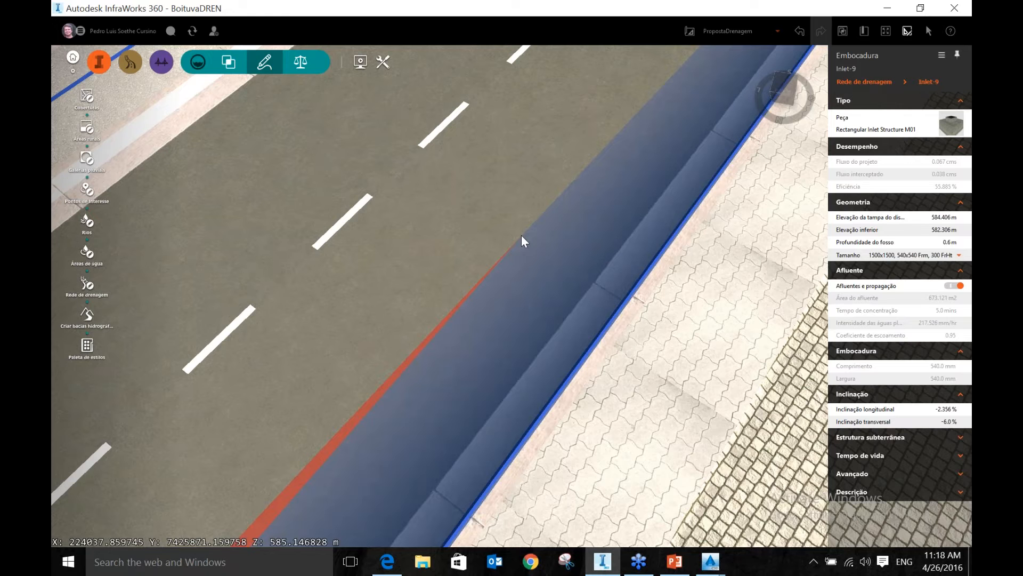
pyautogui.scroll(-5, 436, 423)
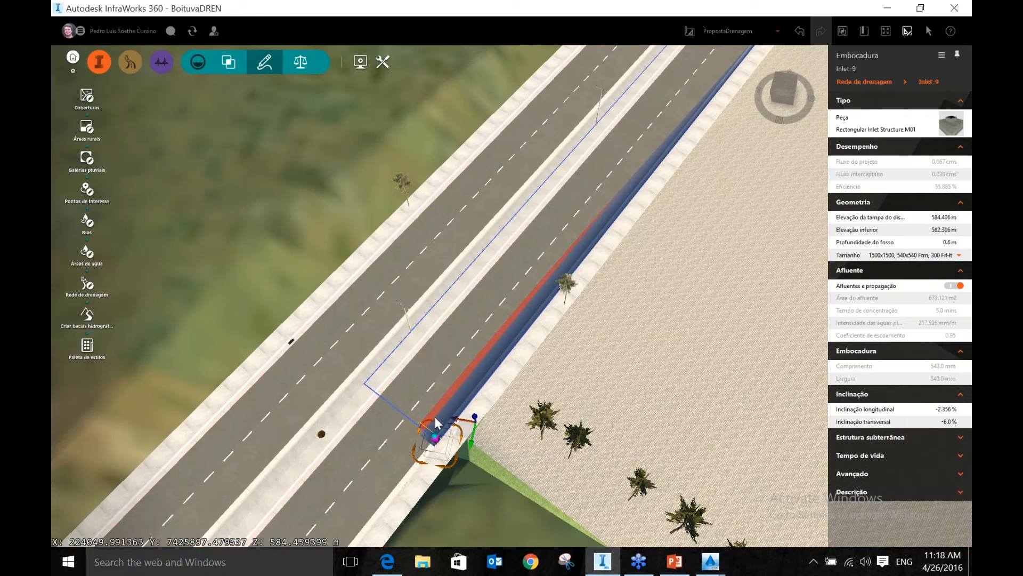
pyautogui.moveTo(436, 422); pyautogui.dragTo(464, 423, button='middle')
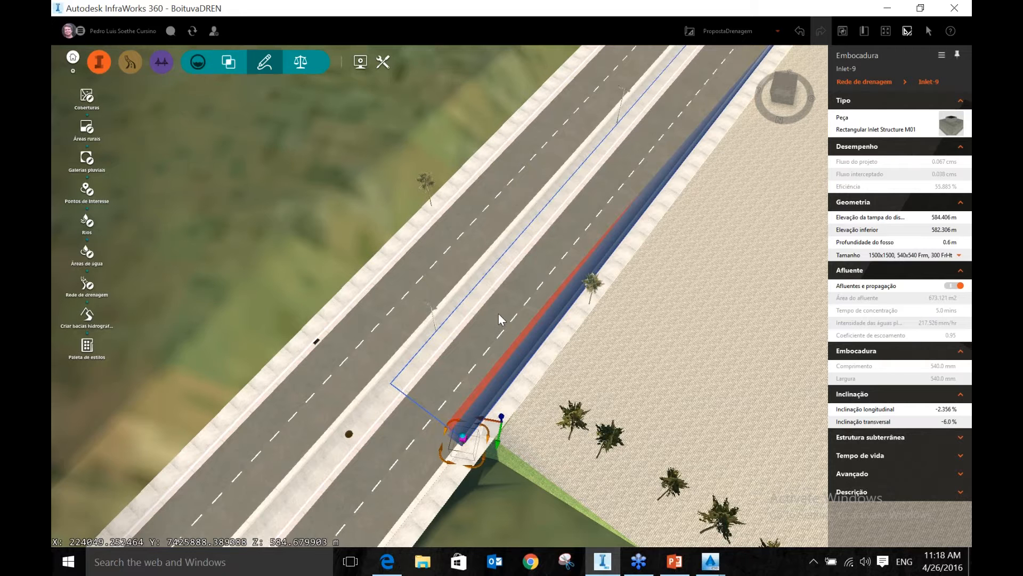
pyautogui.scroll(-2, 498, 313)
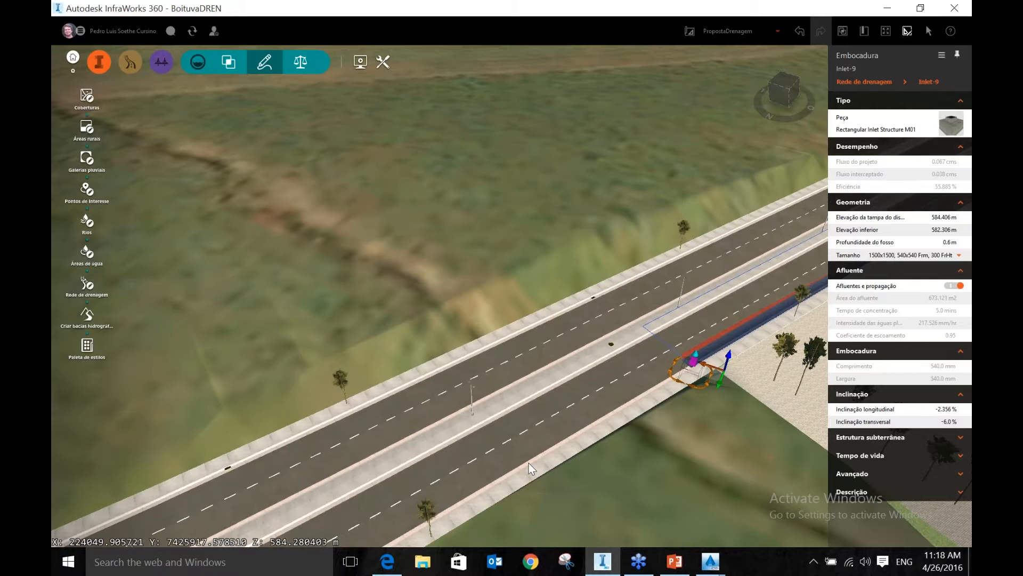
# Review the selected inlet's contributing strip along the road and the surrounding service station lot
pyautogui.moveTo(529, 462); pyautogui.dragTo(604, 309, button='middle')
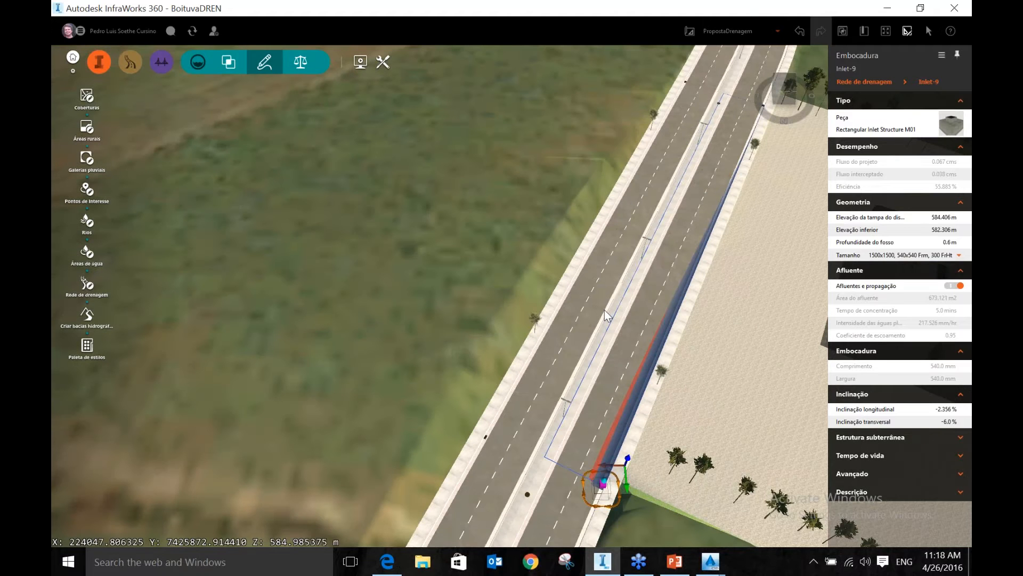
pyautogui.moveTo(604, 309); pyautogui.dragTo(612, 491, button='middle')
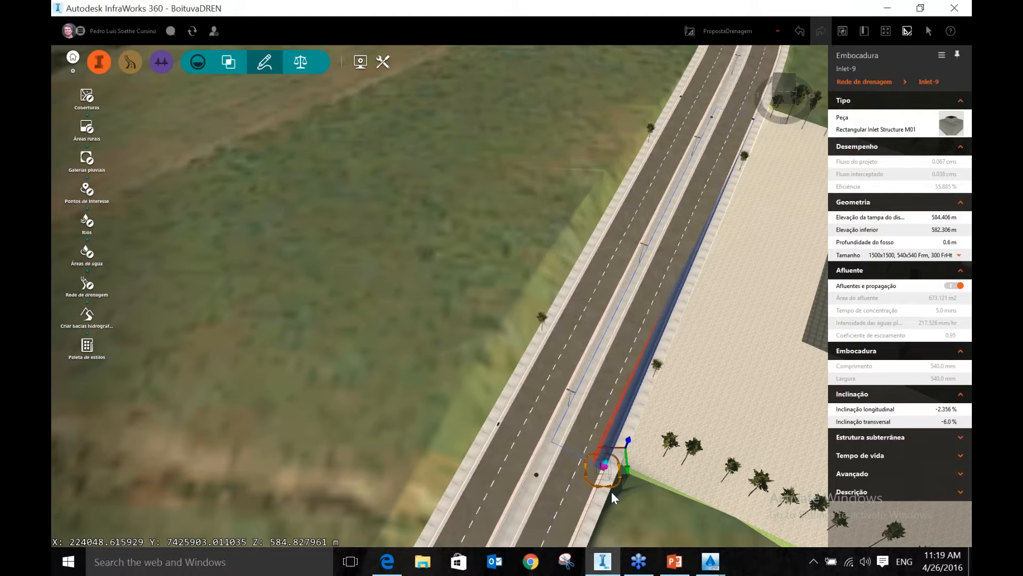
pyautogui.moveTo(612, 491); pyautogui.dragTo(468, 366, button='middle')
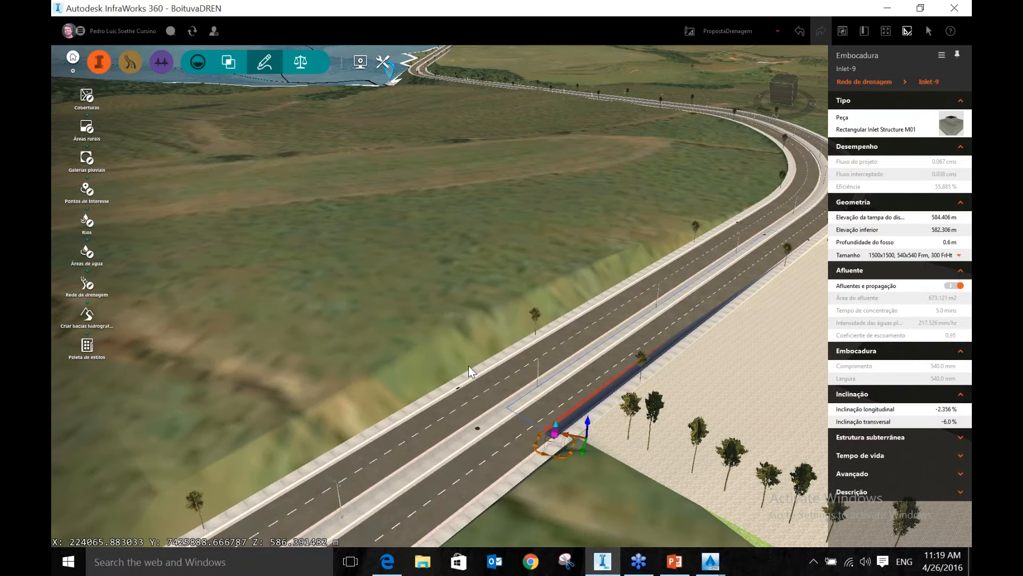
pyautogui.moveTo(469, 365); pyautogui.dragTo(538, 446, button='middle')
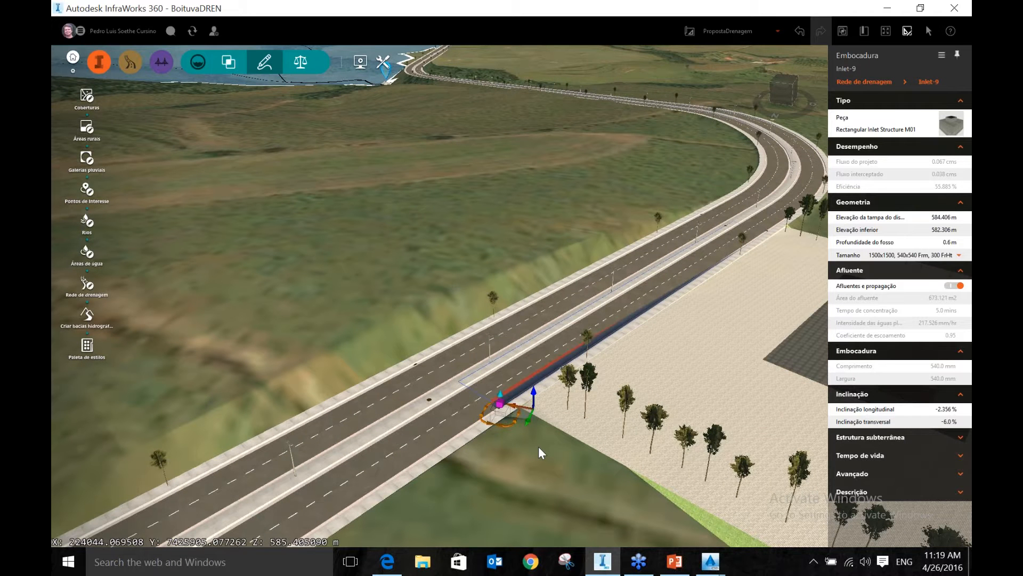
pyautogui.moveTo(538, 447); pyautogui.dragTo(608, 434, button='middle')
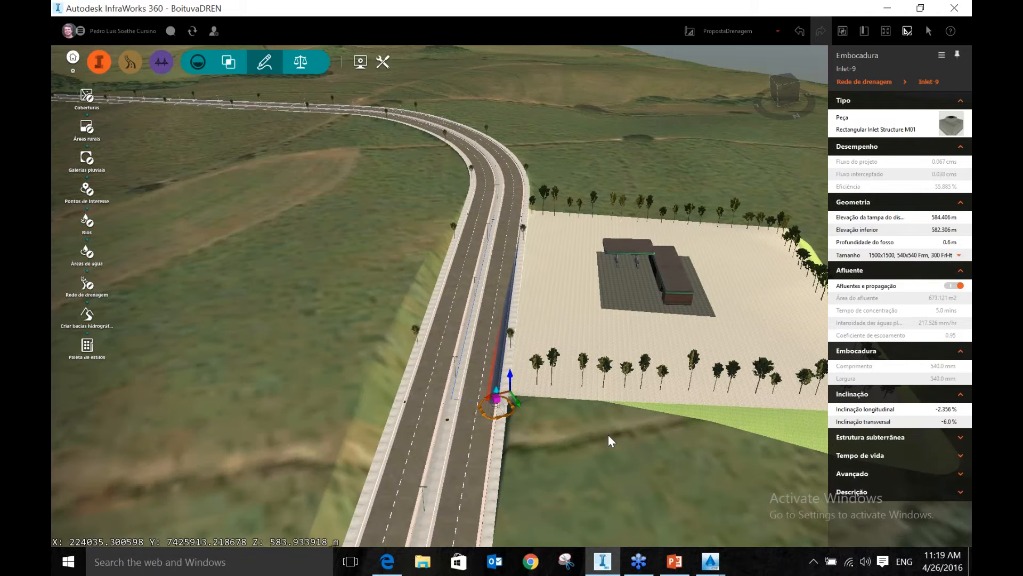
pyautogui.moveTo(608, 434); pyautogui.dragTo(452, 362, button='middle')
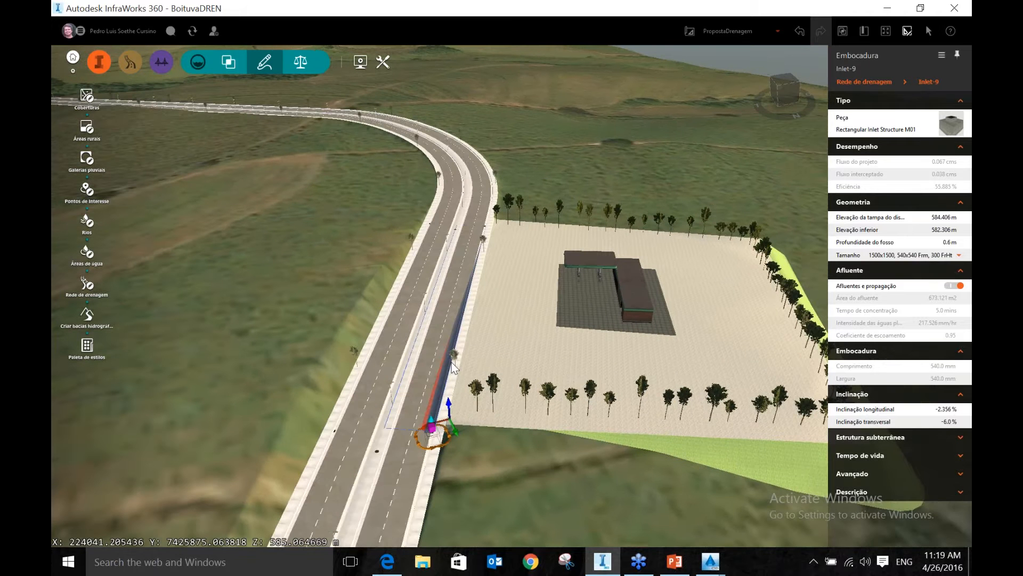
# Start drawing on the drainage network again and set the drawing mode to inlets with pipes (Bocas de Lobo e tubulações)
pyautogui.click(88, 287)
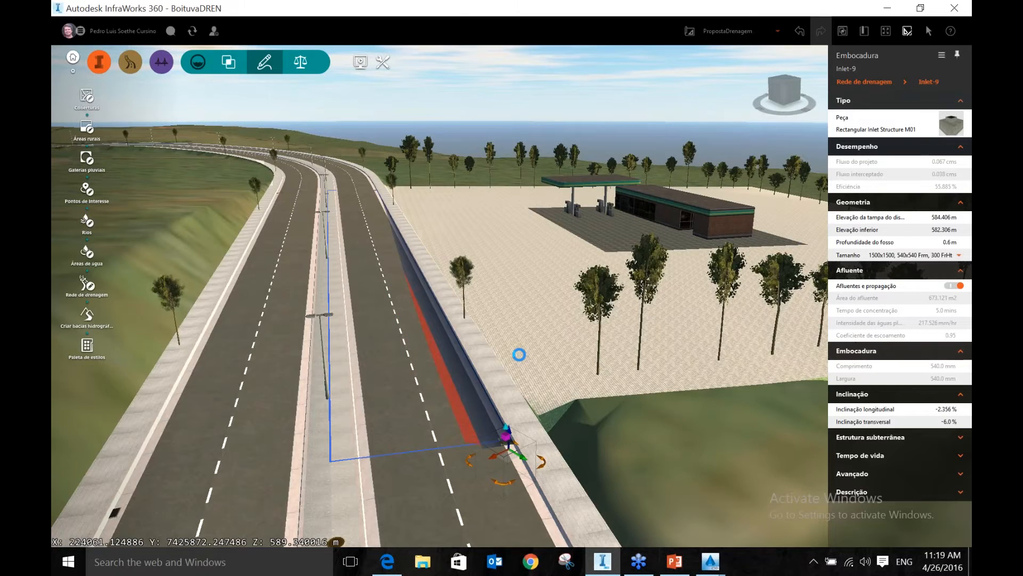
pyautogui.click(521, 354)
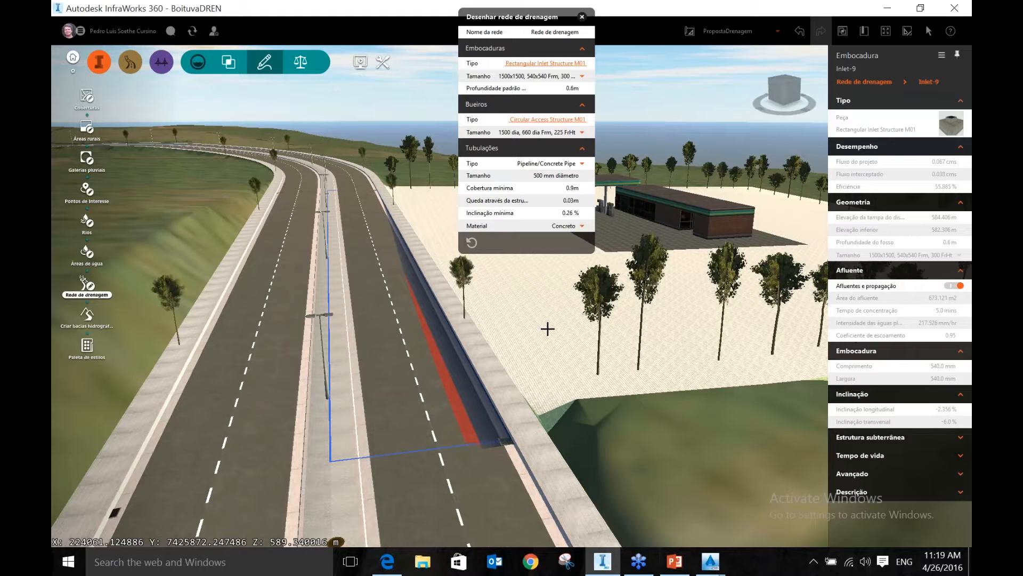
pyautogui.rightClick(546, 327)
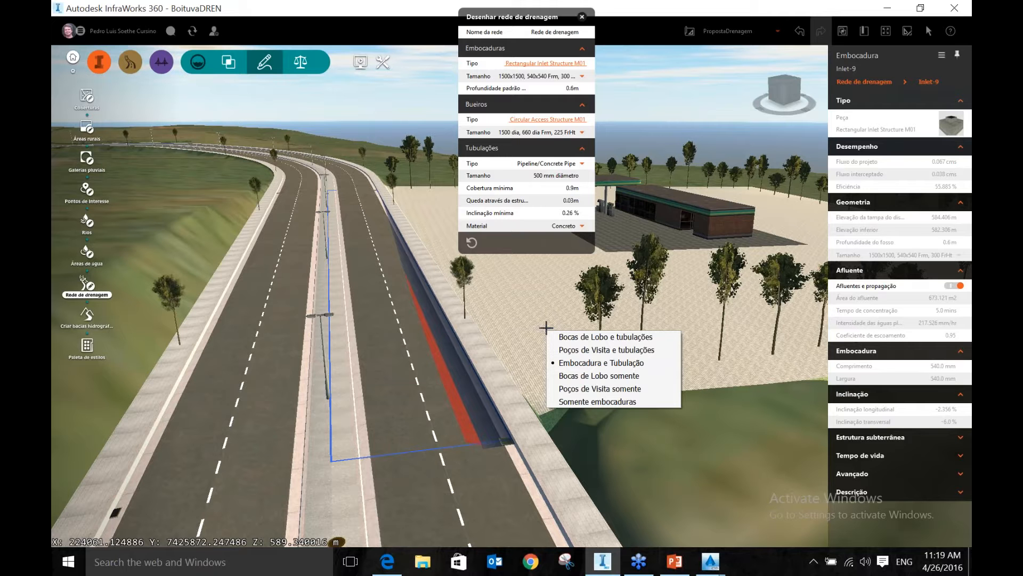
pyautogui.click(573, 337)
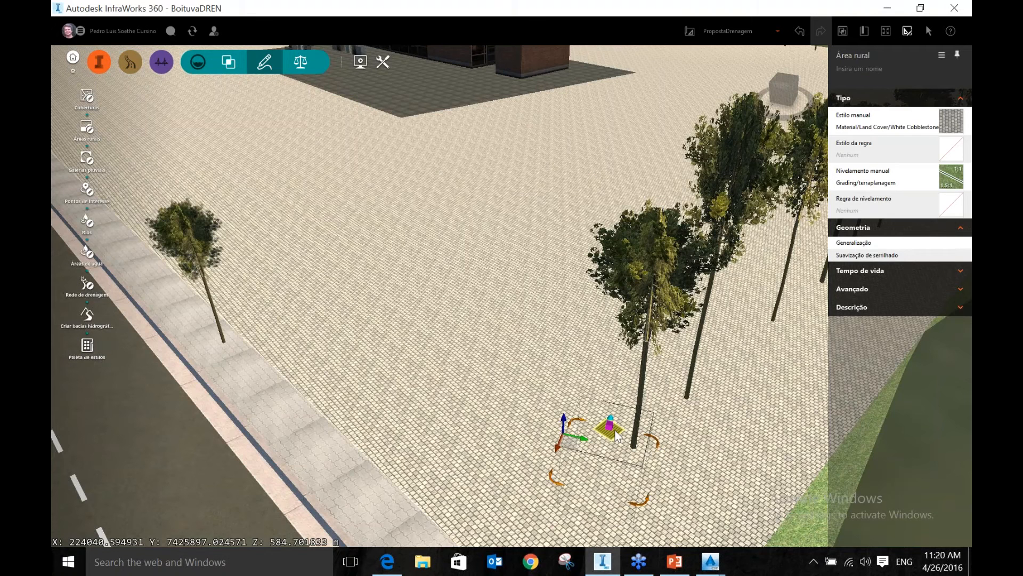
# Set the service station lot inlet's contributing area to 5000 m2, time of concentration to 15 mins and runoff coefficient to 0.95
pyautogui.click(615, 433)
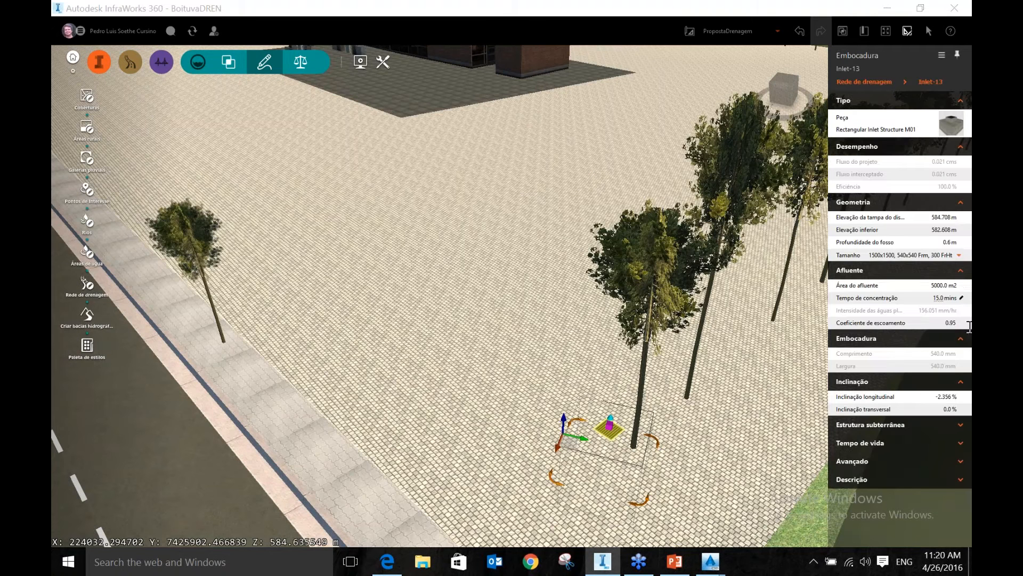
pyautogui.click(957, 323)
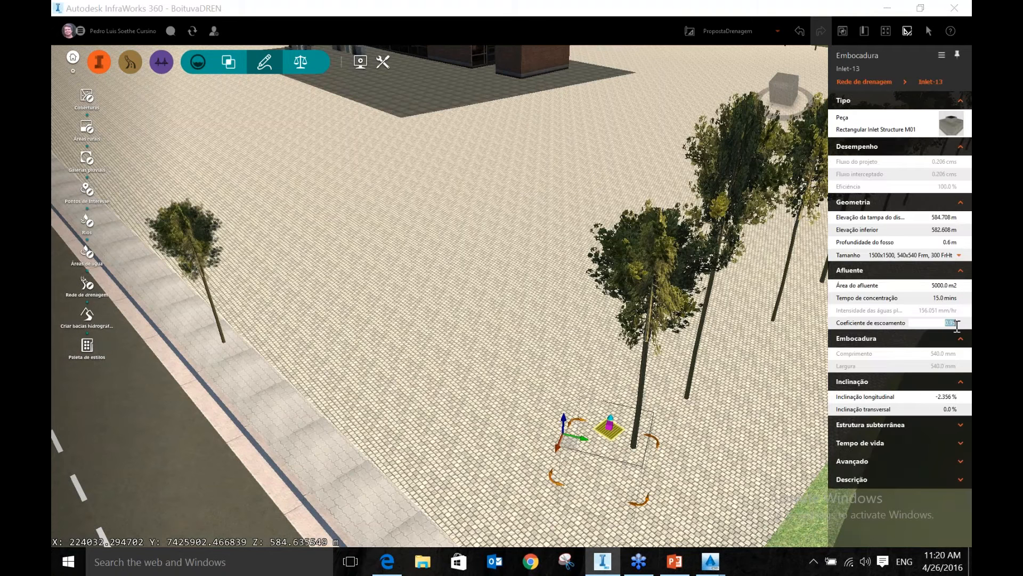
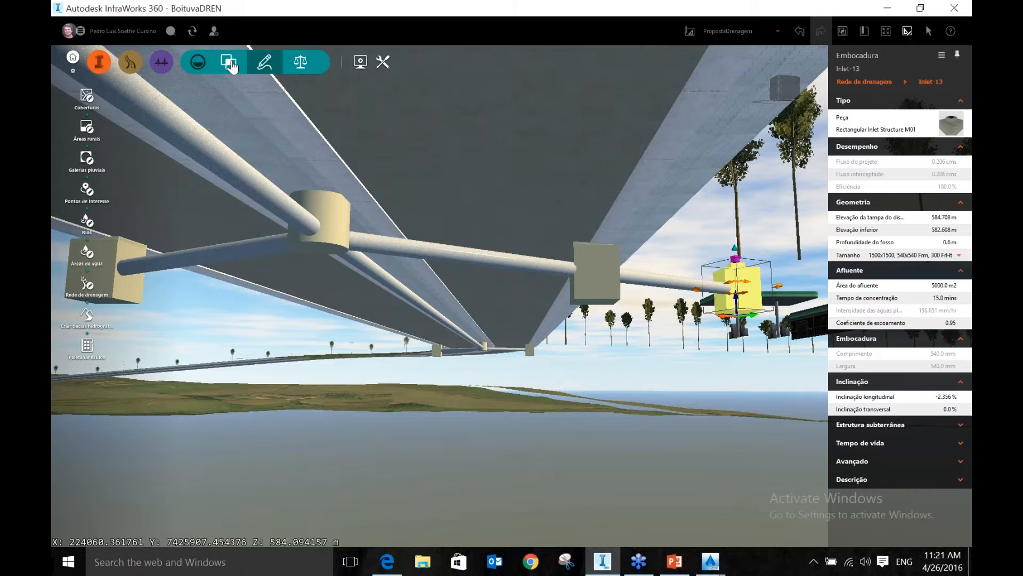
# Open the stormwater content (Conteúdo de águas pluviais) with the model's IDF rainfall definitions
pyautogui.click(229, 62)
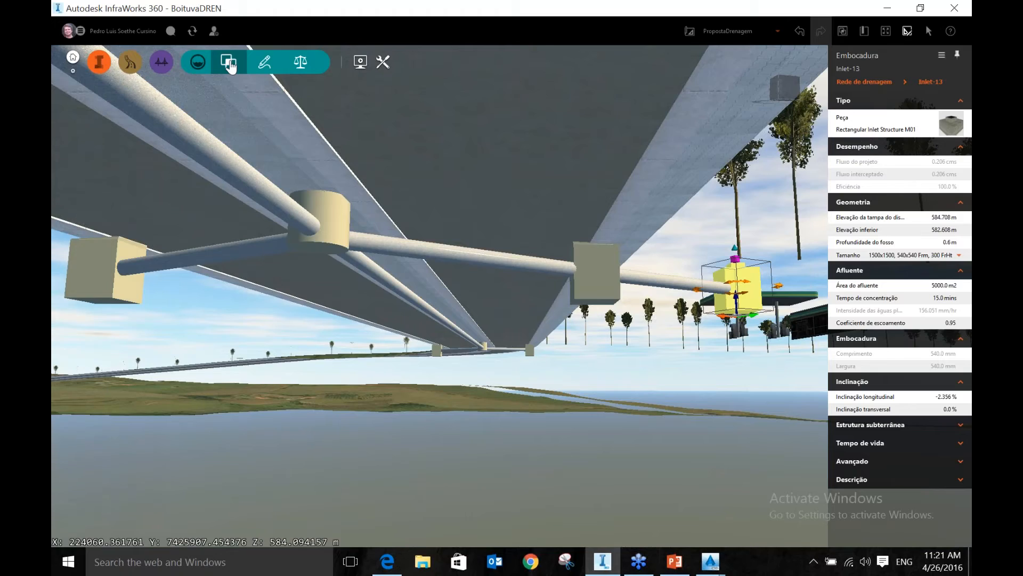
pyautogui.click(229, 62)
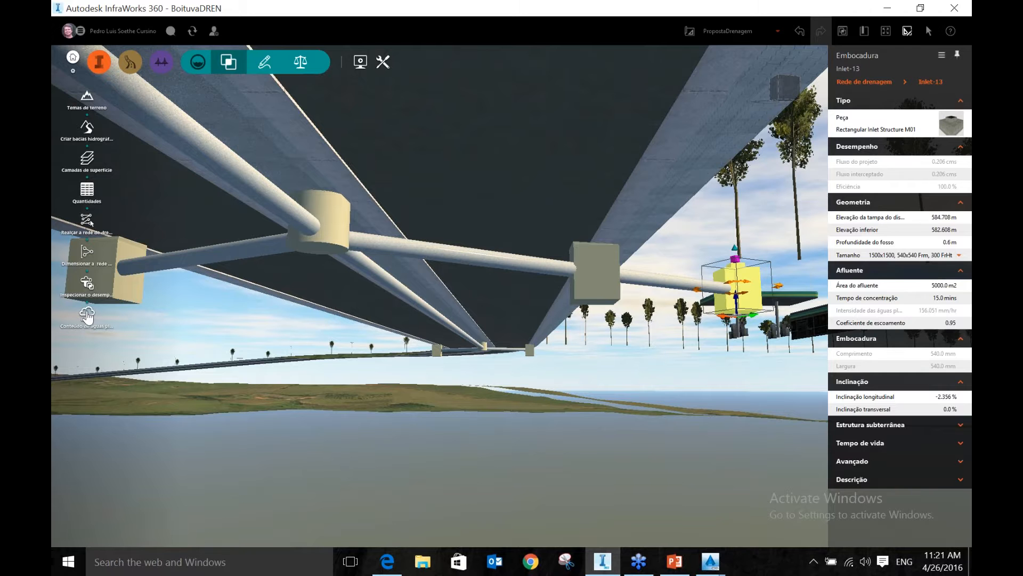
pyautogui.click(87, 315)
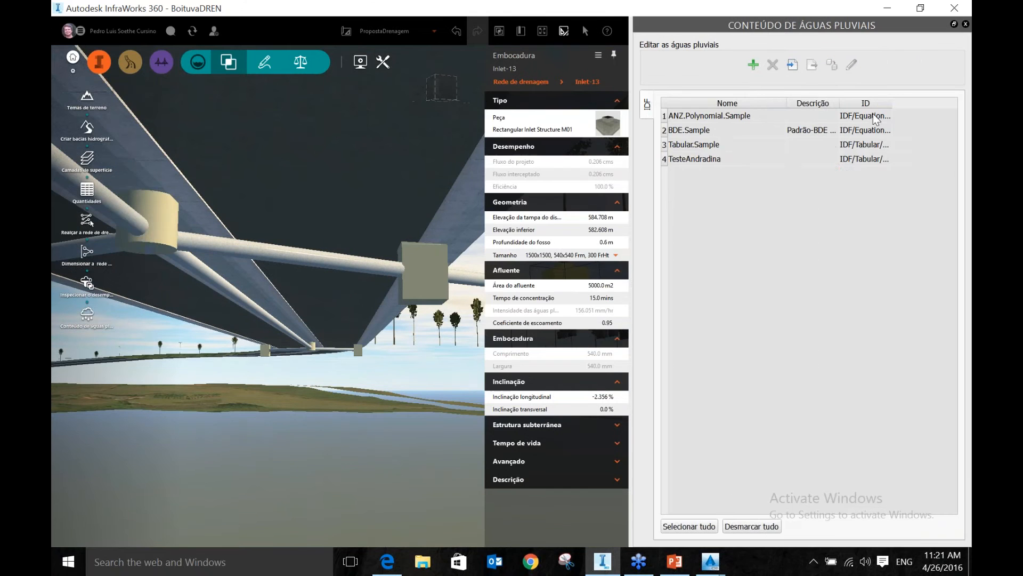
# Examine the curve, equation and parameter table of the ANZ.Polynomial.Sample IDF definition, then close it without changes
pyautogui.click(723, 160)
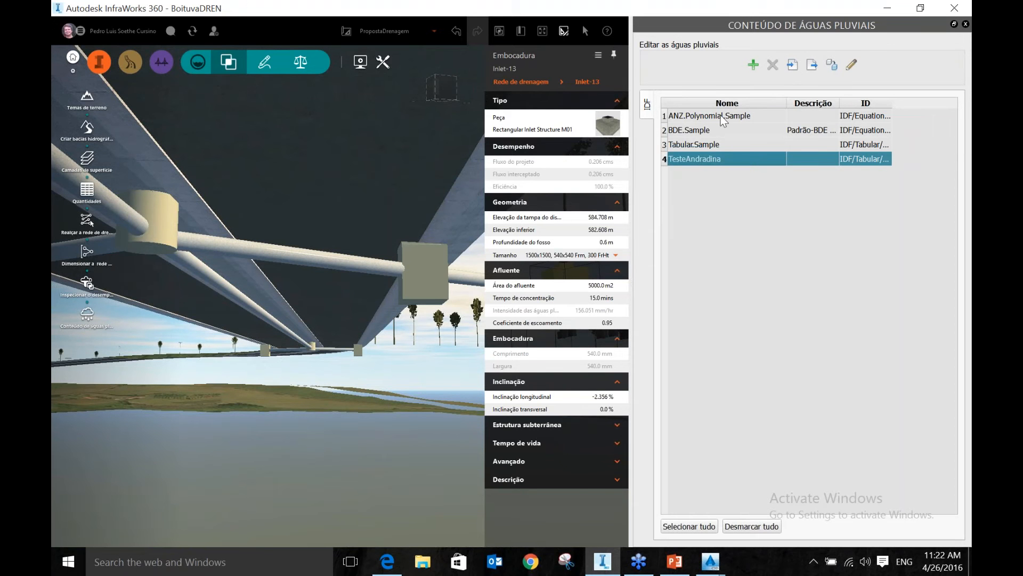
pyautogui.click(851, 68)
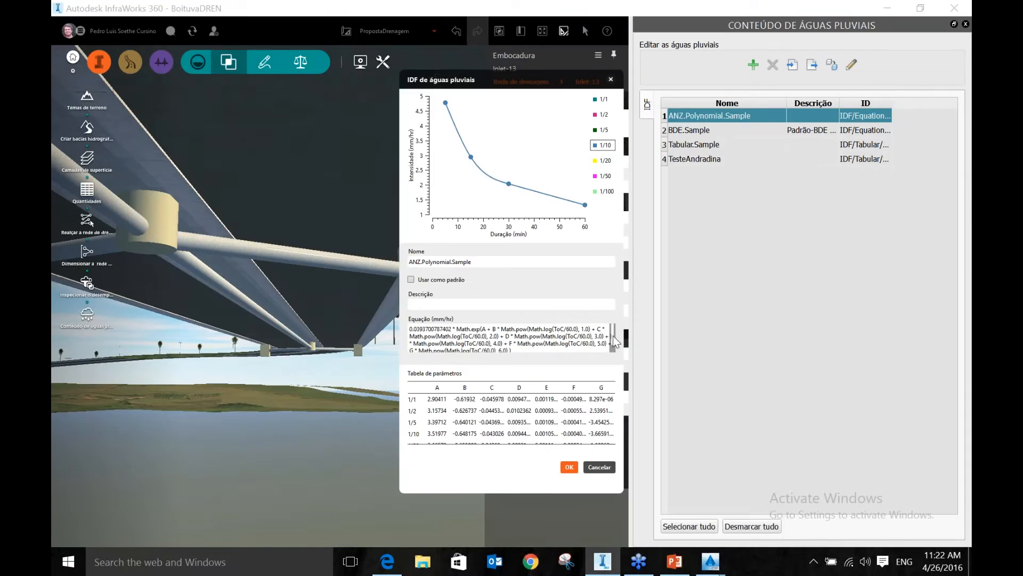
pyautogui.scroll(-1, 613, 350)
pyautogui.scroll(1, 612, 335)
pyautogui.scroll(-1, 613, 336)
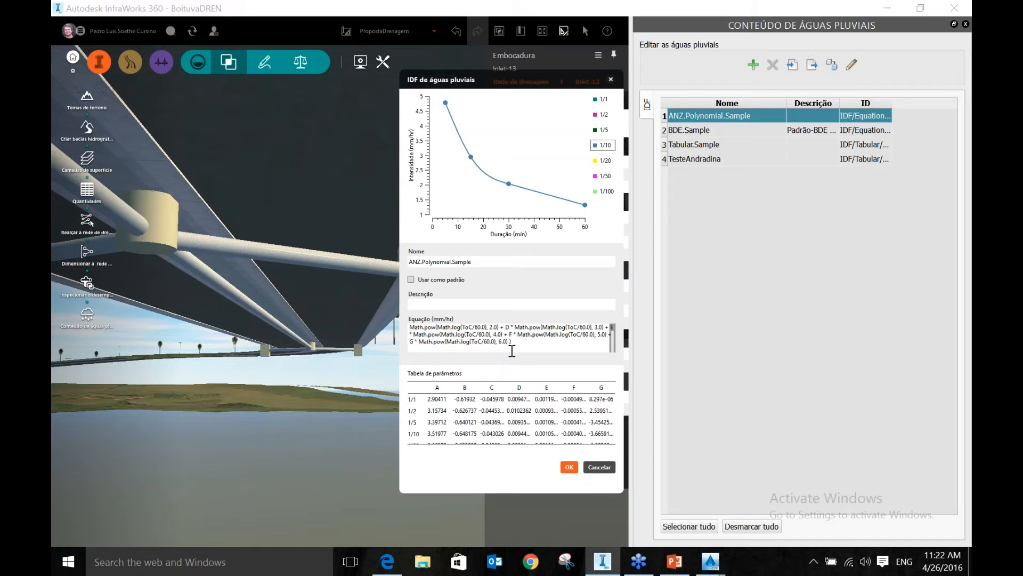
pyautogui.moveTo(511, 348); pyautogui.dragTo(423, 319)
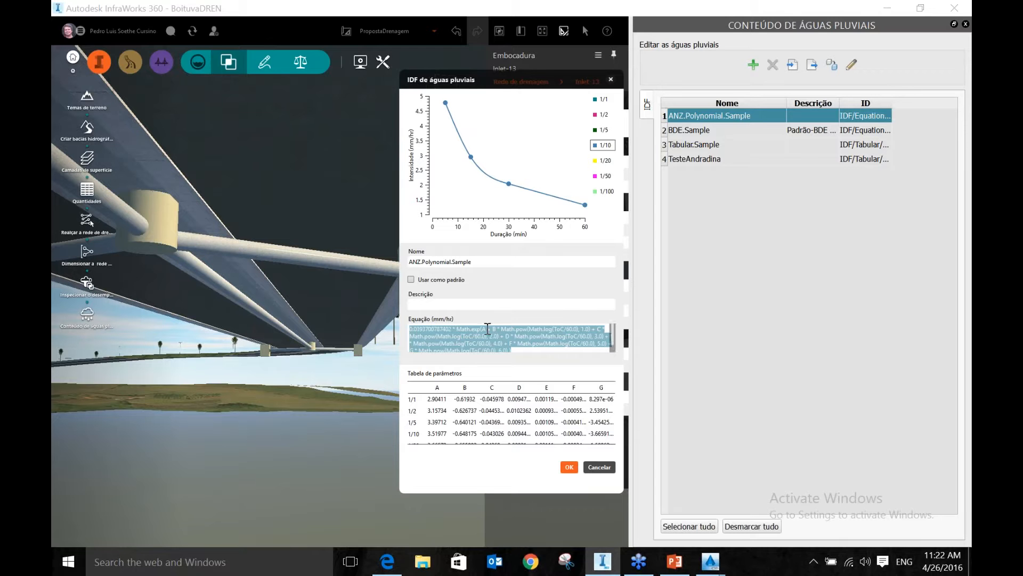
pyautogui.click(484, 329)
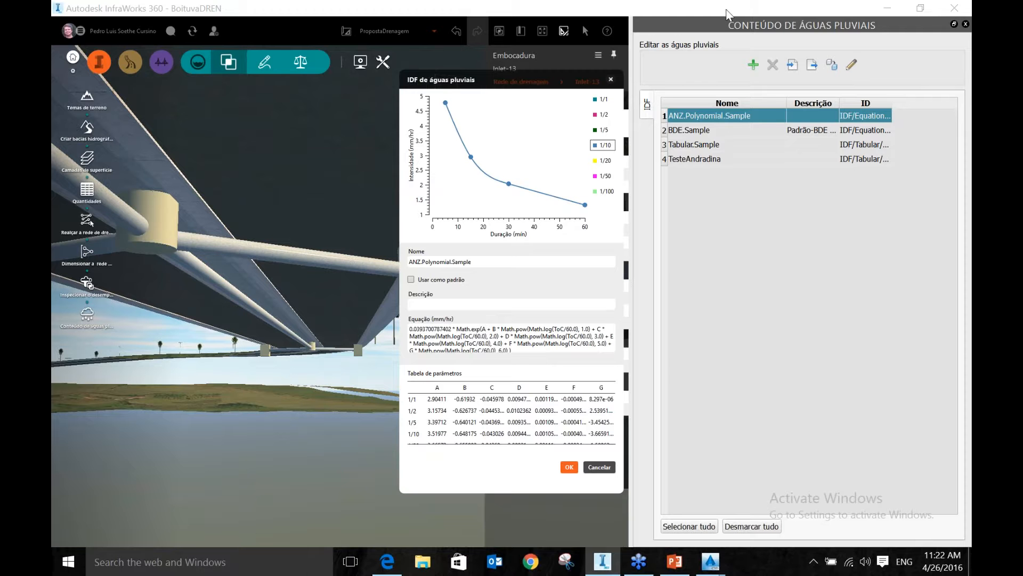
pyautogui.click(611, 80)
# Examine the equation and parameters of the BDE.Sample IDF definition and close it
pyautogui.click(692, 130)
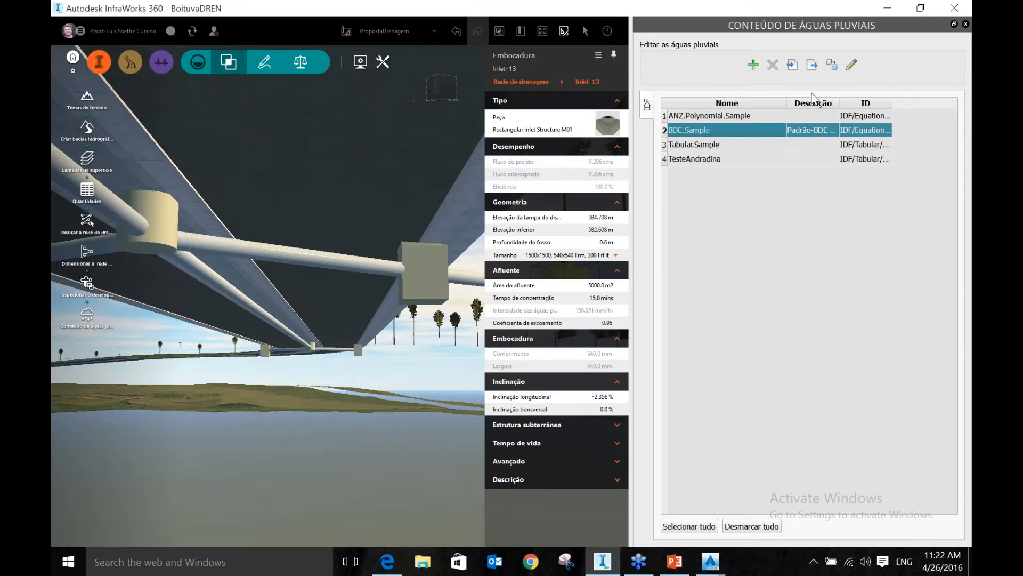
pyautogui.click(852, 67)
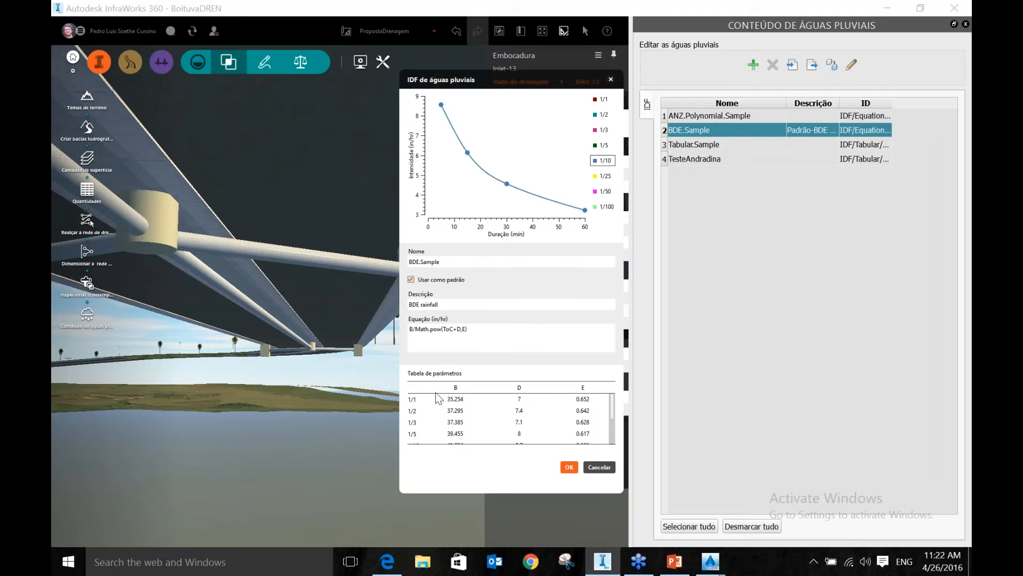
pyautogui.moveTo(413, 329); pyautogui.dragTo(484, 341)
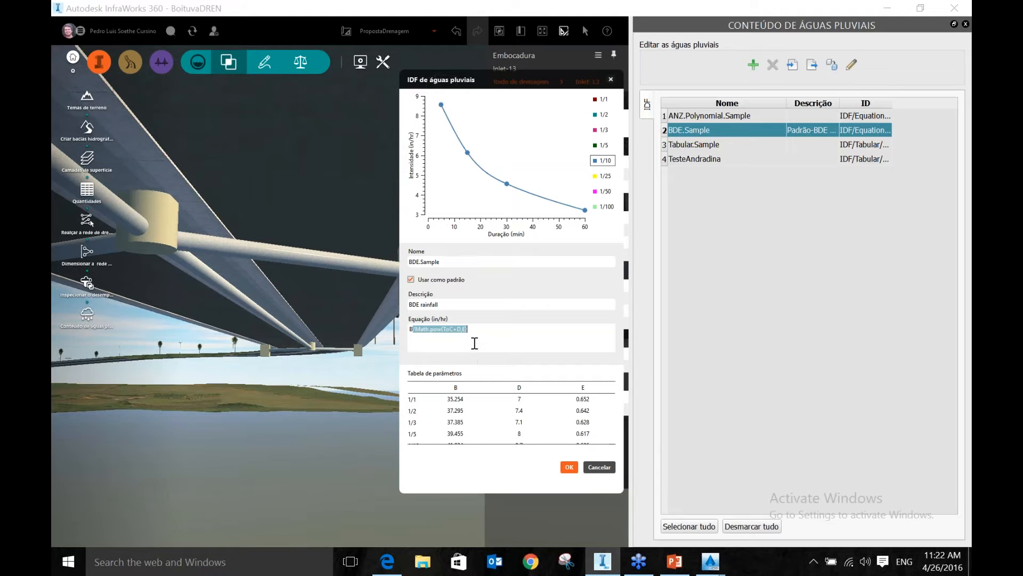
pyautogui.click(611, 79)
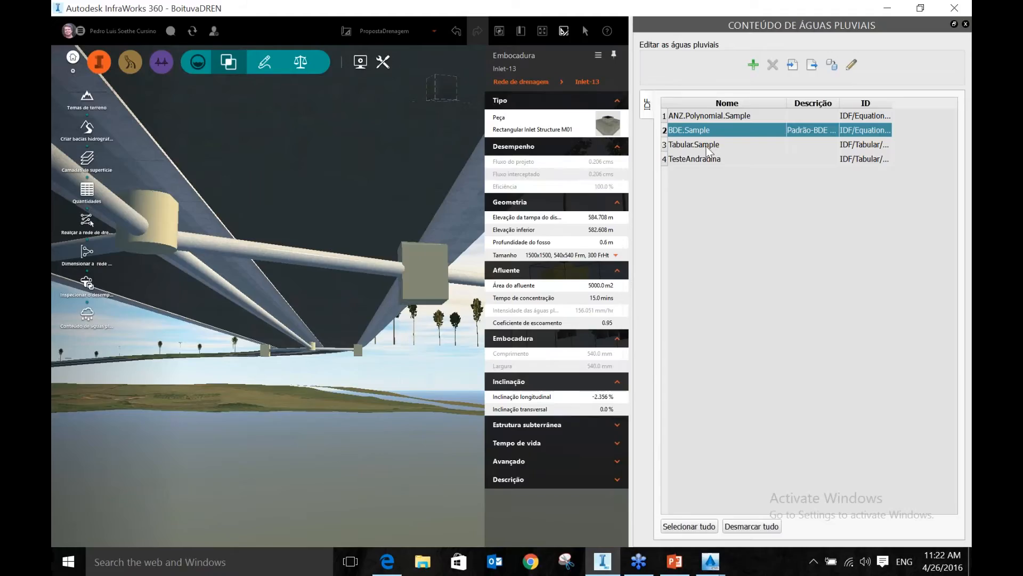
# Review the Tabular.Sample IDF definition's curve and intensity table, then close it
pyautogui.click(709, 147)
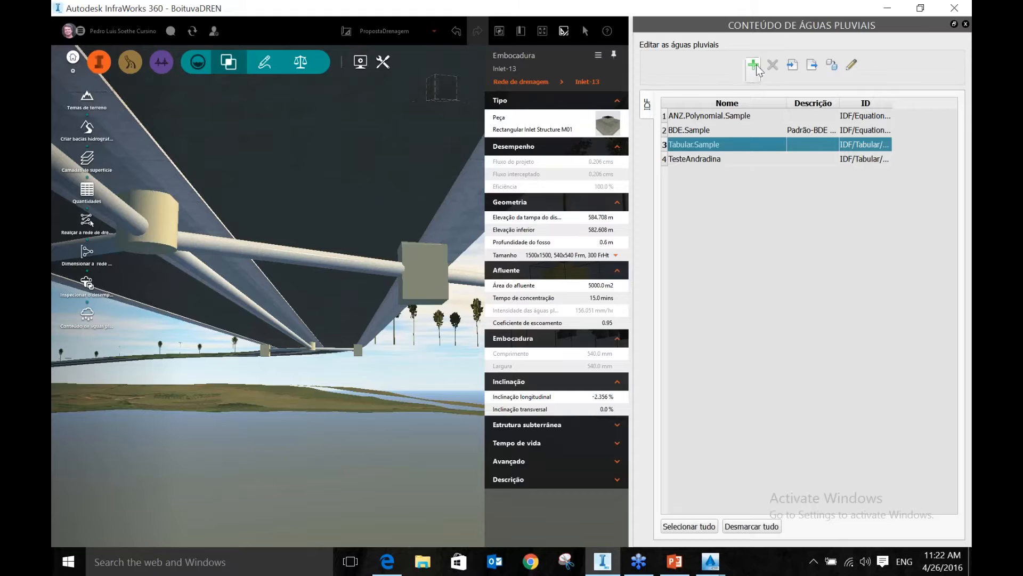
pyautogui.click(852, 68)
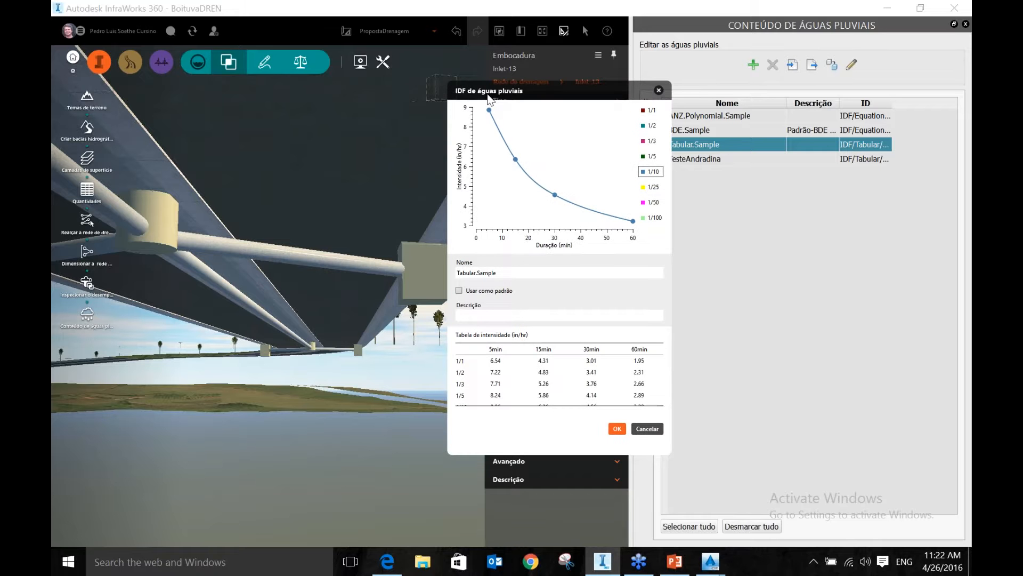
pyautogui.click(659, 90)
# Open the TesteAndradina IDF definition, review its intensity table and plot the 1/2, 1/5, 1/15 and 1/20 curves
pyautogui.click(725, 158)
pyautogui.click(851, 64)
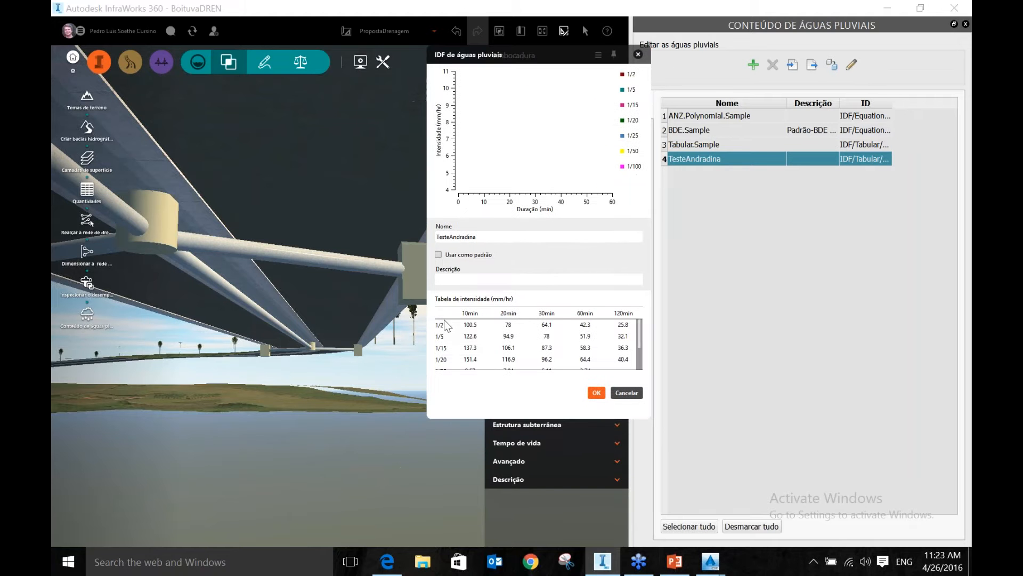
pyautogui.click(474, 326)
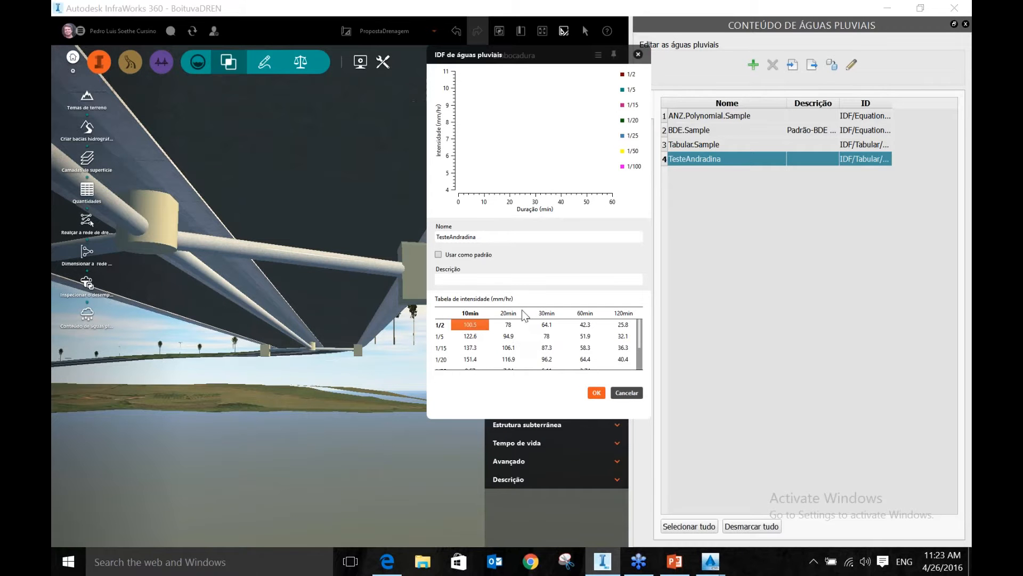
pyautogui.click(512, 326)
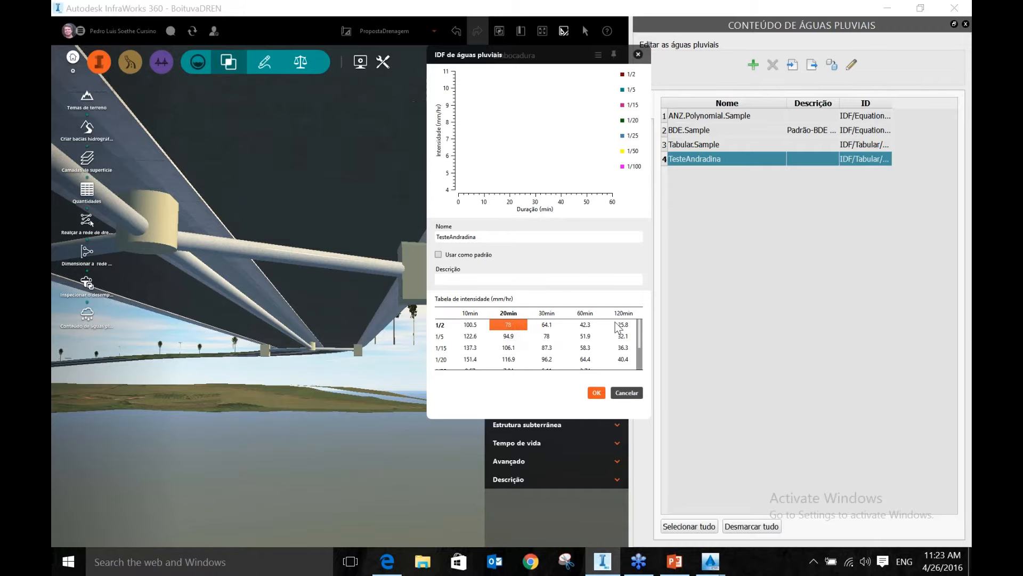
pyautogui.click(627, 76)
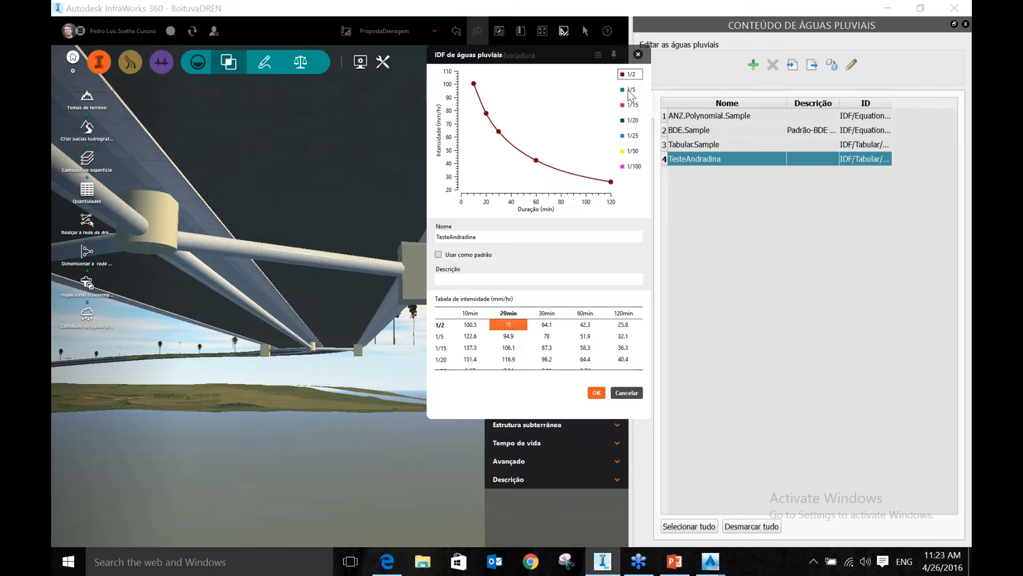
pyautogui.click(630, 89)
pyautogui.click(630, 105)
pyautogui.click(630, 121)
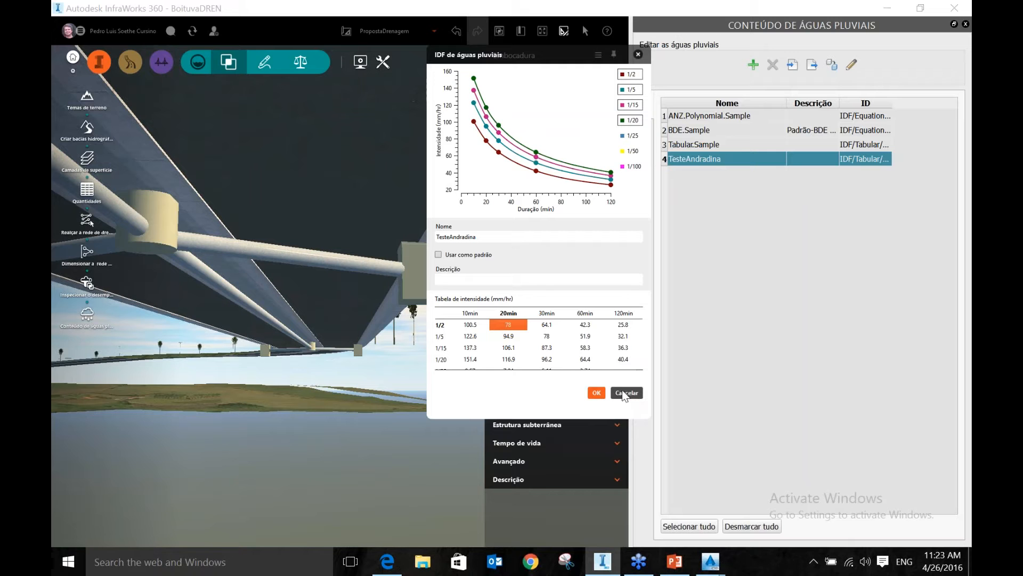
# Make TesteAndradina the default rainfall definition and save it
pyautogui.click(459, 256)
pyautogui.click(597, 393)
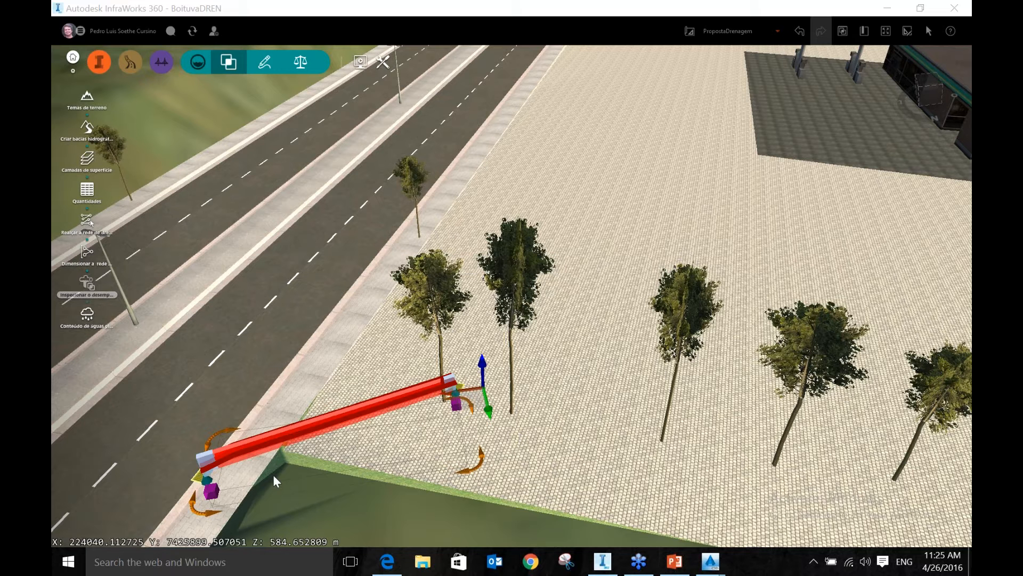
# Size the drainage network using the TesteAndradina rainfall with PEA set to 1/20, keeping concrete pipes
pyautogui.moveTo(273, 475); pyautogui.dragTo(258, 460)
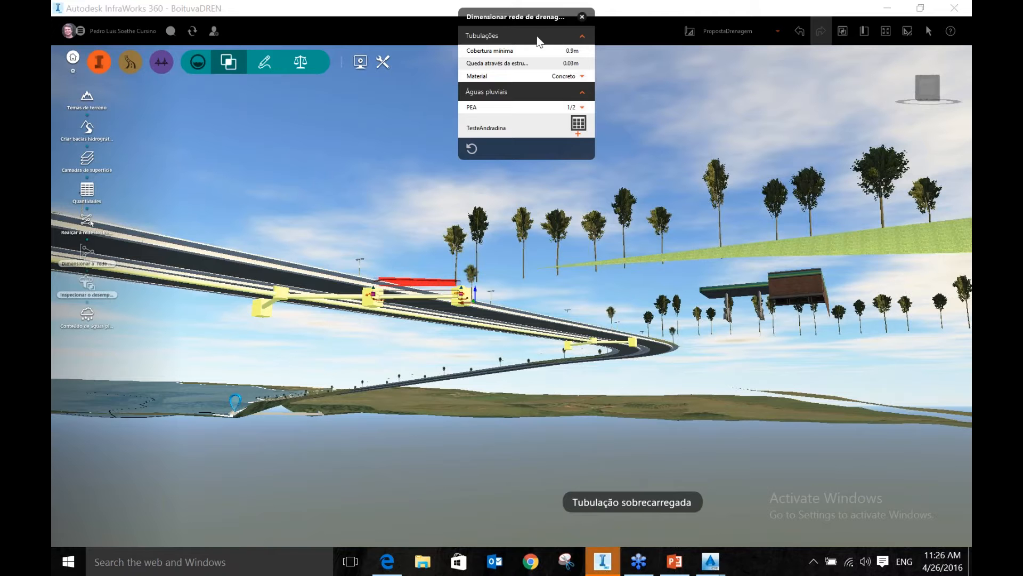
pyautogui.moveTo(532, 19); pyautogui.dragTo(522, 79)
pyautogui.click(561, 122)
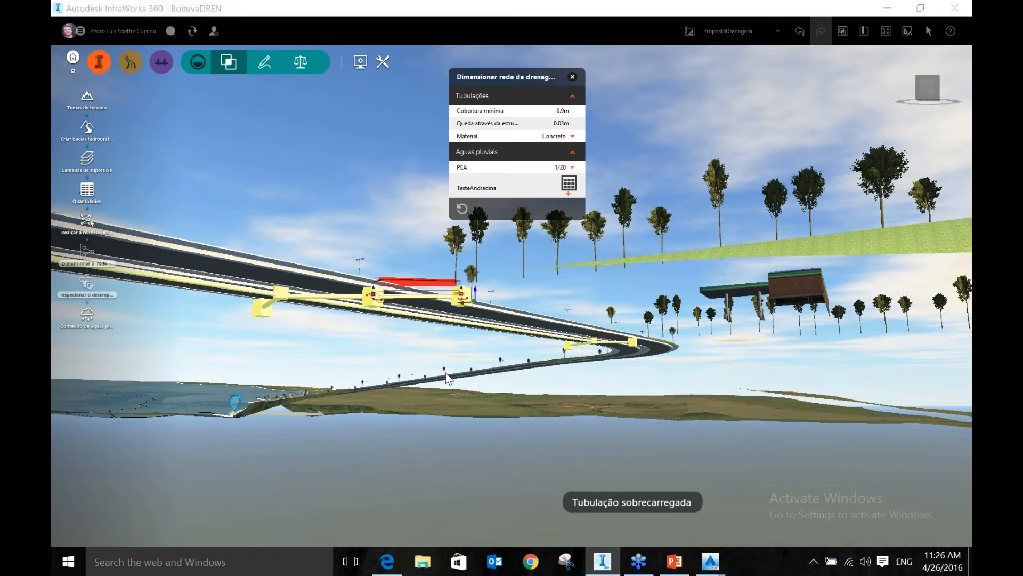
pyautogui.moveTo(445, 373); pyautogui.dragTo(446, 397)
pyautogui.doubleClick(562, 435)
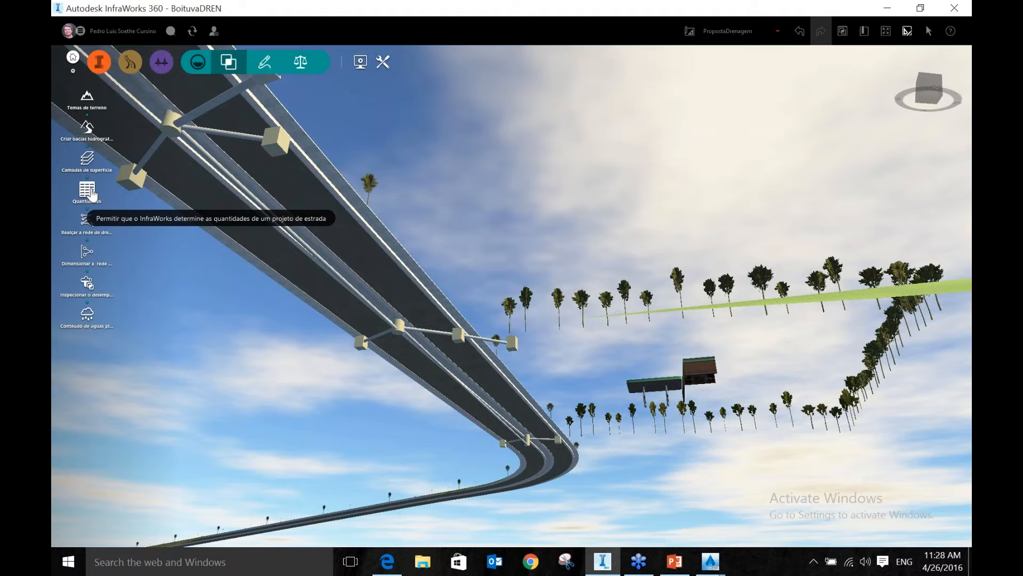
# Review the quantities of culverts, inlets, manholes, pipes and end structures for the road, then close the report
pyautogui.click(88, 192)
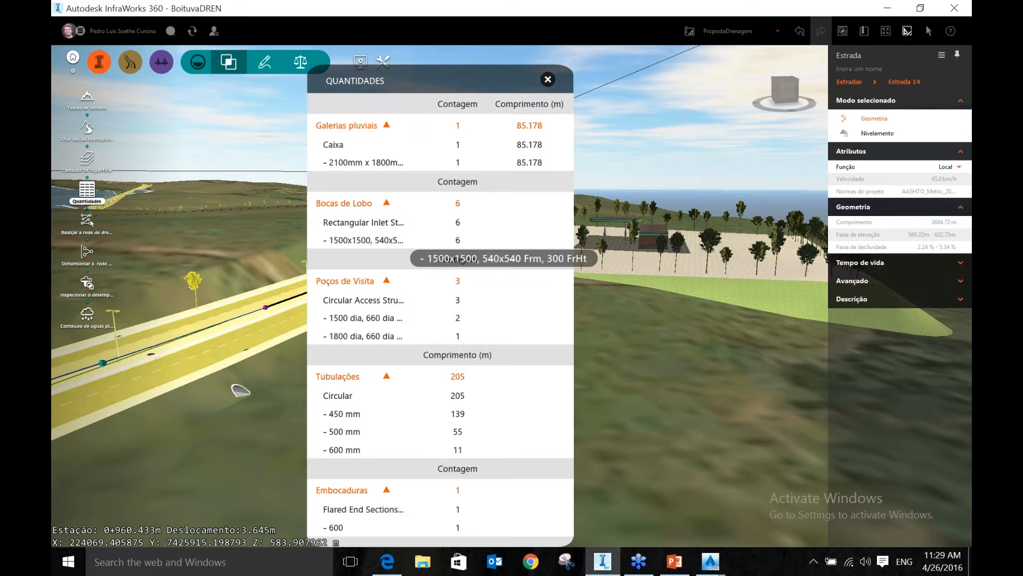
pyautogui.click(548, 79)
pyautogui.moveTo(391, 397); pyautogui.dragTo(380, 405)
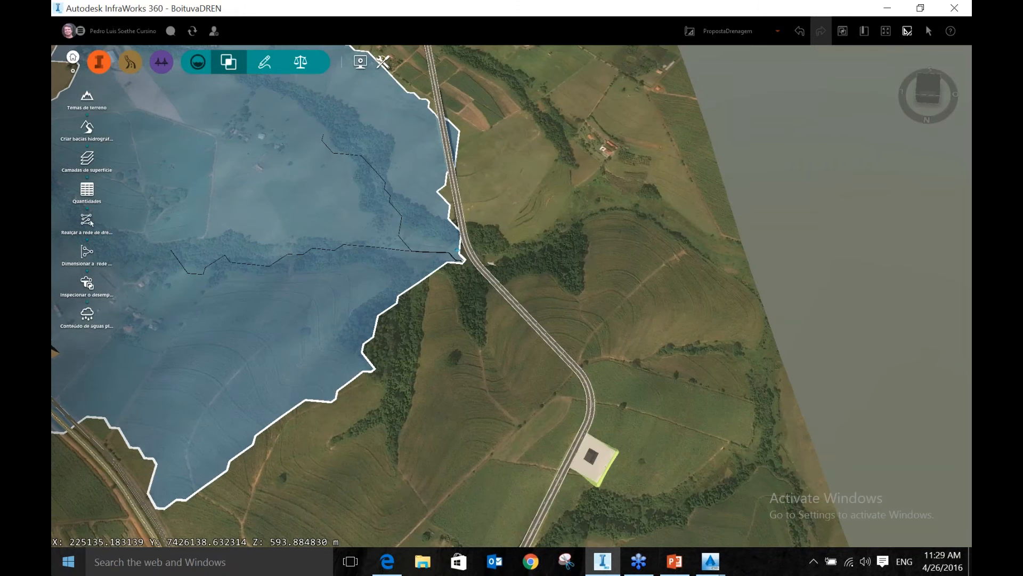
# Switch to Civil 3D, select boituva-dren.imx as the InfraWorks 360 model to open, and use its SA-SIR-23S coordinate system for Drawing1
pyautogui.hotkey('alt', 'Tab')
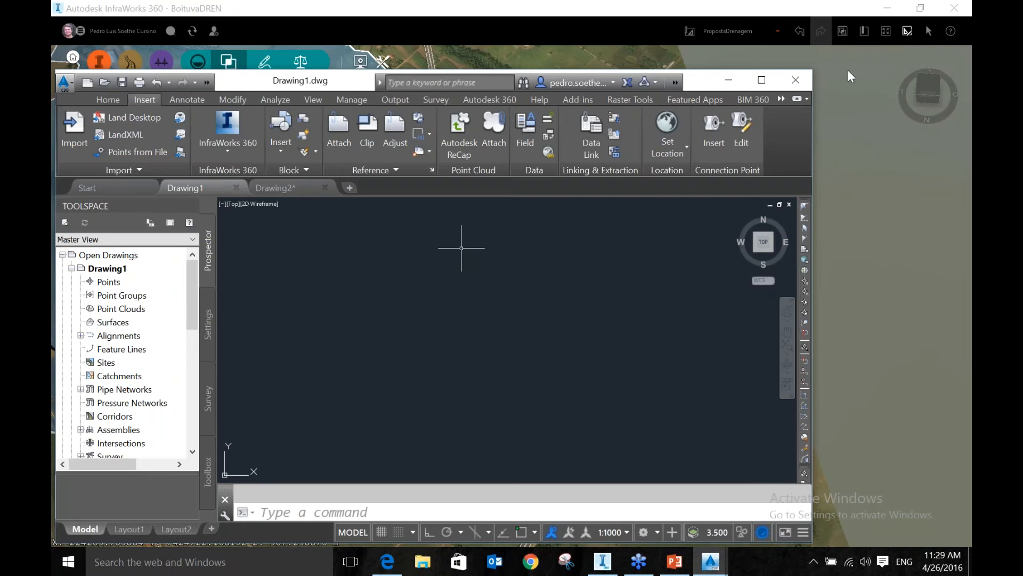
pyautogui.click(762, 80)
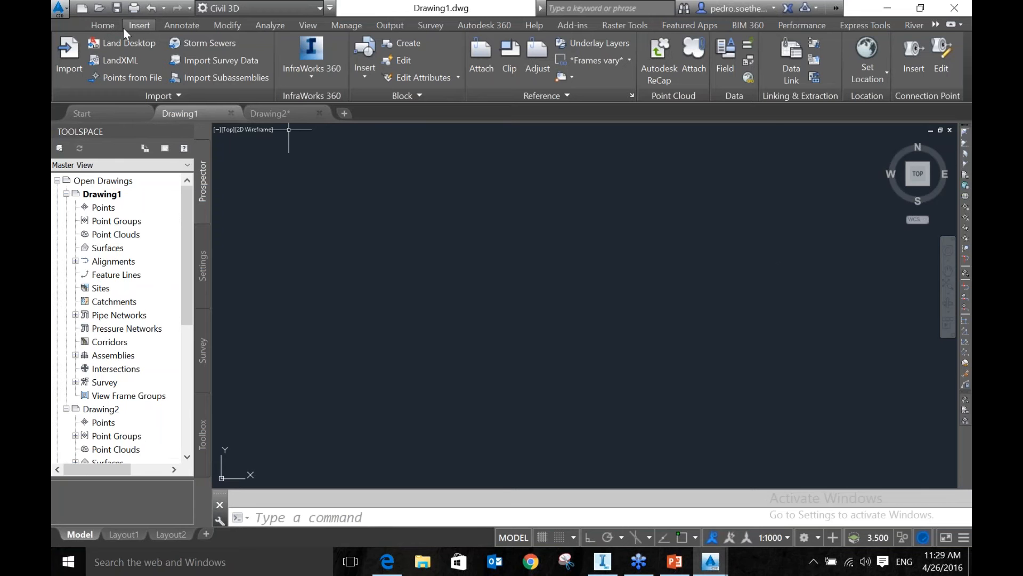
pyautogui.click(316, 75)
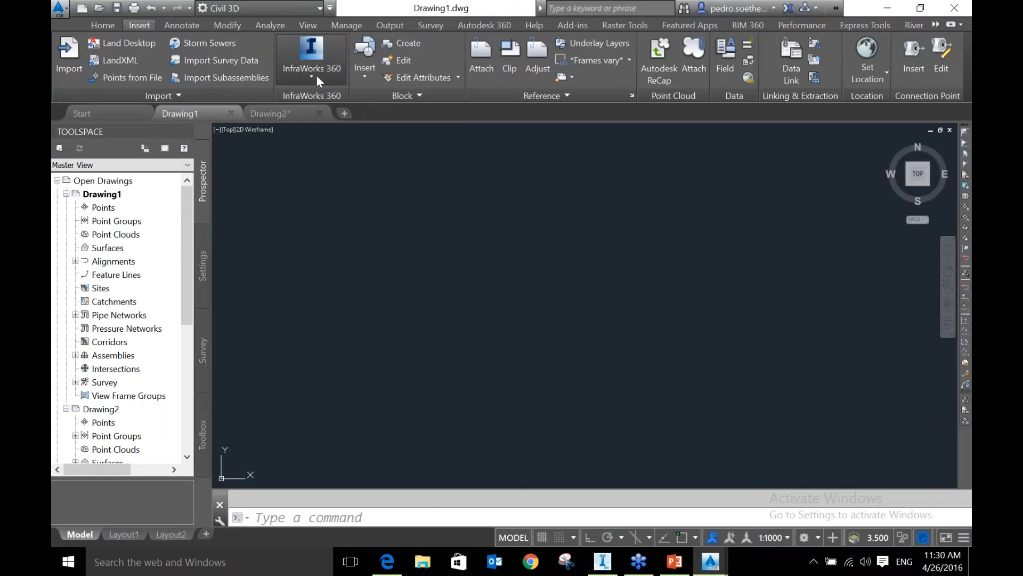
pyautogui.click(311, 76)
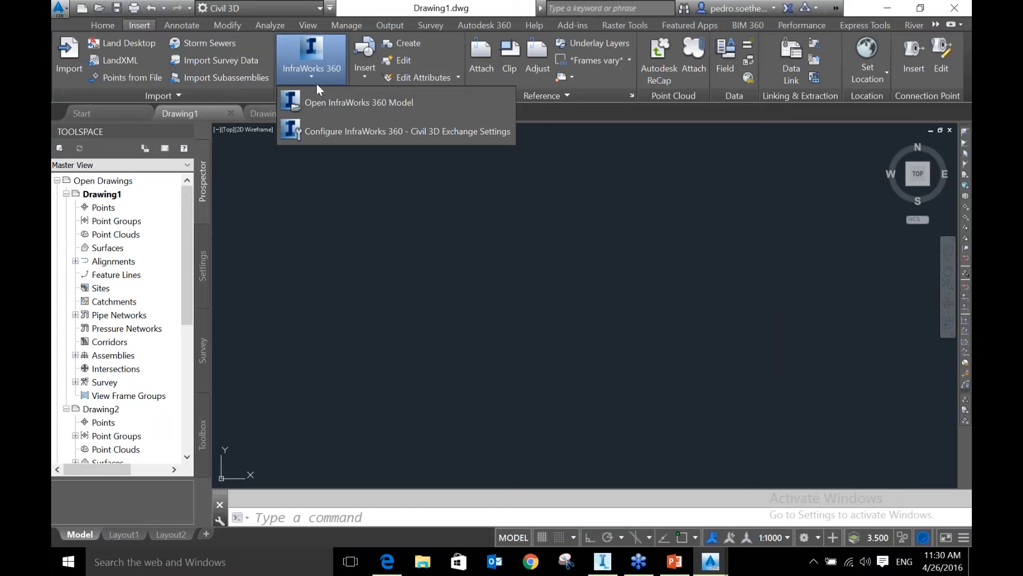
pyautogui.click(337, 102)
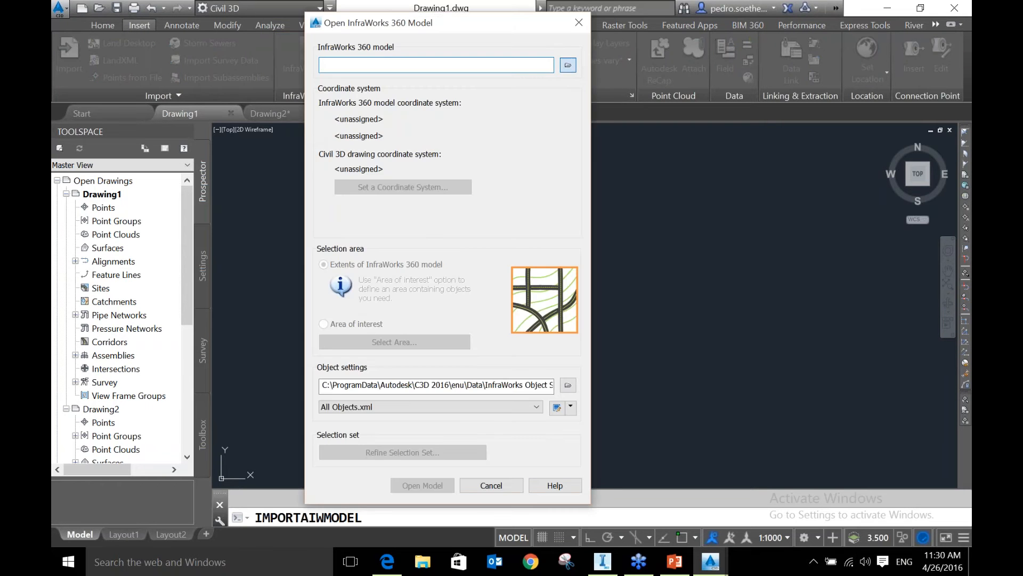
pyautogui.click(568, 66)
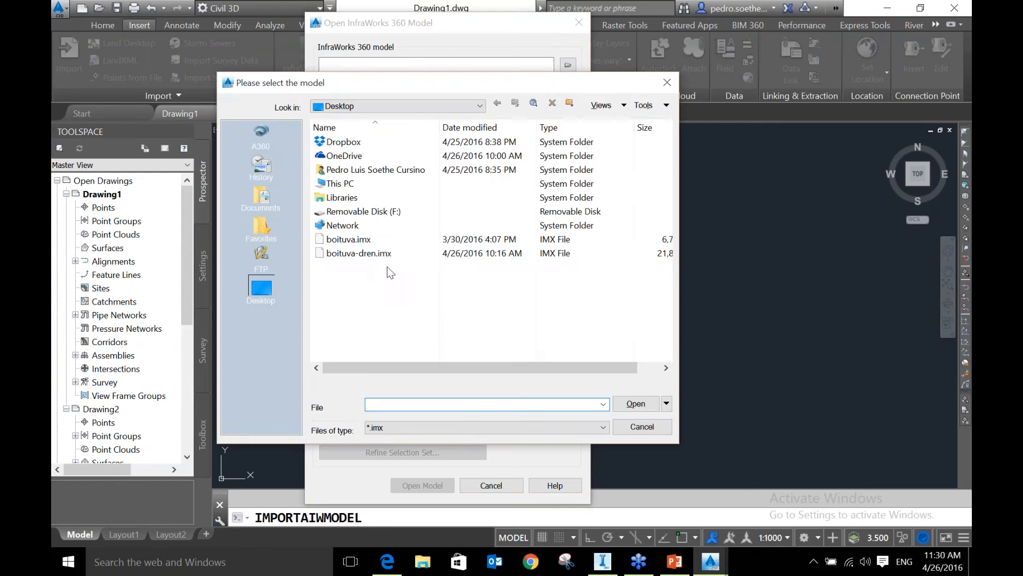
pyautogui.click(362, 254)
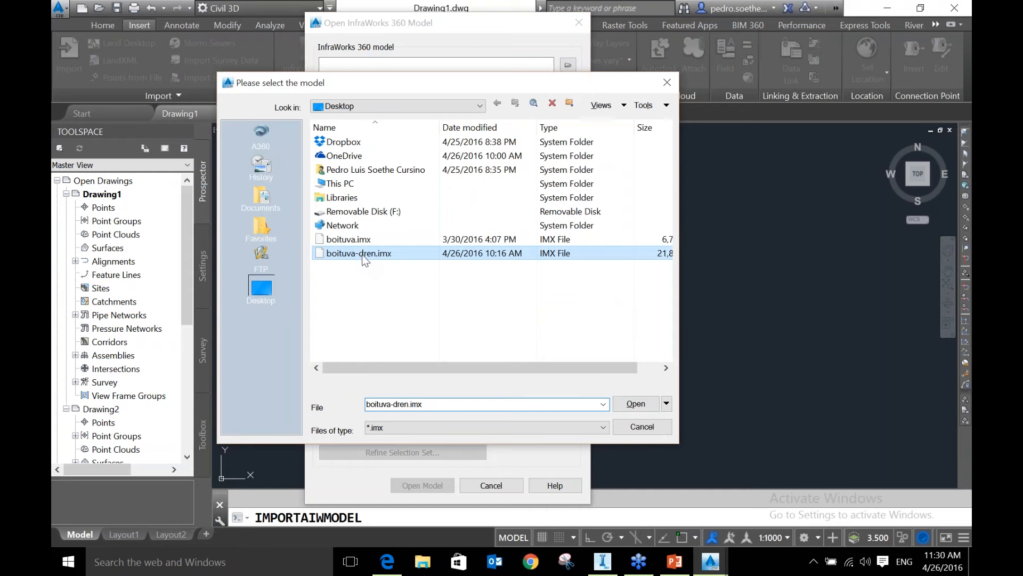
pyautogui.doubleClick(363, 254)
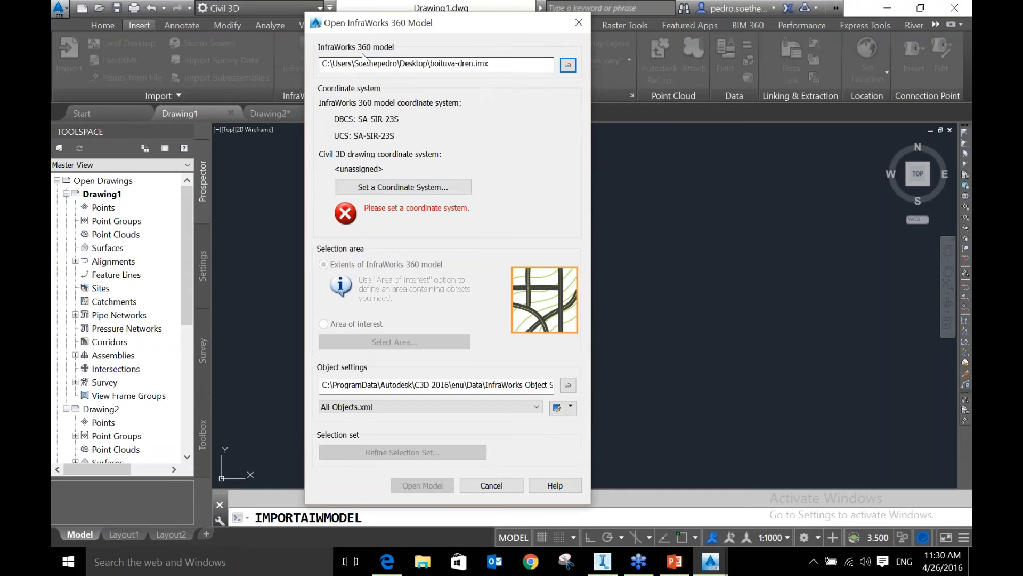
pyautogui.click(382, 187)
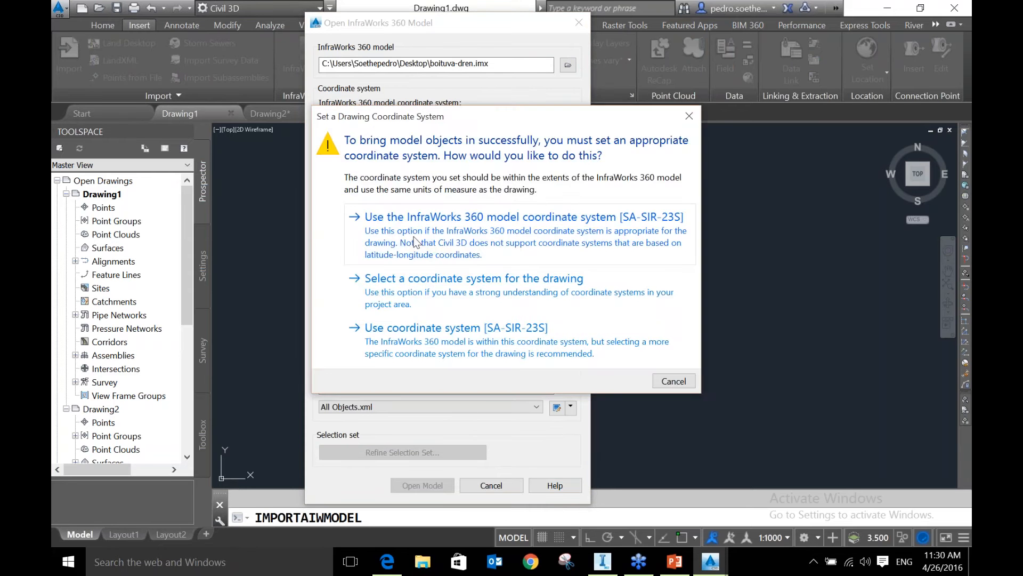
pyautogui.click(415, 241)
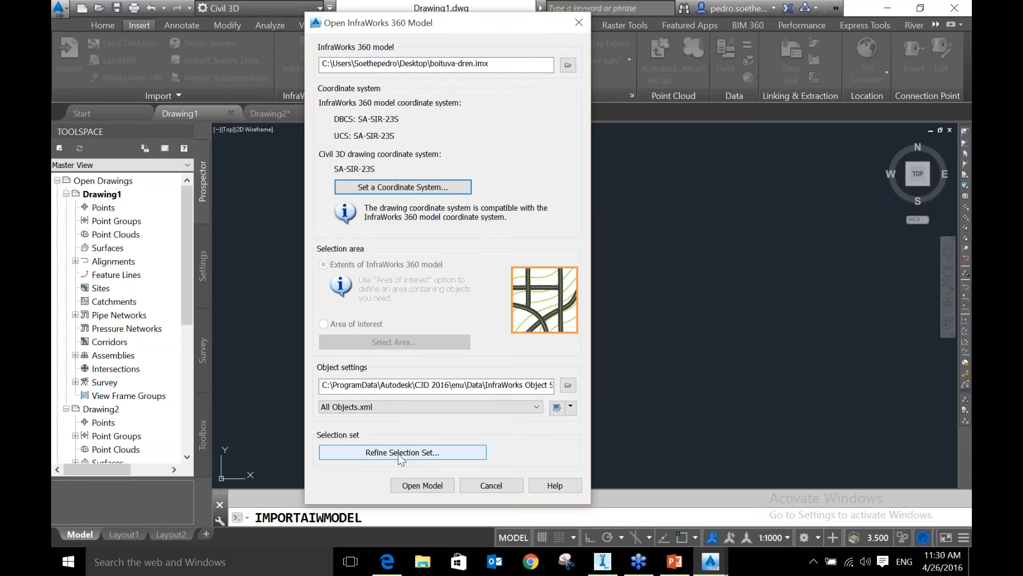
# Review the terrain surfaces and planning roads in the model's selection set, then cancel opening the model
pyautogui.click(416, 453)
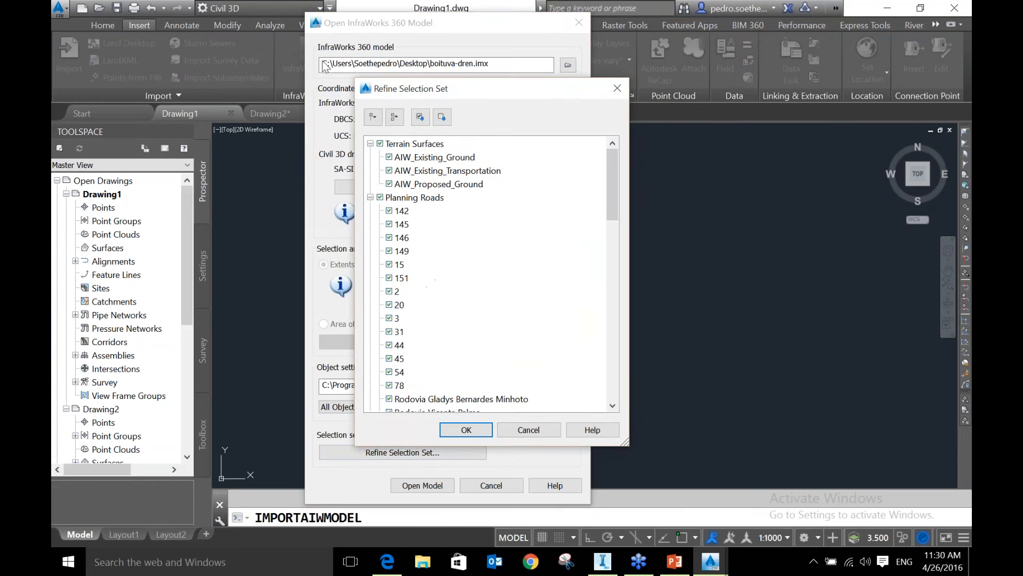
pyautogui.moveTo(436, 158); pyautogui.dragTo(439, 136)
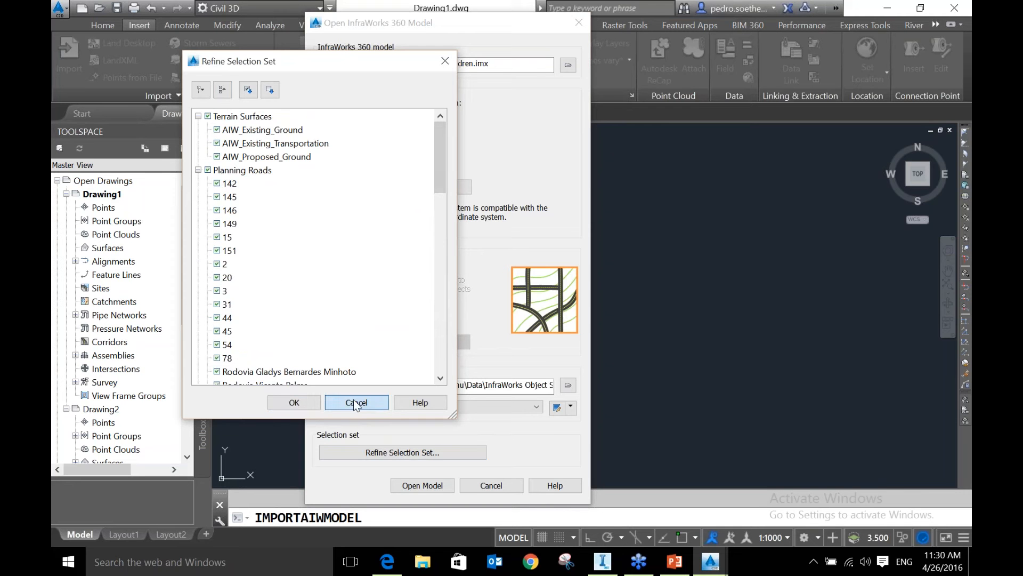
pyautogui.click(356, 403)
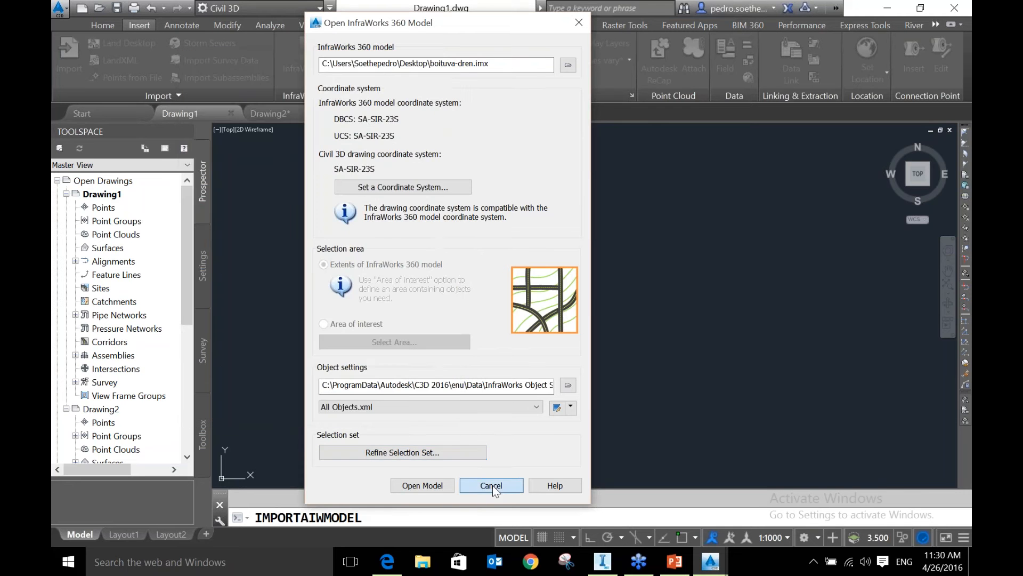
pyautogui.click(491, 486)
# Switch to Drawing2 and examine the drainage pipe network, stationing and contours along the proposed road
pyautogui.click(269, 113)
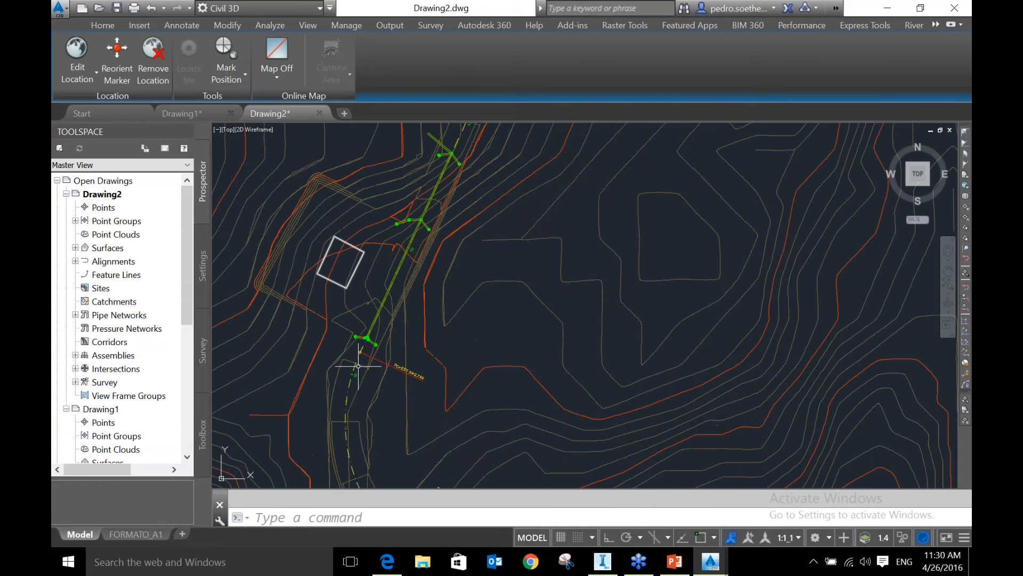
pyautogui.scroll(2, 400, 284)
pyautogui.moveTo(400, 284); pyautogui.dragTo(502, 330, button='middle')
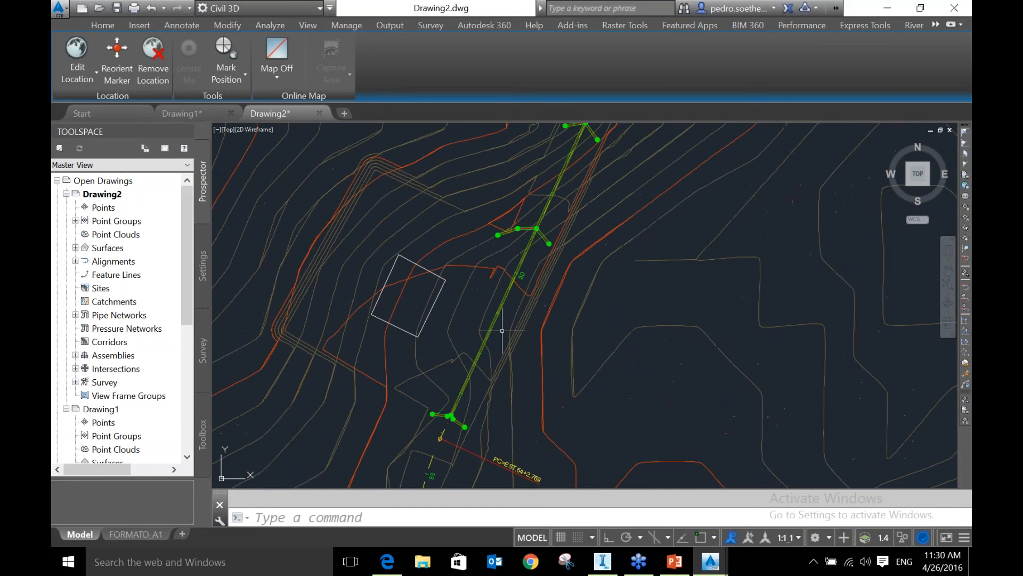
pyautogui.scroll(-2, 503, 330)
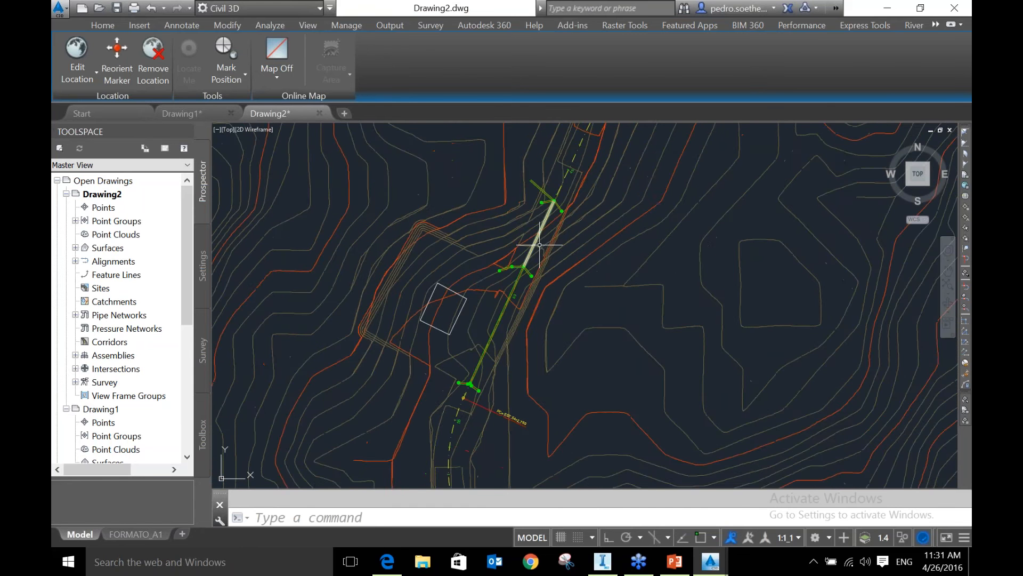
pyautogui.scroll(2, 549, 234)
pyautogui.moveTo(559, 225); pyautogui.dragTo(460, 367, button='middle')
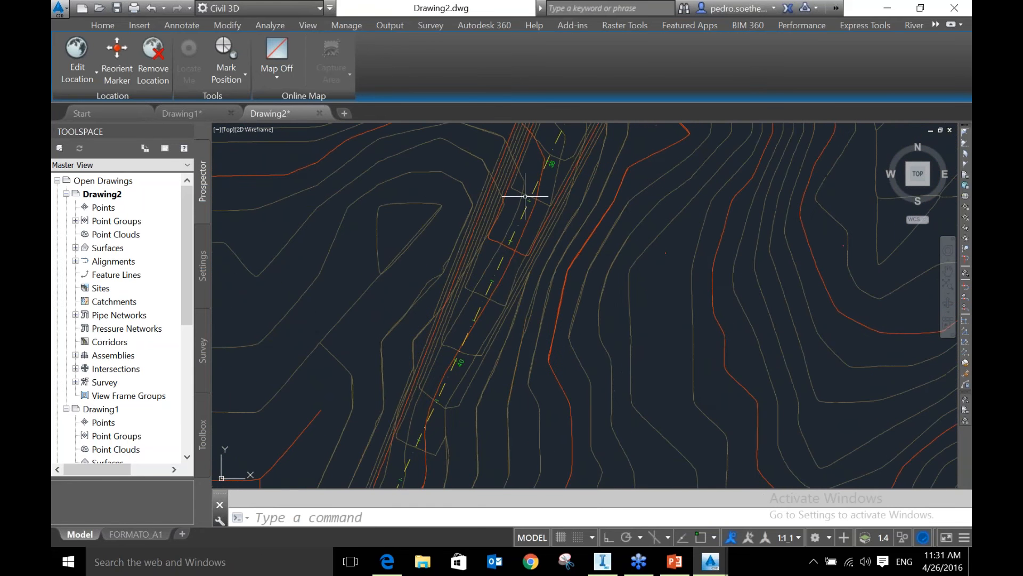
pyautogui.moveTo(525, 196); pyautogui.dragTo(439, 367, button='middle')
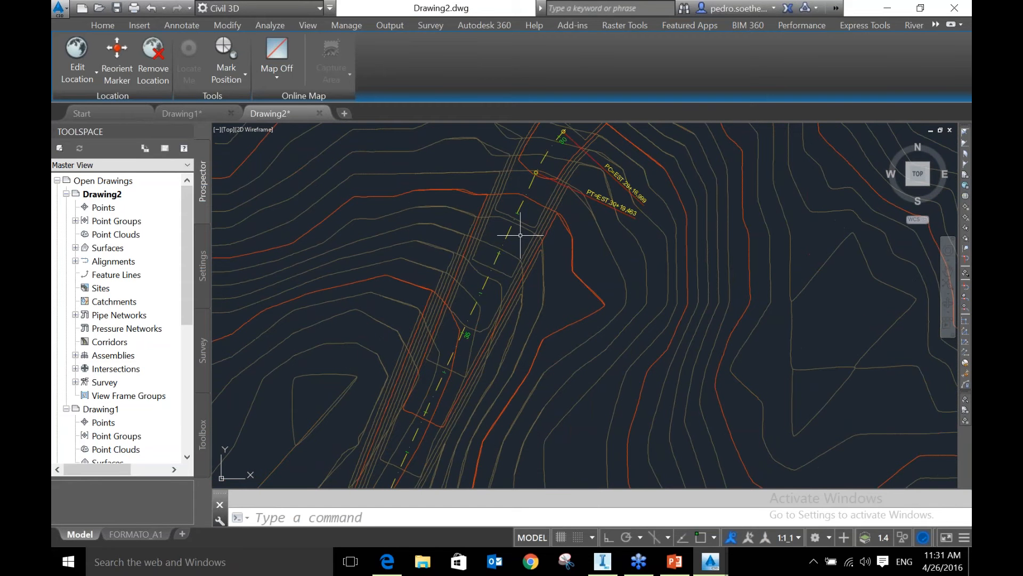
pyautogui.scroll(-2, 534, 187)
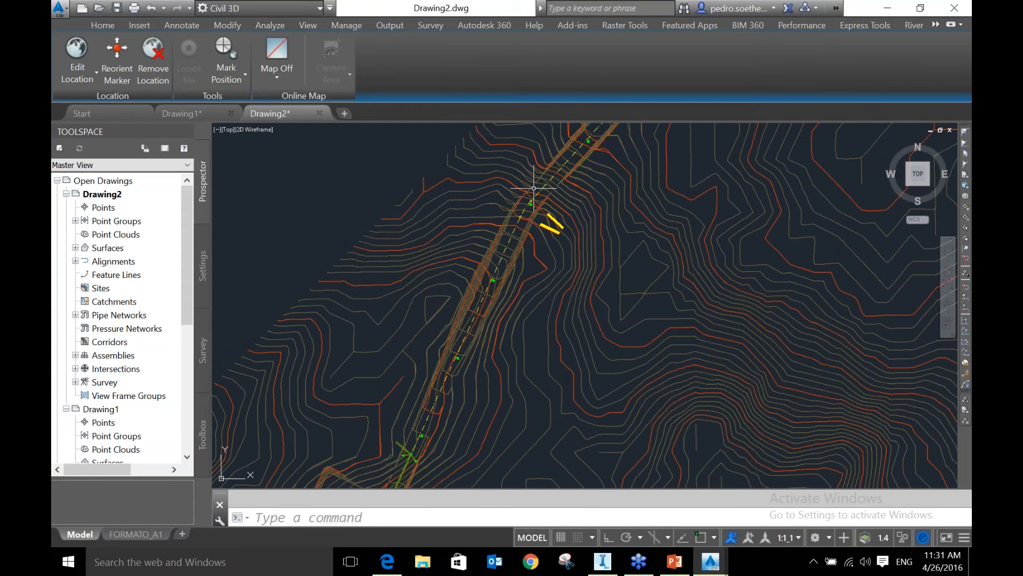
pyautogui.scroll(-3, 325, 323)
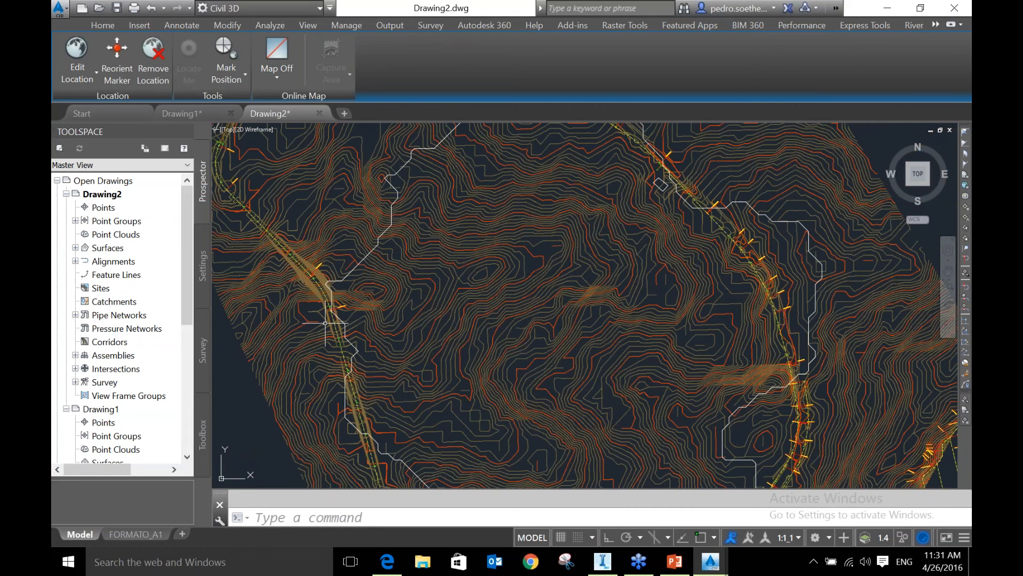
# Select the closed watershed boundary polyline around the central terrain area, inspect its properties, and close them
pyautogui.click(325, 323)
pyautogui.scroll(-4, 390, 320)
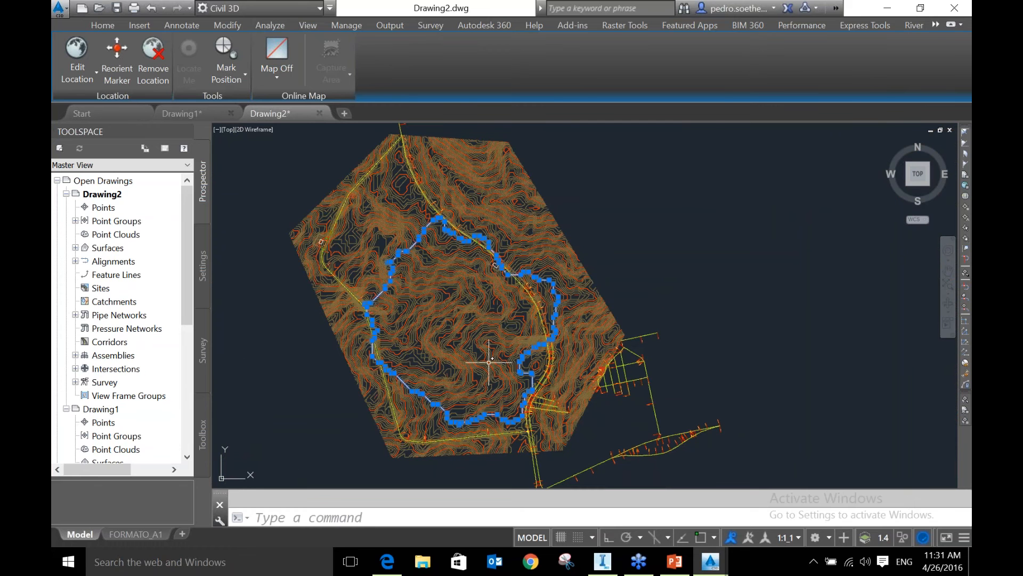
pyautogui.press('Escape')
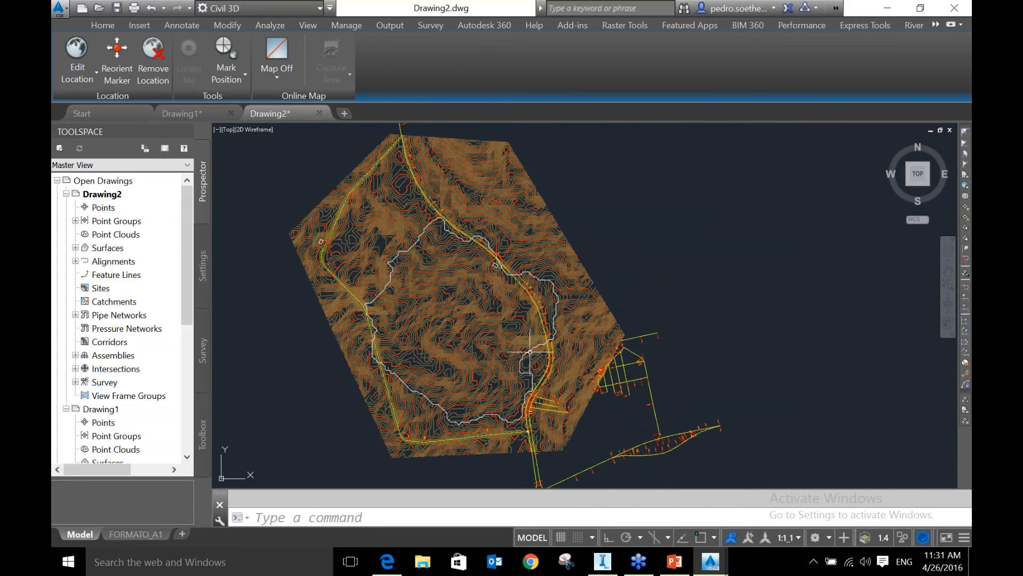
pyautogui.click(386, 288)
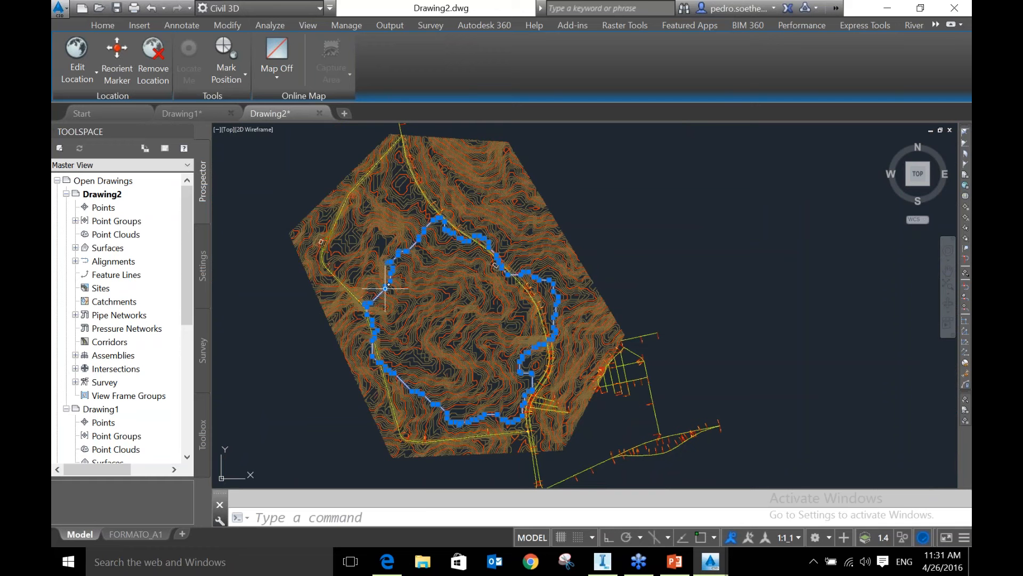
pyautogui.hotkey('ctrl', '1')
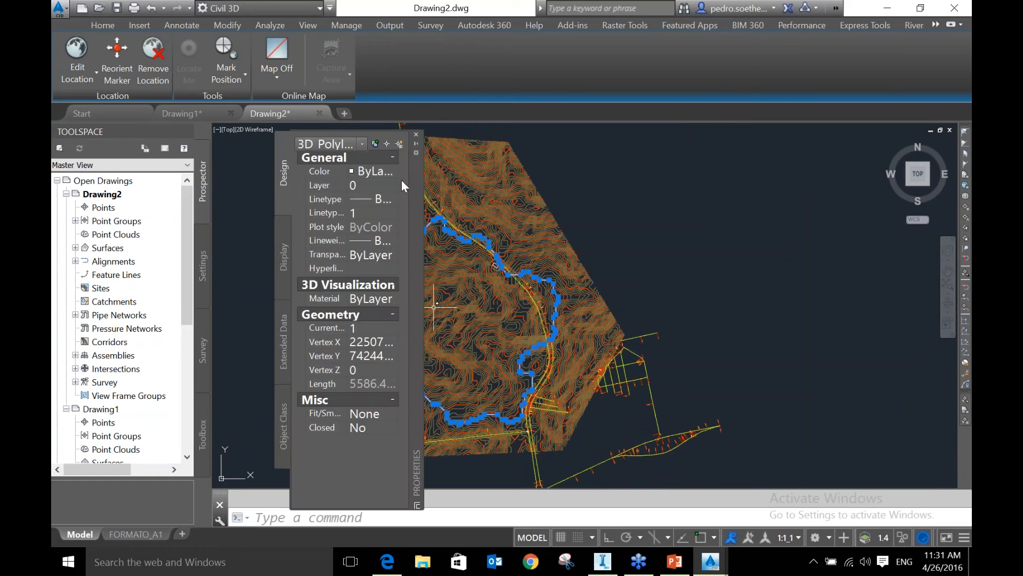
pyautogui.click(417, 134)
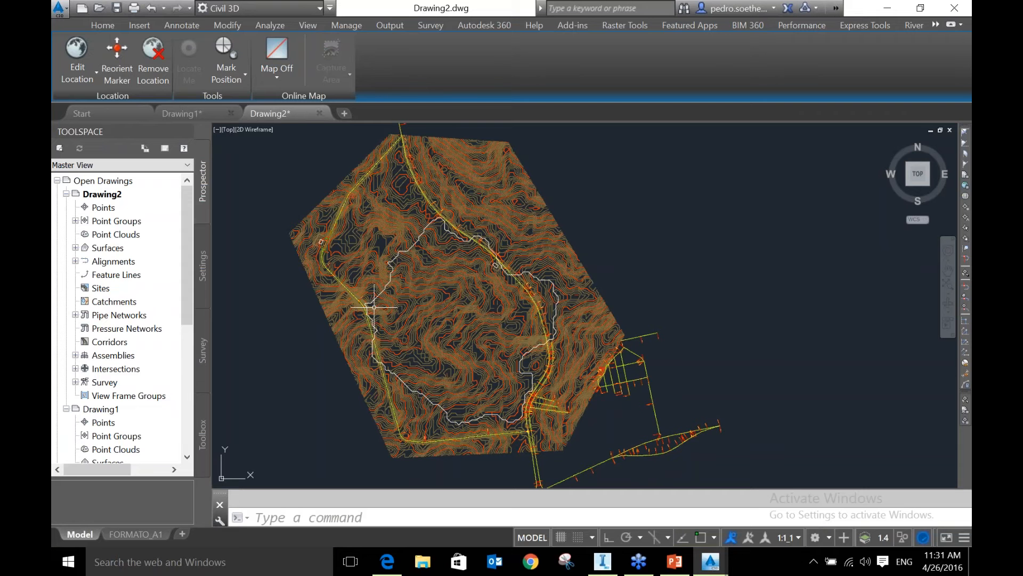
# Review the layout, profile and general properties of the Drainage Network from one of its pipes, cancel, and return to InfraWorks 360
pyautogui.scroll(5, 374, 307)
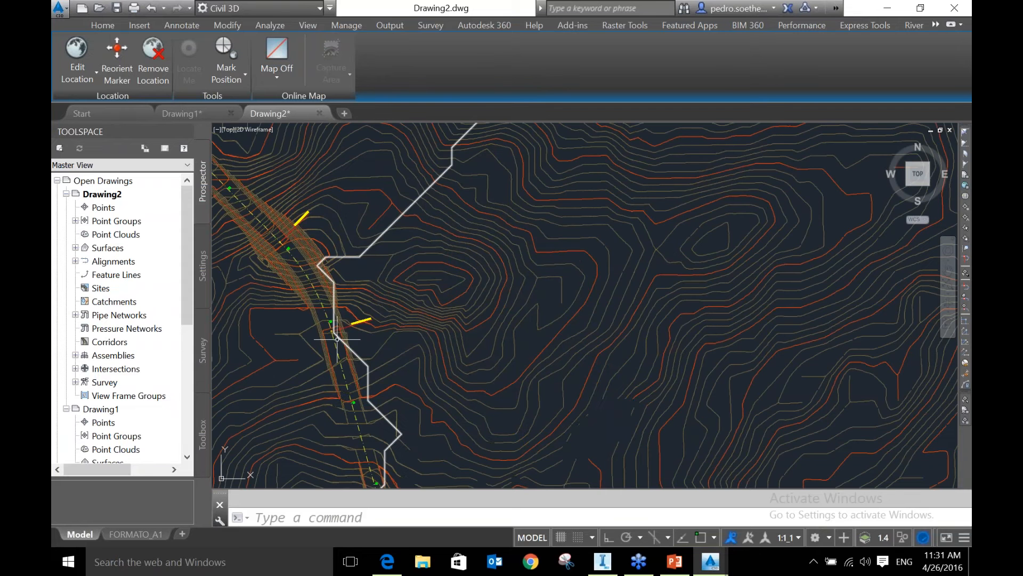
pyautogui.scroll(3, 394, 263)
pyautogui.moveTo(394, 263); pyautogui.dragTo(397, 347, button='middle')
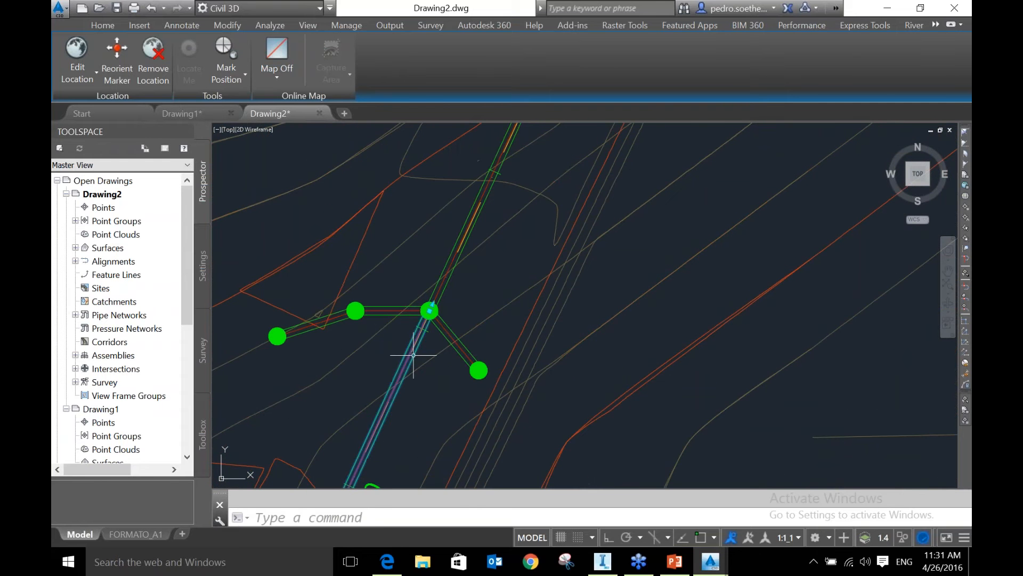
pyautogui.click(413, 355)
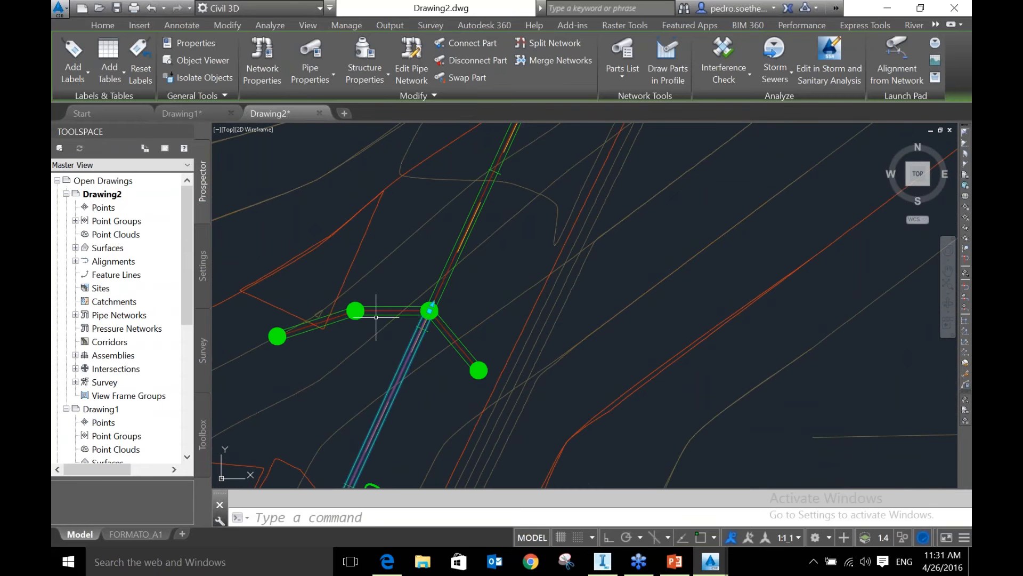
pyautogui.rightClick(359, 355)
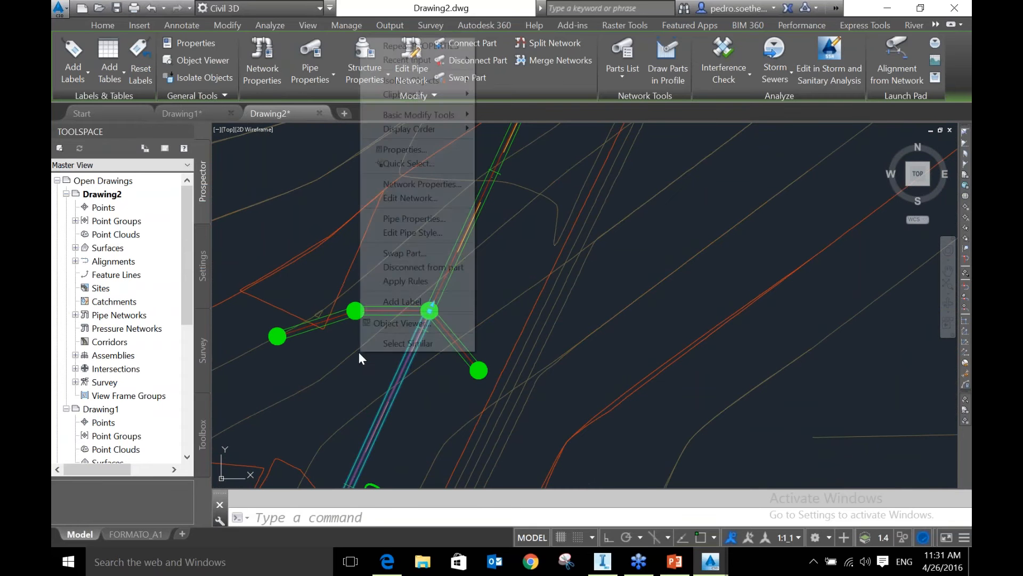
pyautogui.click(430, 185)
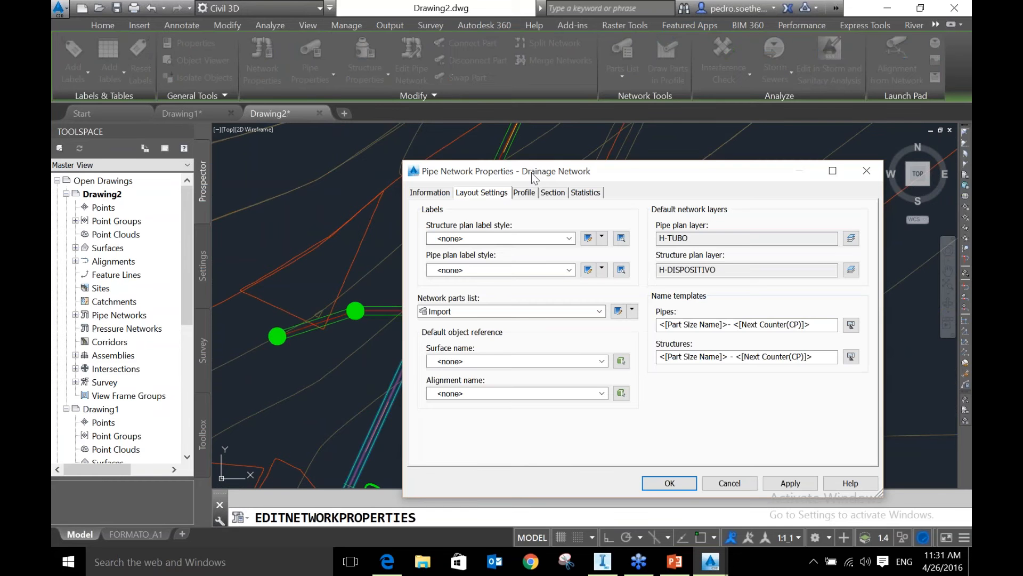
pyautogui.moveTo(533, 171); pyautogui.dragTo(408, 75)
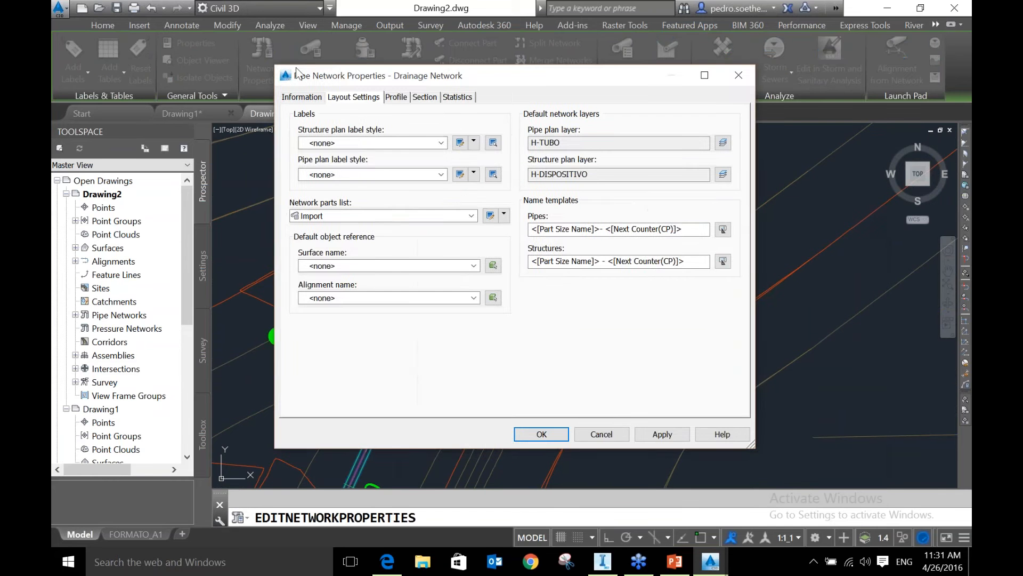
pyautogui.moveTo(297, 70); pyautogui.dragTo(160, 37)
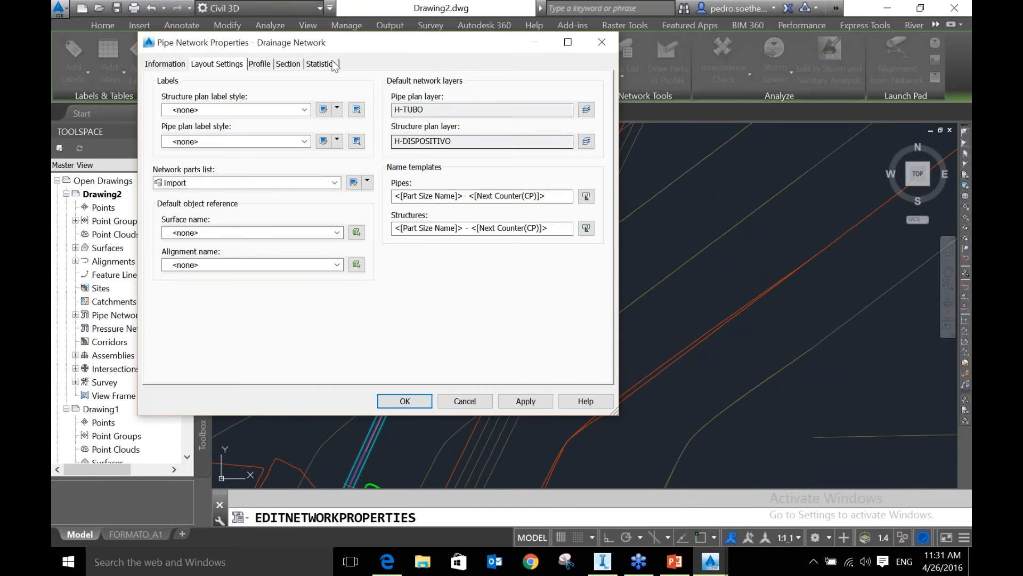
pyautogui.click(260, 64)
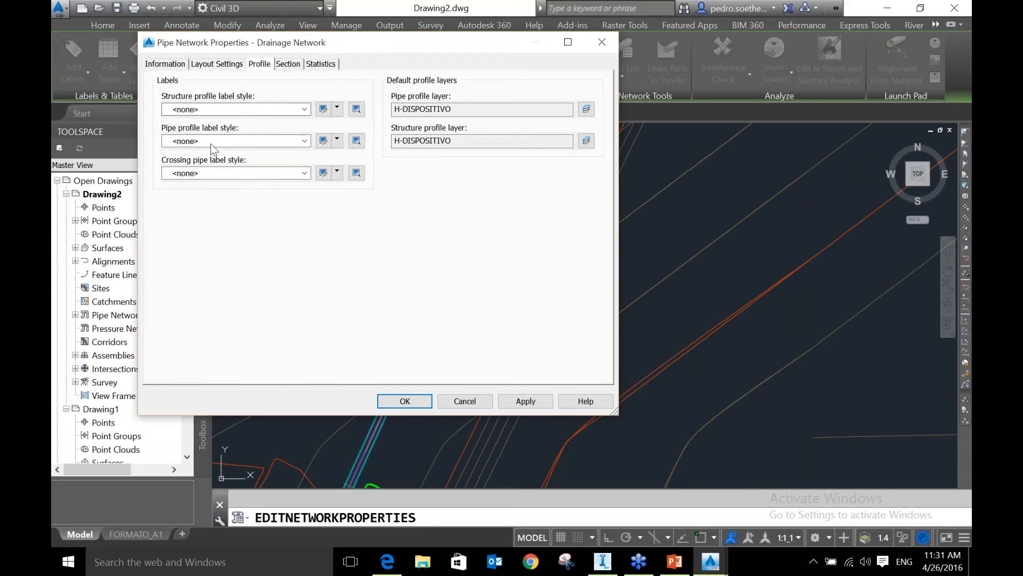
pyautogui.click(171, 65)
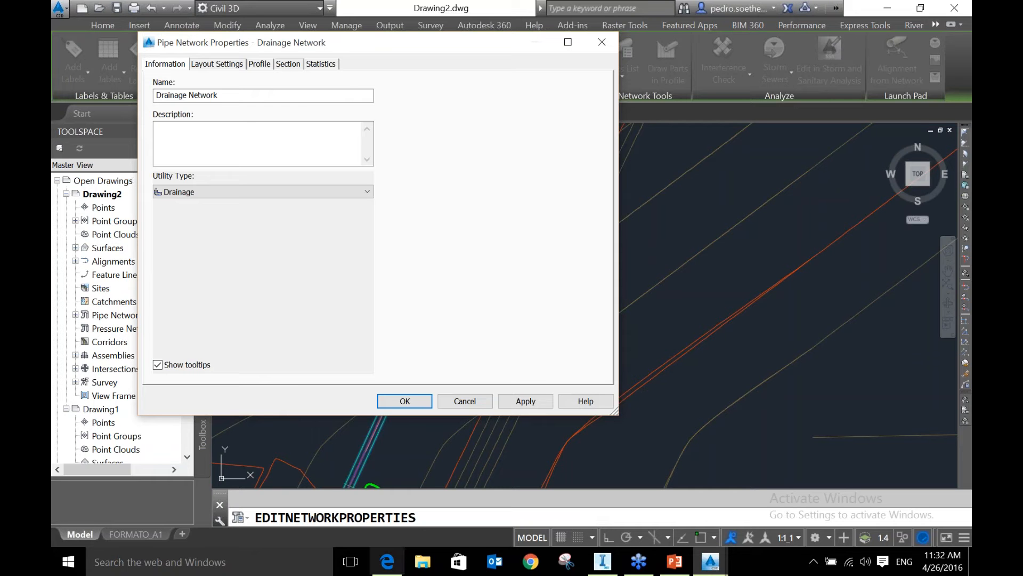
pyautogui.click(471, 404)
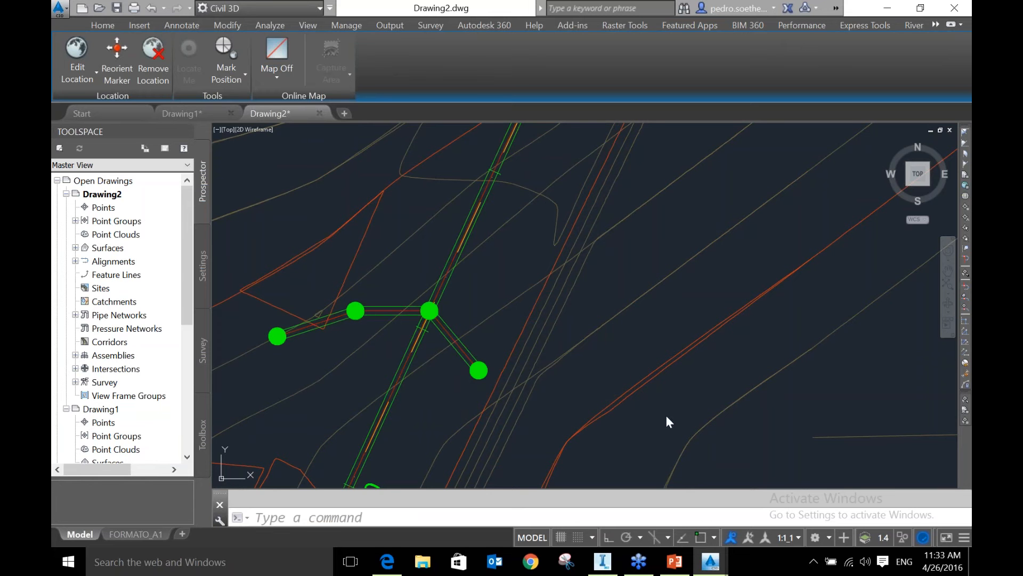
pyautogui.click(603, 561)
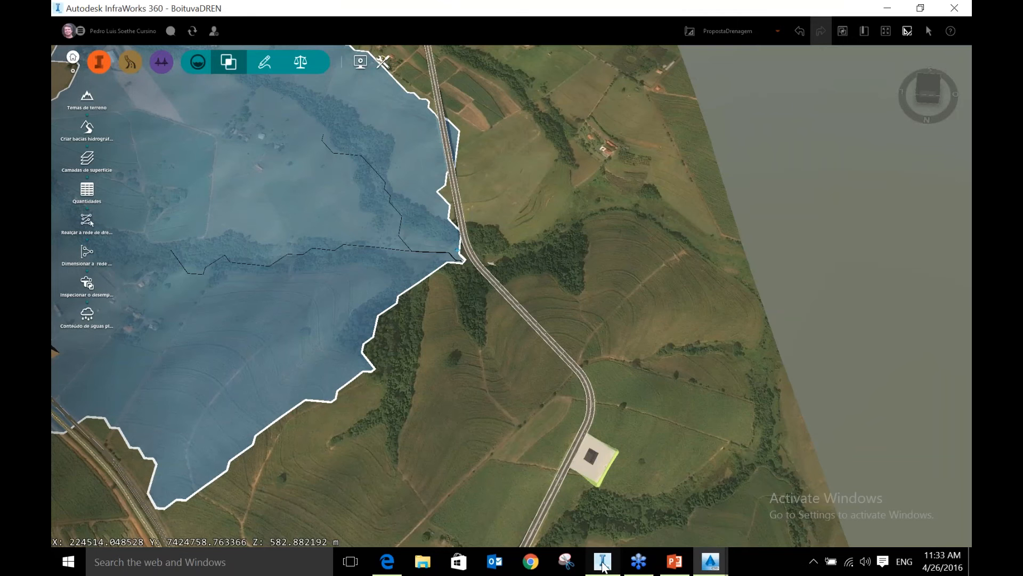